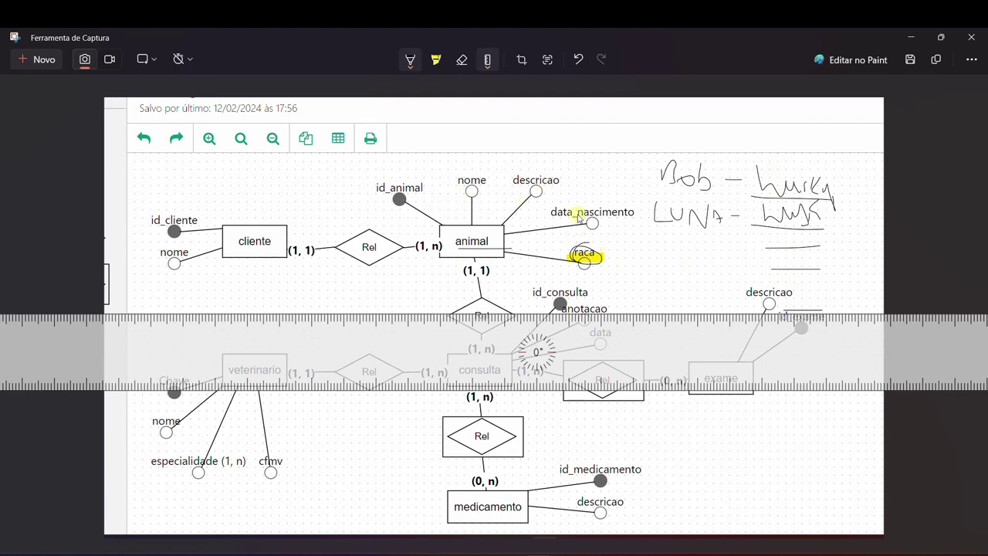
Circle the raca attribute of animal in the captured entity-relationship diagram
left_click_drag(587, 252, 579, 270)
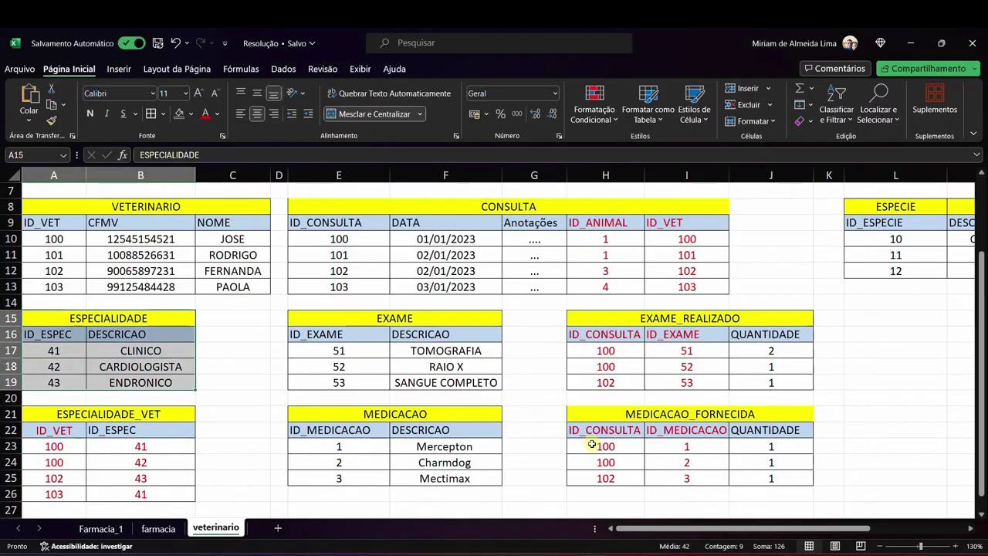
Switch to Excel and examine RACA's ID_ESPECIE column and the ID_ANIMAL and ID_VET columns of CONSULTA on the veterinario sheet
scroll(659, 396, "up", 2)
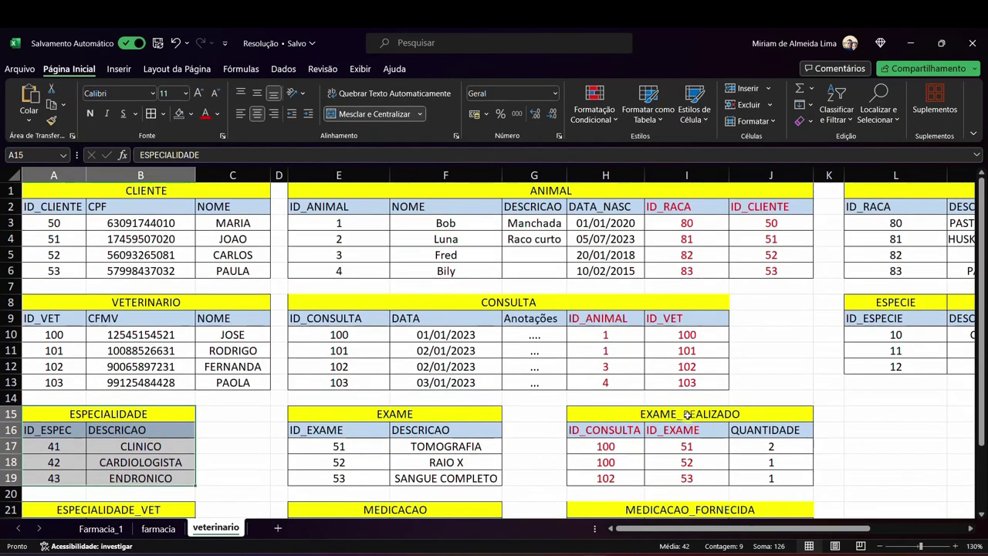
left_click_drag(663, 531, 749, 531)
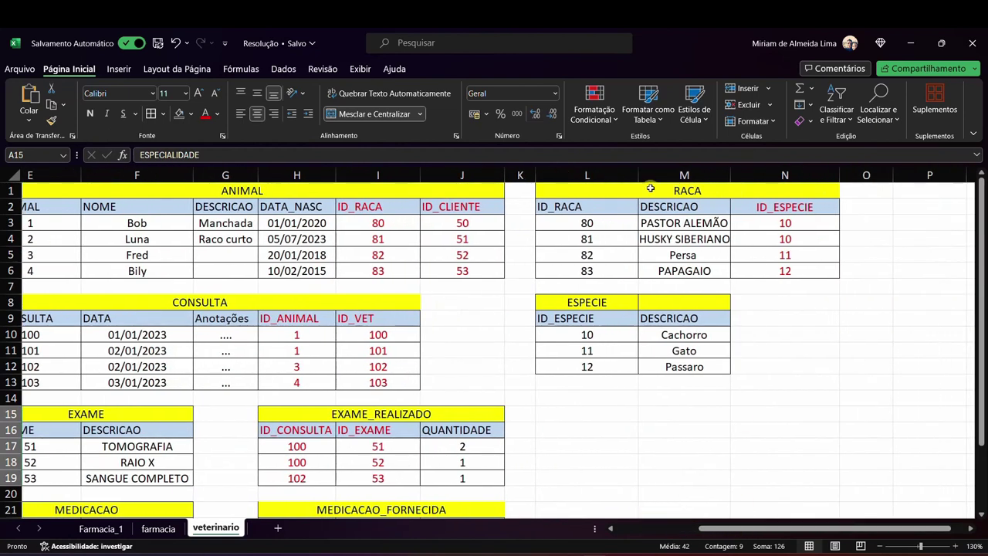
left_click_drag(651, 189, 660, 269)
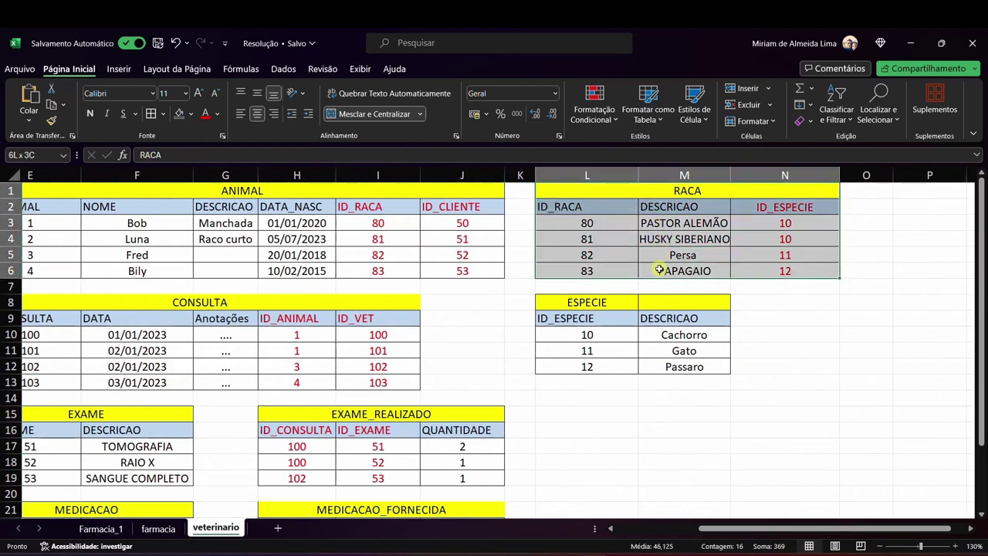
left_click(784, 220)
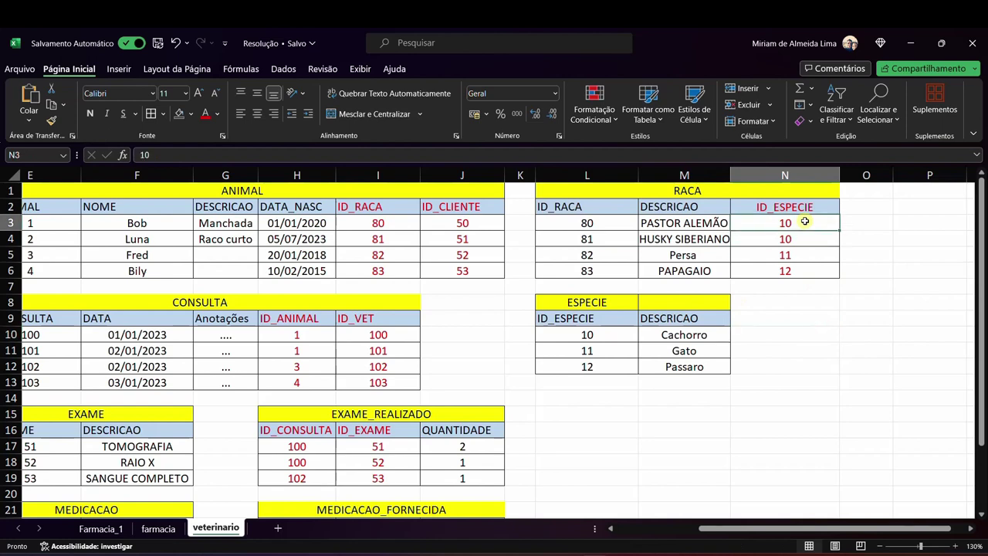
left_click(796, 265, "shift")
left_click(805, 318)
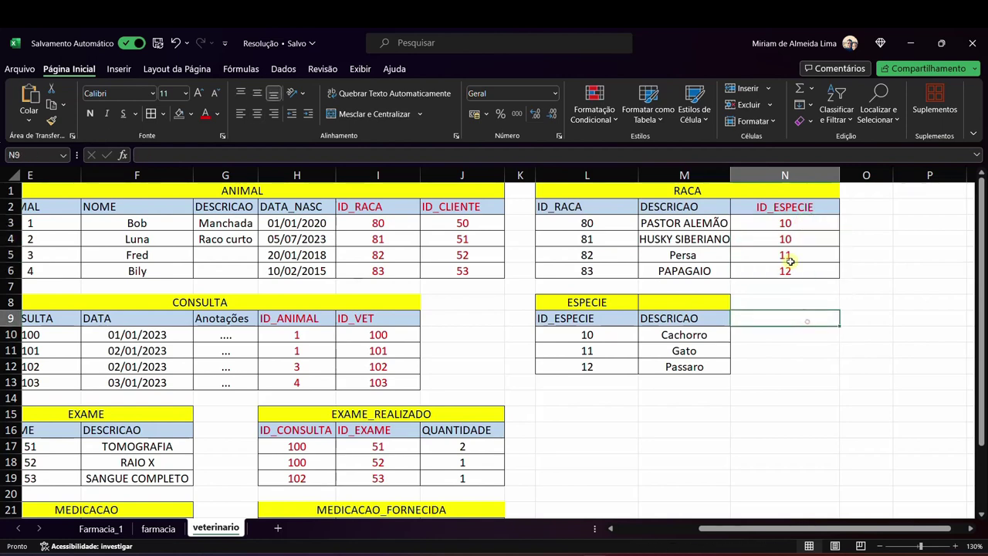
left_click(791, 227)
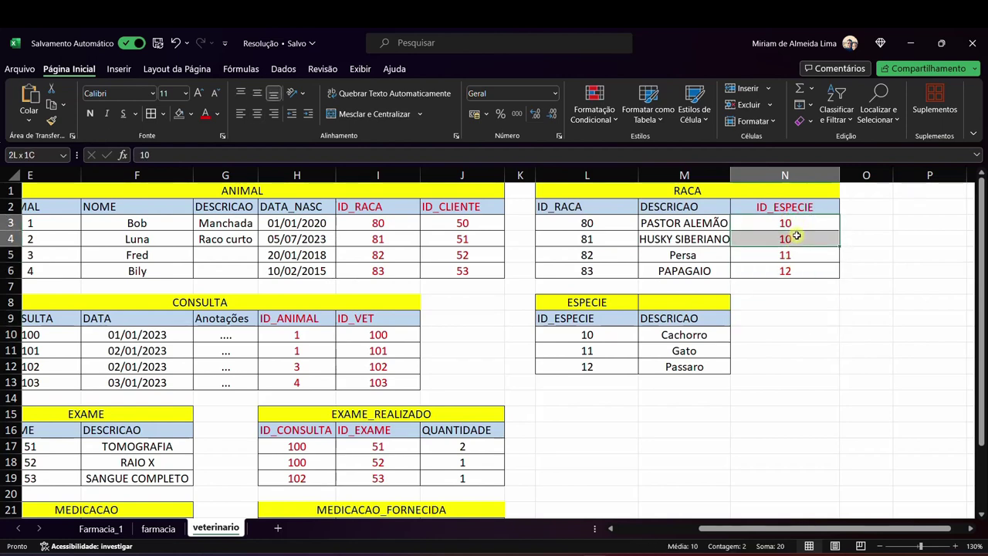
left_click(789, 299)
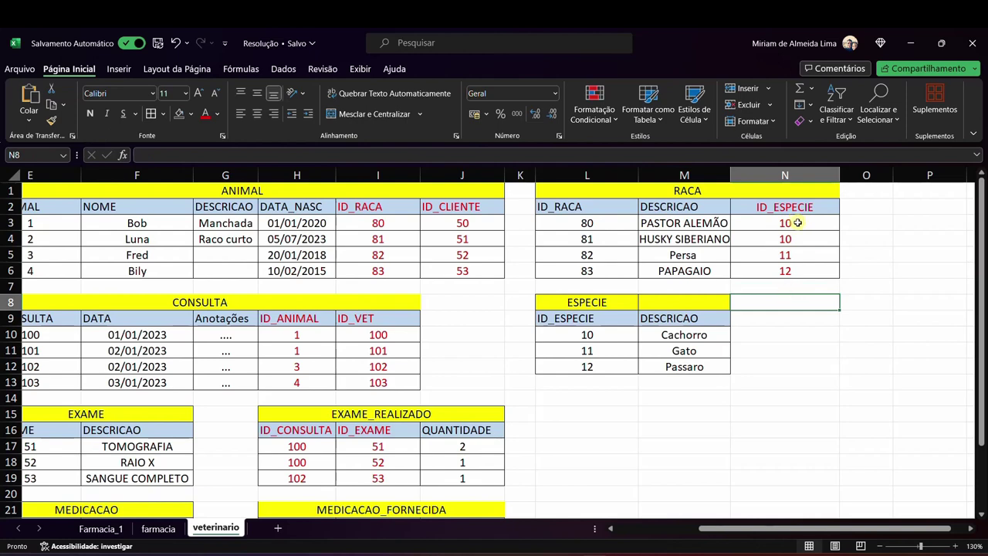
left_click_drag(799, 221, 799, 242)
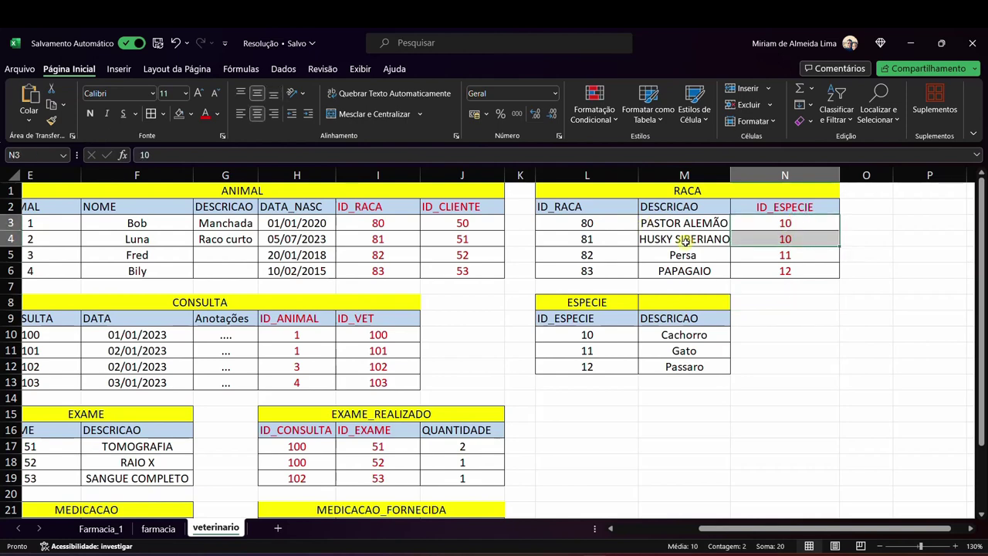
scroll(469, 307, "down", 1)
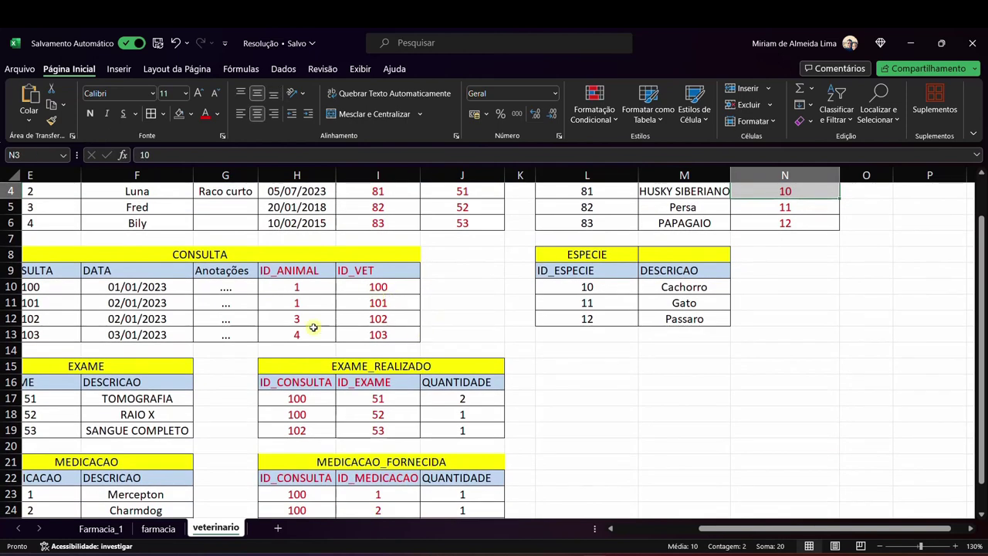
left_click_drag(738, 529, 648, 529)
left_click_drag(611, 271, 687, 337)
left_click(770, 318)
Color the ID_VET and ID_ESPEC headers and values of the ESPECIALIDADE_VET table (A22:B26) red
scroll(726, 357, "down", 4)
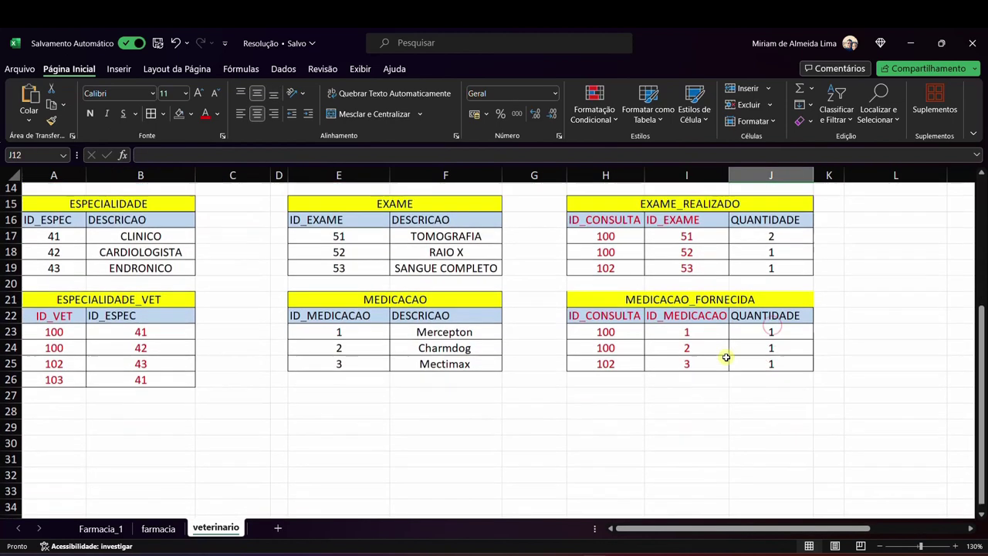
scroll(607, 333, "up", 2)
left_click_drag(56, 383, 149, 445)
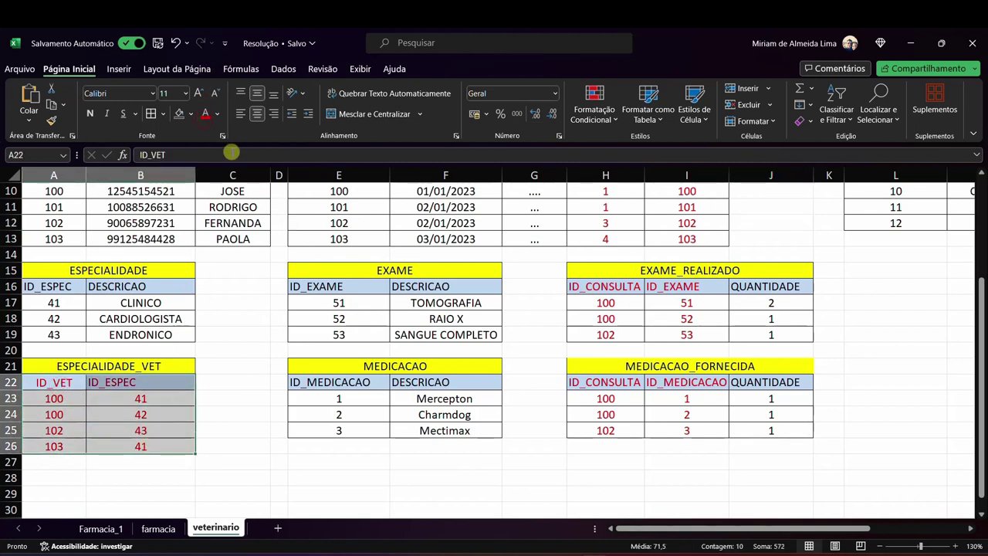
scroll(243, 255, "up", 2)
scroll(243, 255, "up", 1)
left_click(483, 226)
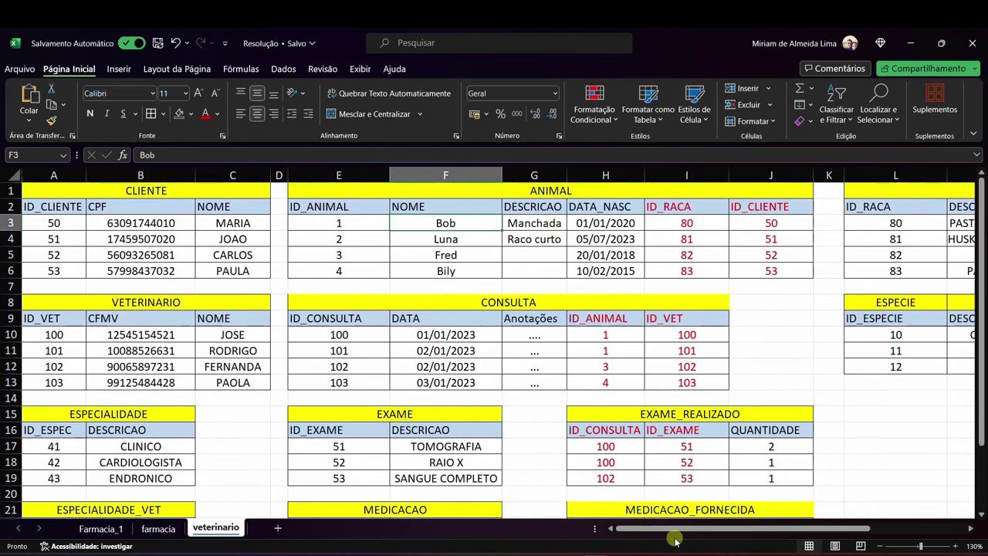
Merge and center the ESPECIE table title across L8:M8
left_click_drag(693, 531, 760, 533)
left_click_drag(689, 305, 719, 301)
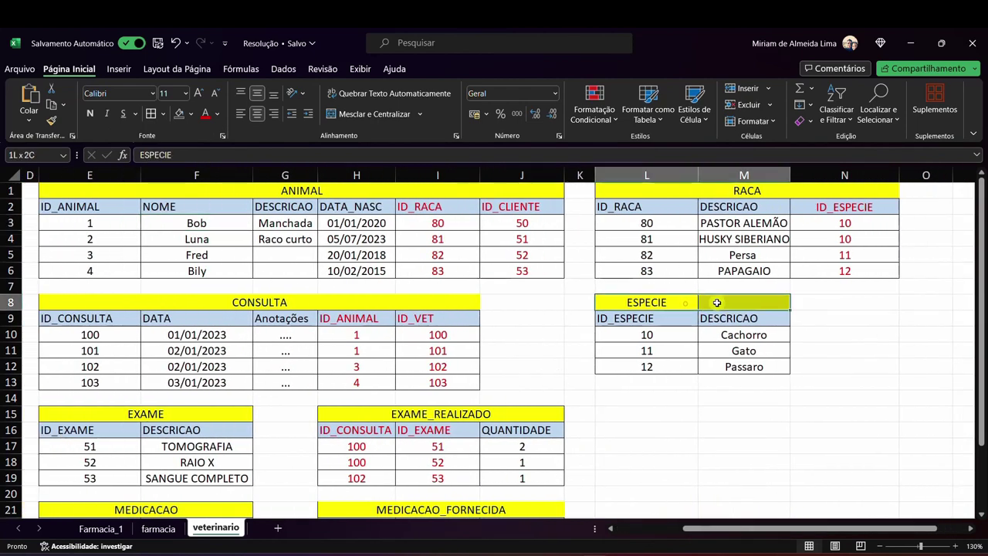
left_click(390, 113)
left_click(829, 357)
left_click(892, 336)
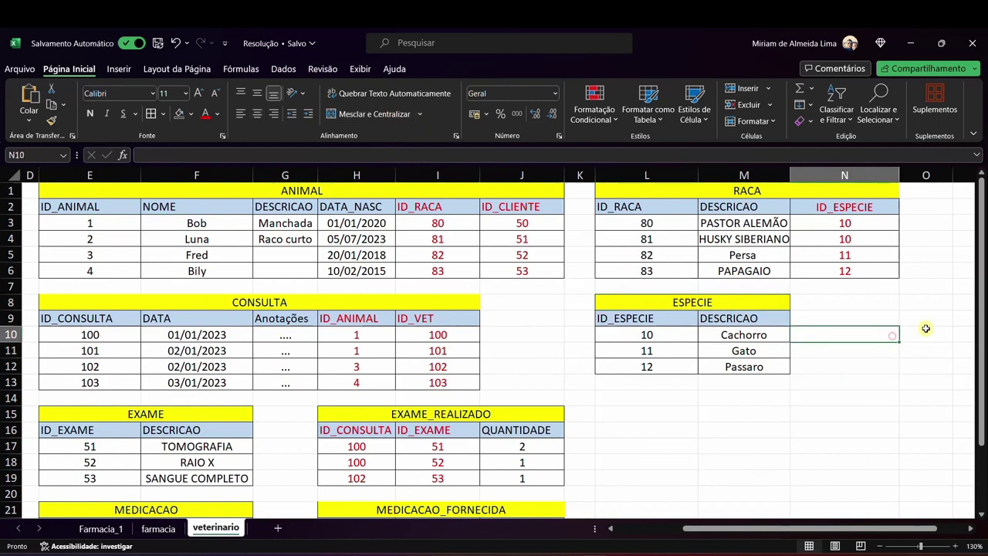
left_click(923, 334)
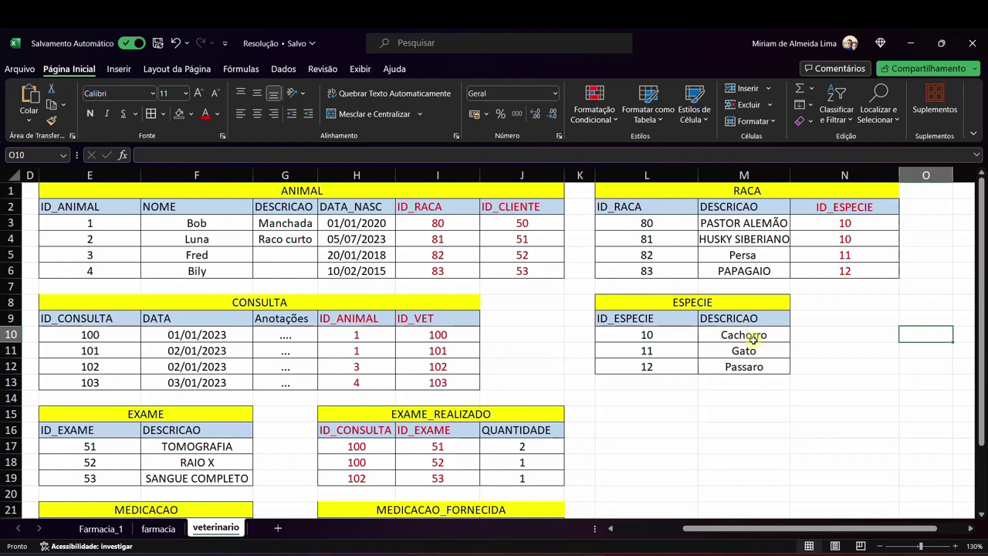
Examine how the species in the ESPECIE table relate to RACA's breed descriptions and ID_ESPECIE column
left_click_drag(750, 307, 737, 363)
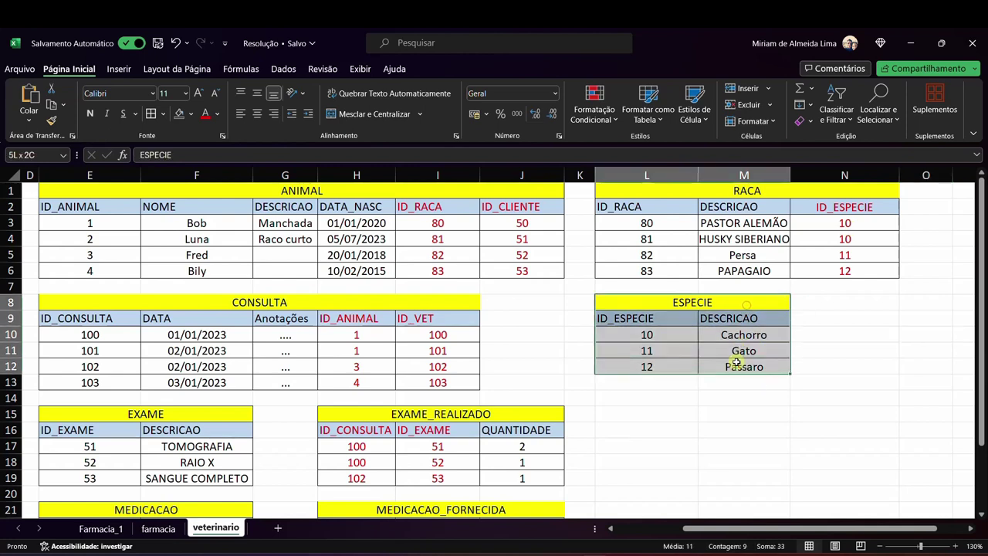
left_click(865, 336)
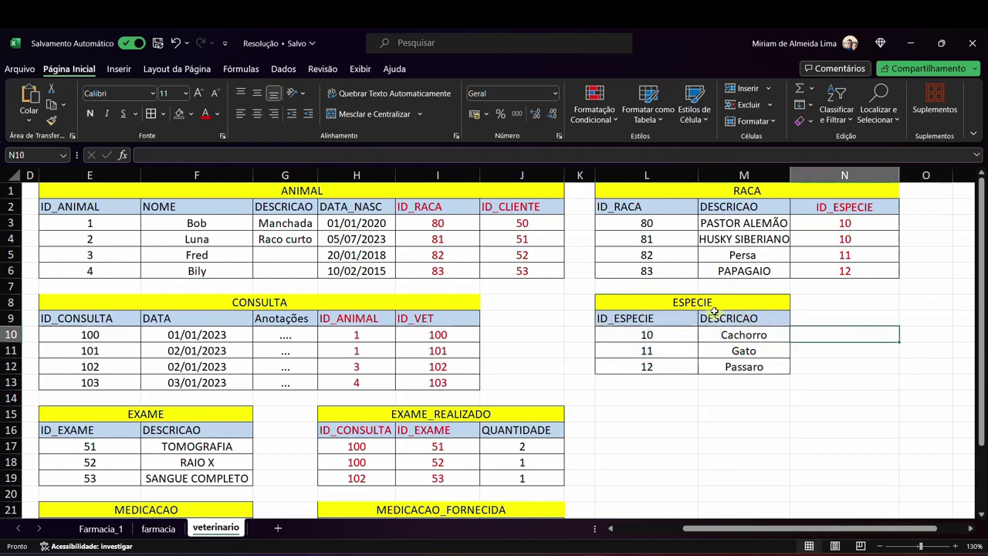
left_click(741, 337)
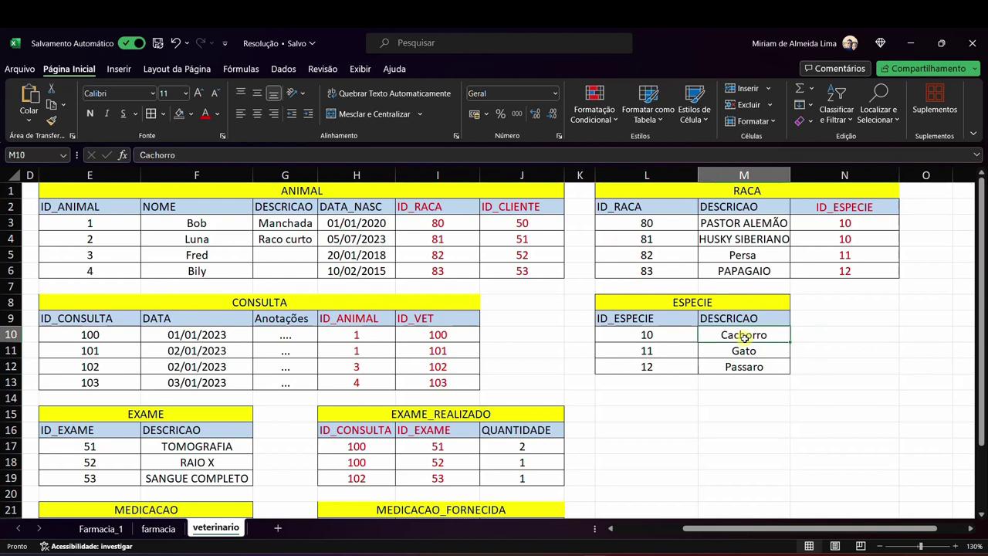
left_click(744, 349)
left_click(743, 366)
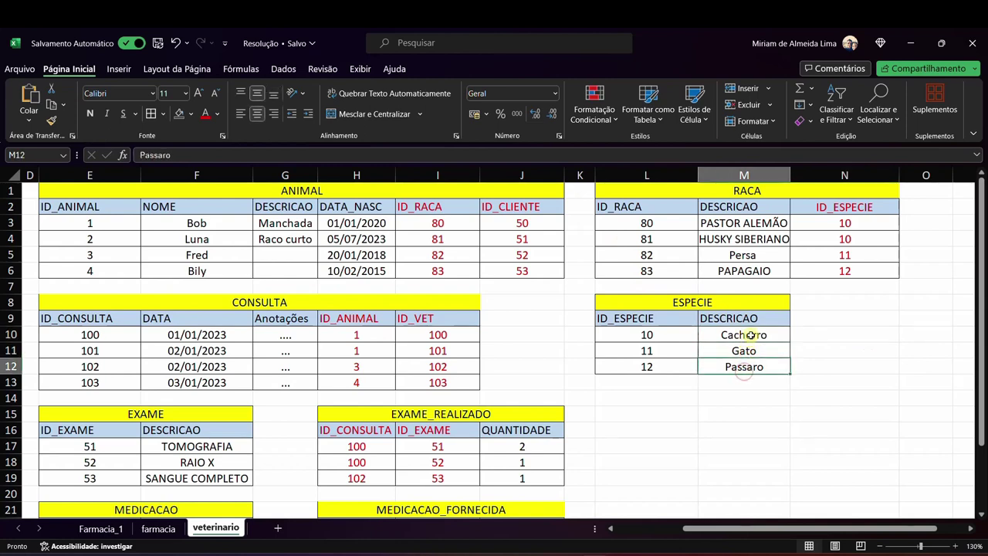
left_click_drag(749, 335, 746, 366)
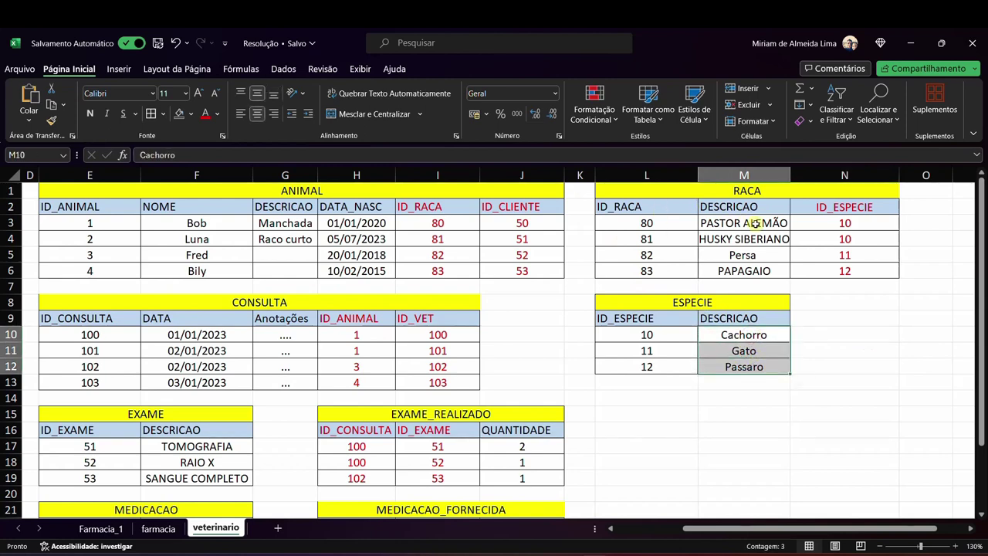
left_click_drag(755, 223, 747, 270)
left_click(838, 322)
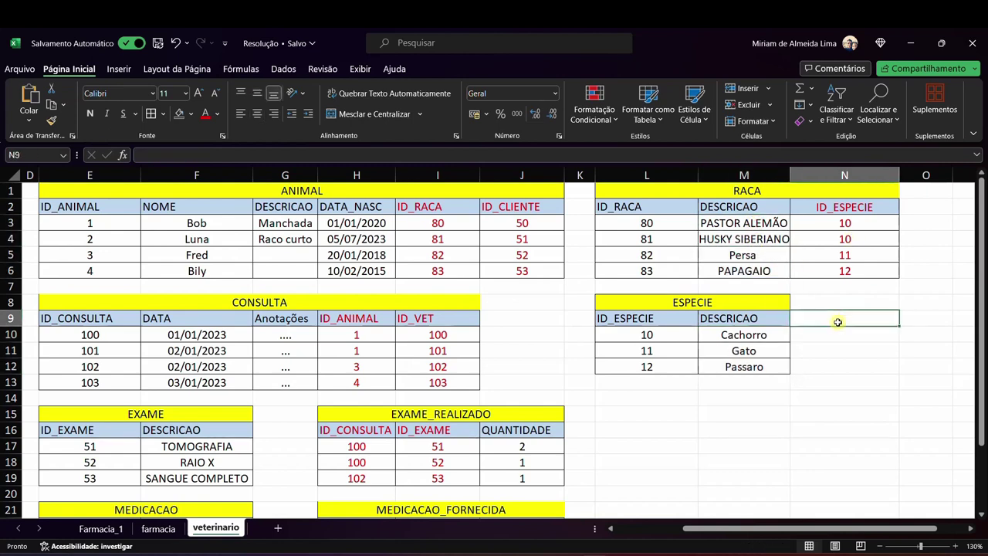
left_click_drag(871, 210, 874, 272)
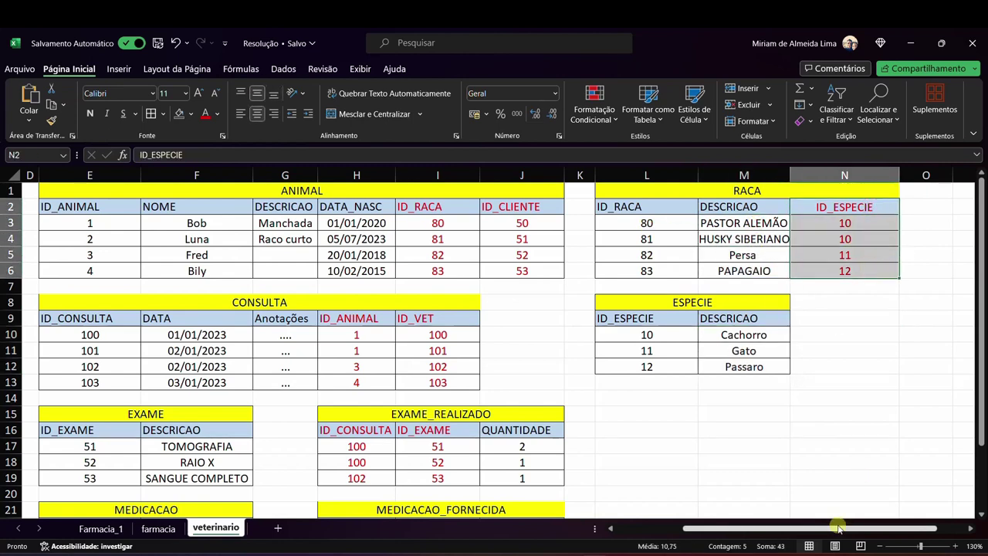
Review the remaining tables on the sheet and the ID_RACA and ID_CLIENTE columns of the ANIMAL table
left_click_drag(839, 527, 773, 528)
left_click(829, 398)
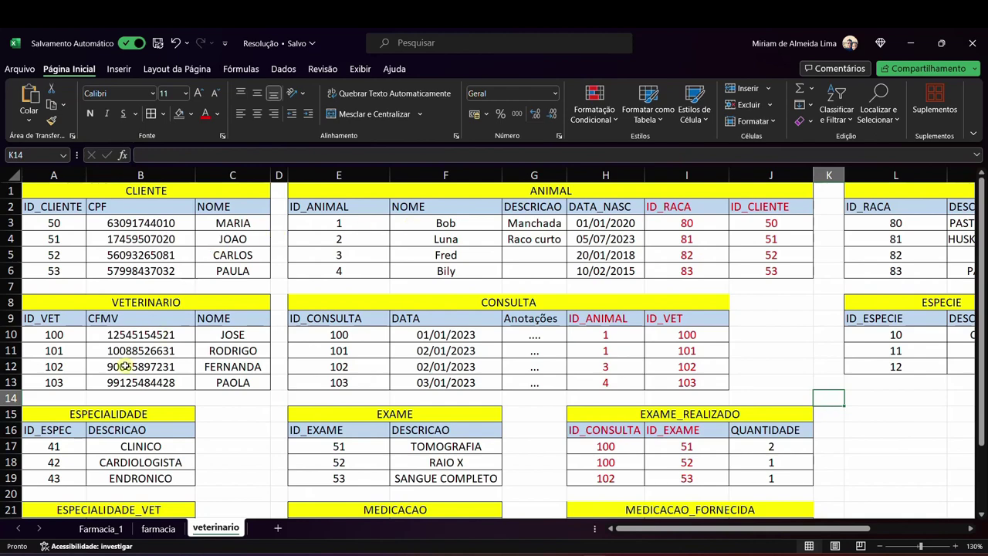
scroll(108, 409, "down", 5)
scroll(146, 386, "up", 5)
mouse_move(788, 528)
left_mouse_down()
mouse_move(807, 528)
mouse_move(788, 528)
left_mouse_up()
left_click_drag(717, 210, 761, 270)
left_click(777, 324)
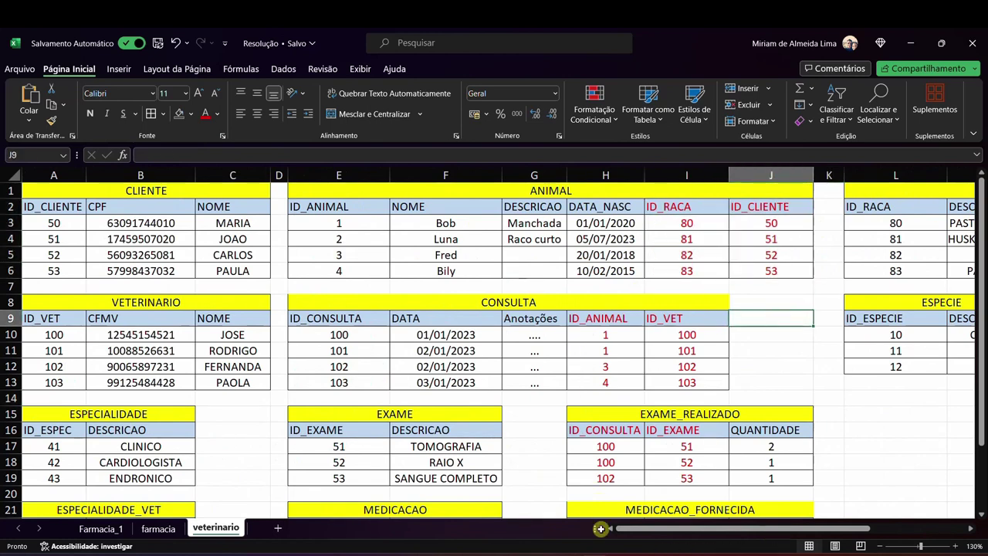
Switch to the captured diagram in Snipping Tool, underline cliente and circle the n of the (1, n) cardinality beside animal
key("alt+Tab")
left_click_drag(311, 357, 308, 258)
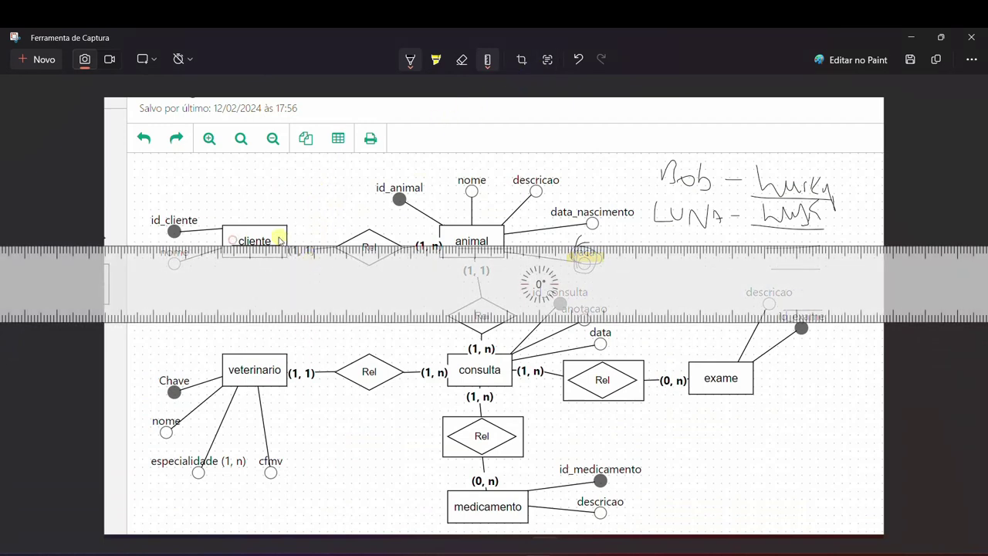
left_click_drag(510, 293, 507, 307)
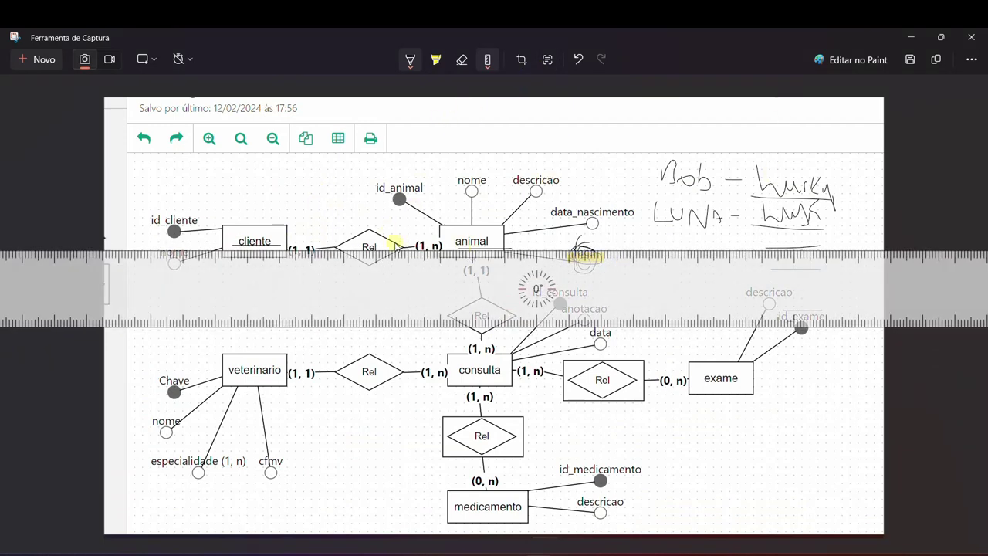
mouse_move(430, 260)
left_mouse_down()
mouse_move(431, 342)
mouse_move(432, 248)
left_mouse_up()
left_click(911, 37)
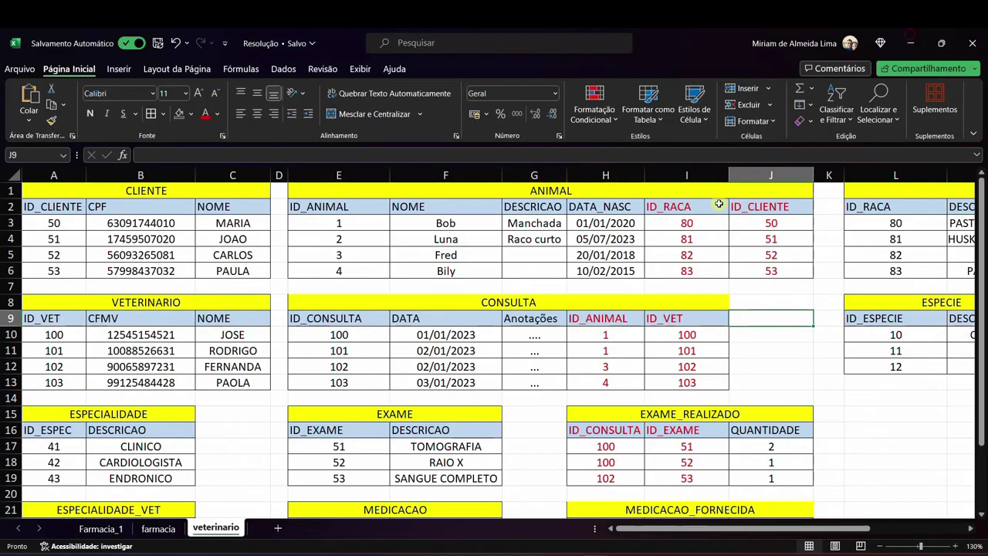
Back in Excel, examine ANIMAL's ID_CLIENTE column and the ID_CONSULTA and ID_MEDICACAO columns of MEDICACAO_FORNECIDA
left_click_drag(728, 207, 769, 277)
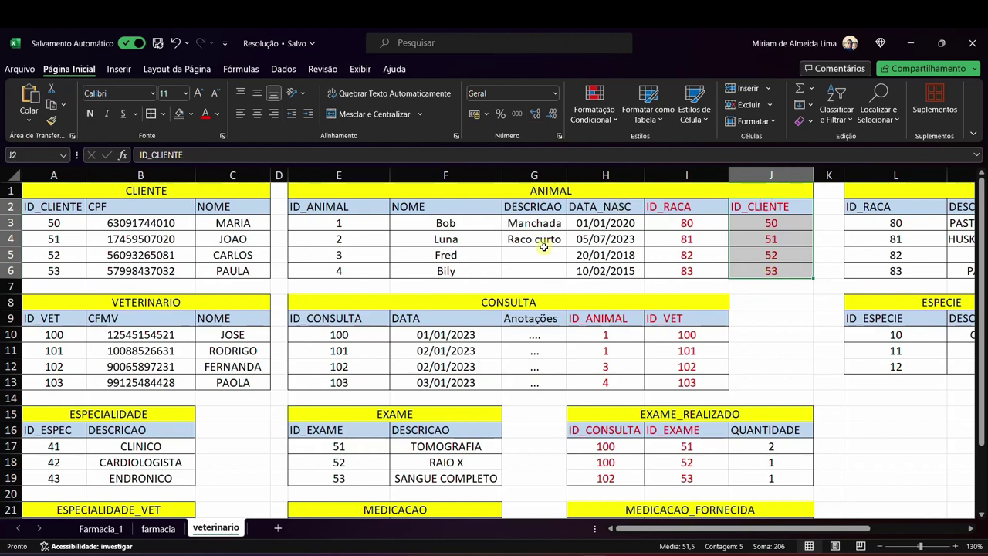
scroll(143, 278, "down", 4)
scroll(150, 395, "up", 4)
scroll(755, 319, "down", 3)
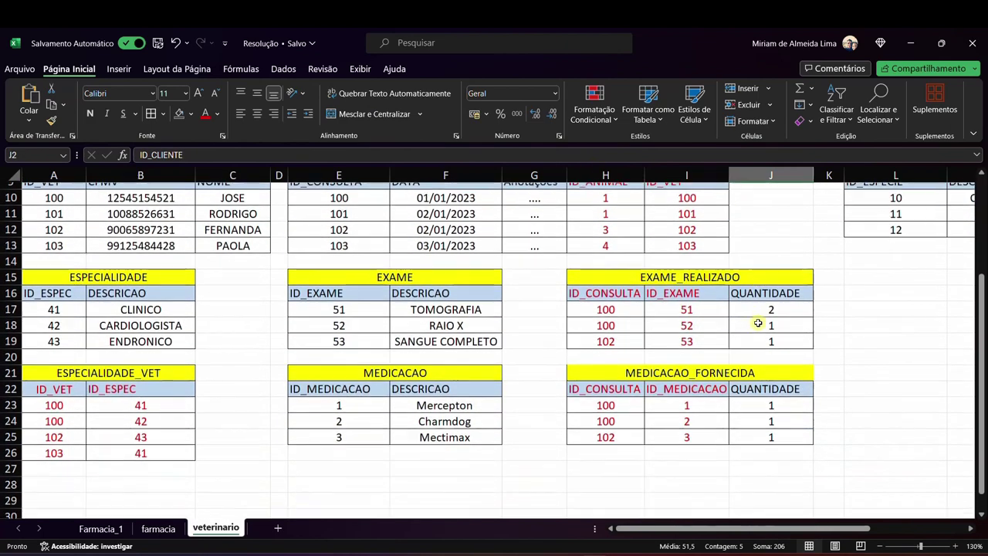
left_click(695, 366)
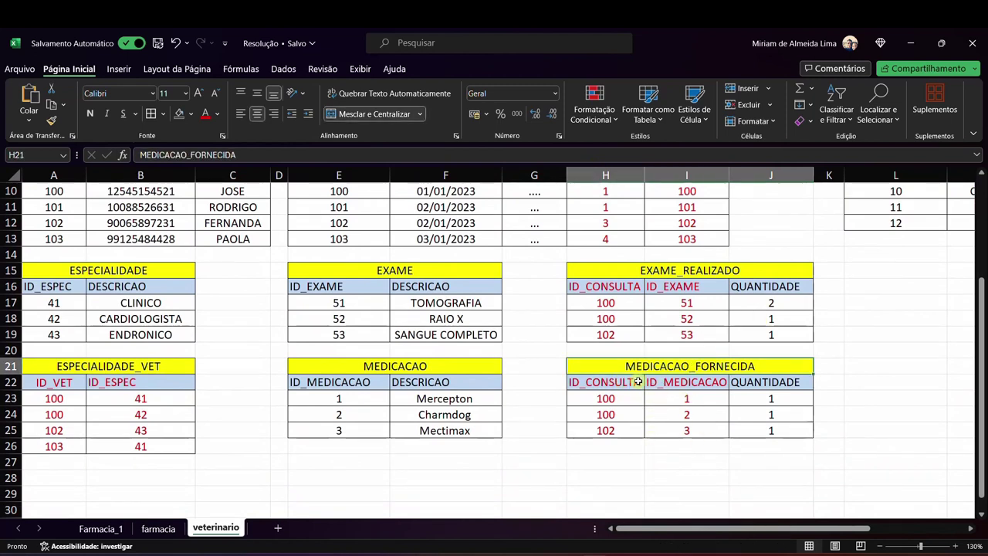
left_click_drag(614, 382, 690, 431)
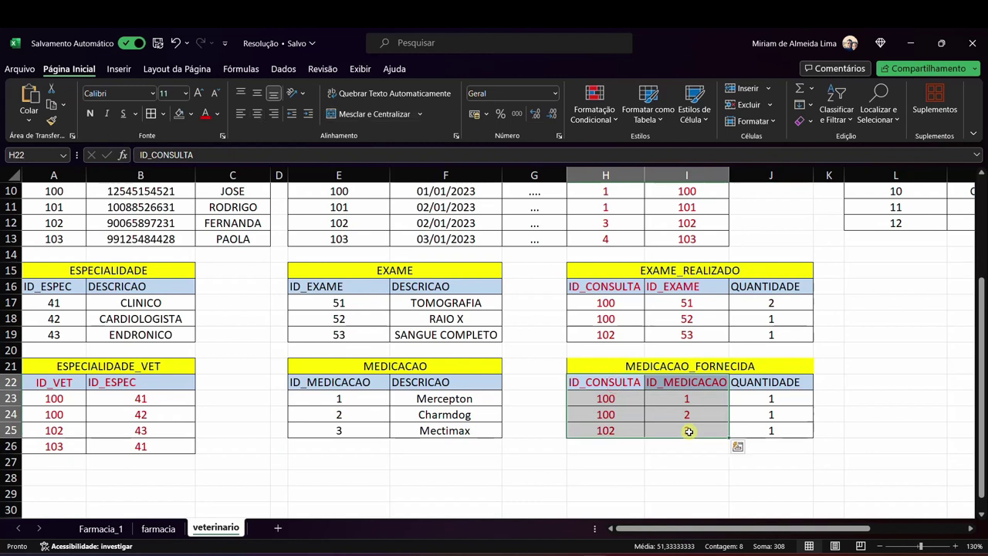
left_click(635, 383)
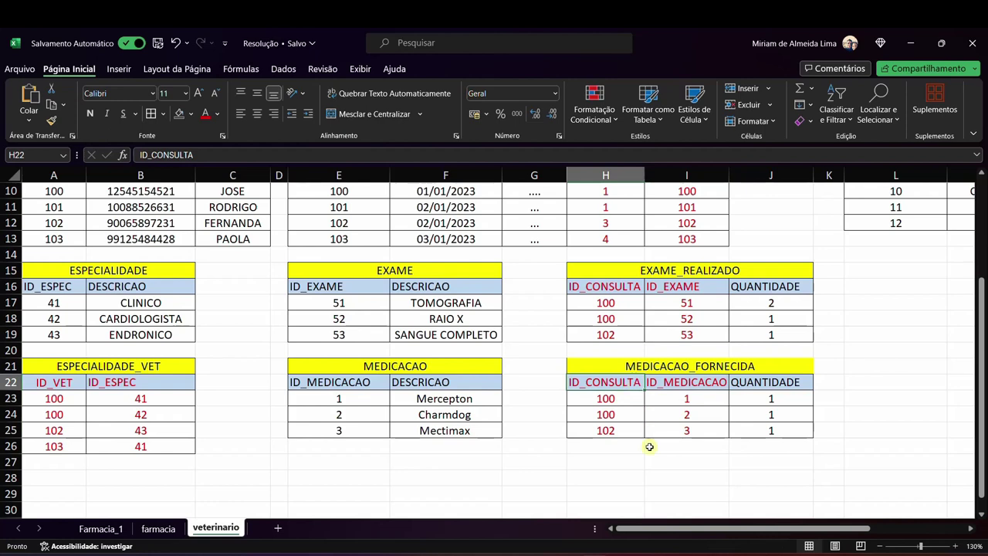
In Snipping Tool, circle the (1, n) and (0, n) cardinalities between consulta and medicamento and outline the Rel box between them
key("alt+Tab")
left_click_drag(489, 376, 533, 550)
left_click_drag(478, 386, 452, 394)
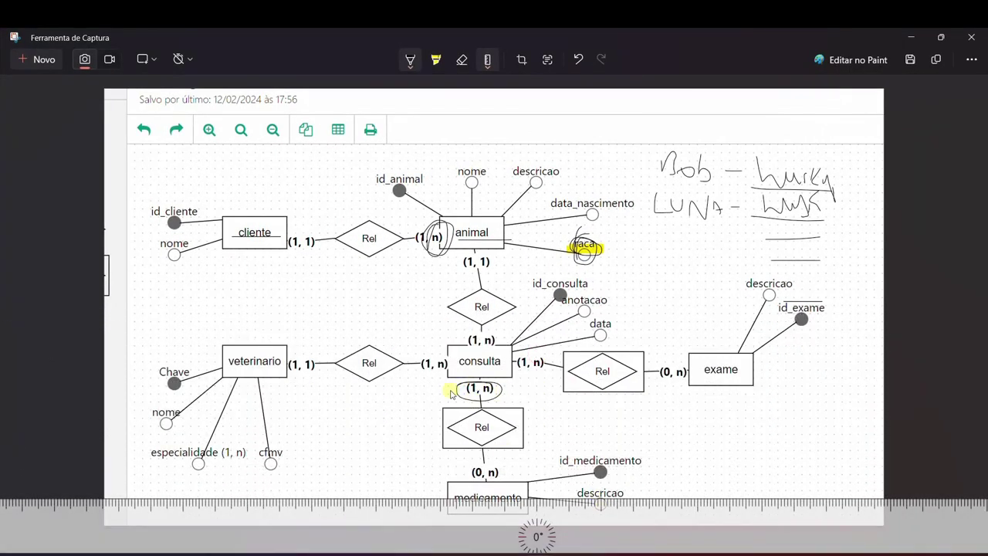
left_click_drag(499, 463, 499, 465)
mouse_move(484, 402)
left_mouse_down()
mouse_move(441, 463)
mouse_move(525, 402)
mouse_move(437, 414)
left_mouse_up()
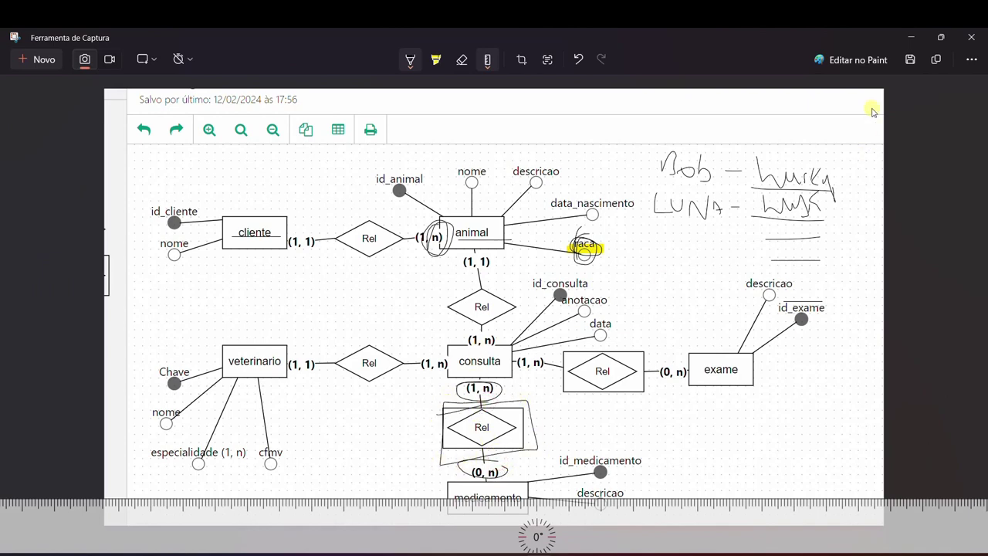
Switch back to Excel and examine the ID_CONSULTA and ID_MEDICACAO columns of the MEDICACAO_FORNECIDA table
left_click(906, 41)
left_click(697, 365)
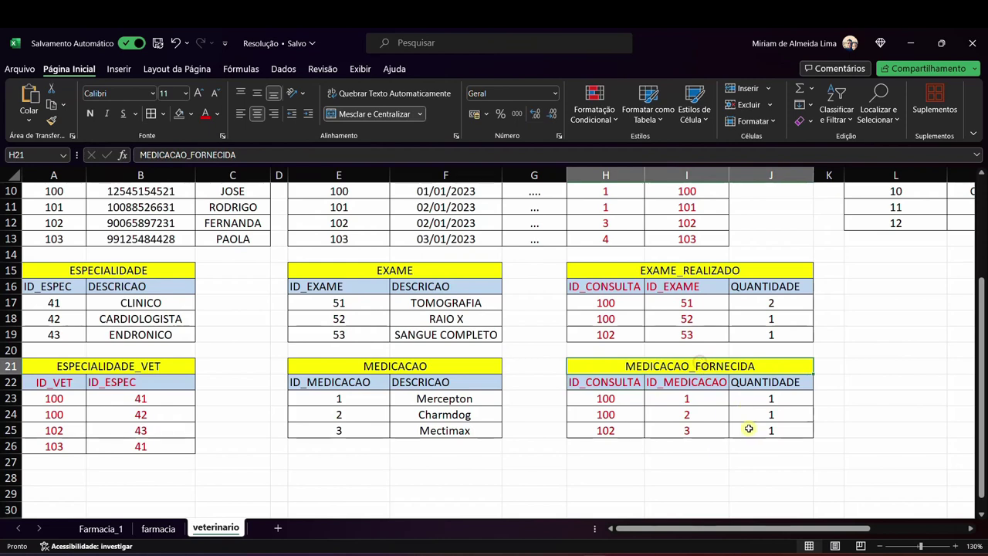
left_click_drag(618, 382, 666, 434)
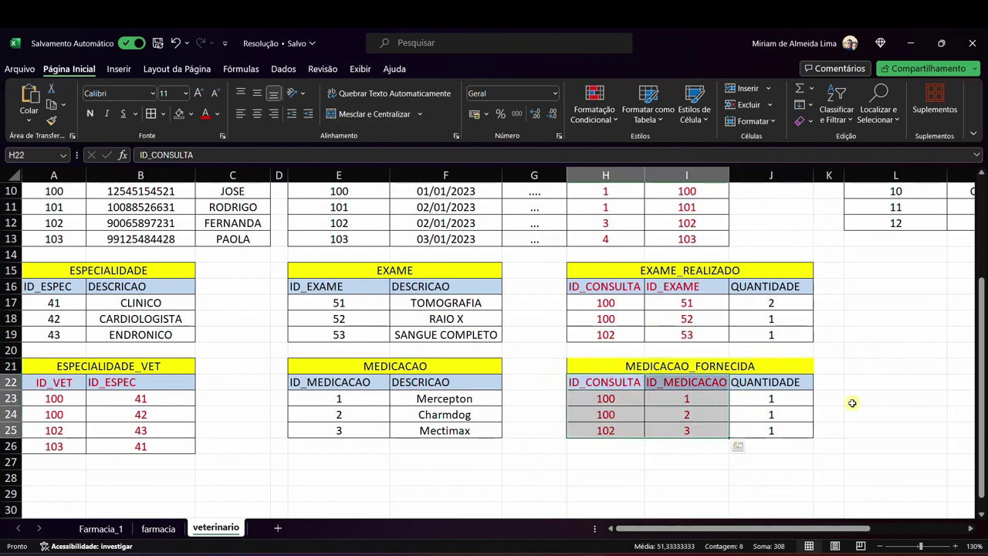
Review the other tables on the veterinario sheet, from CLIENTE and ANIMAL down to EXAME_REALIZADO and MEDICACAO_FORNECIDA
scroll(657, 353, "up", 3)
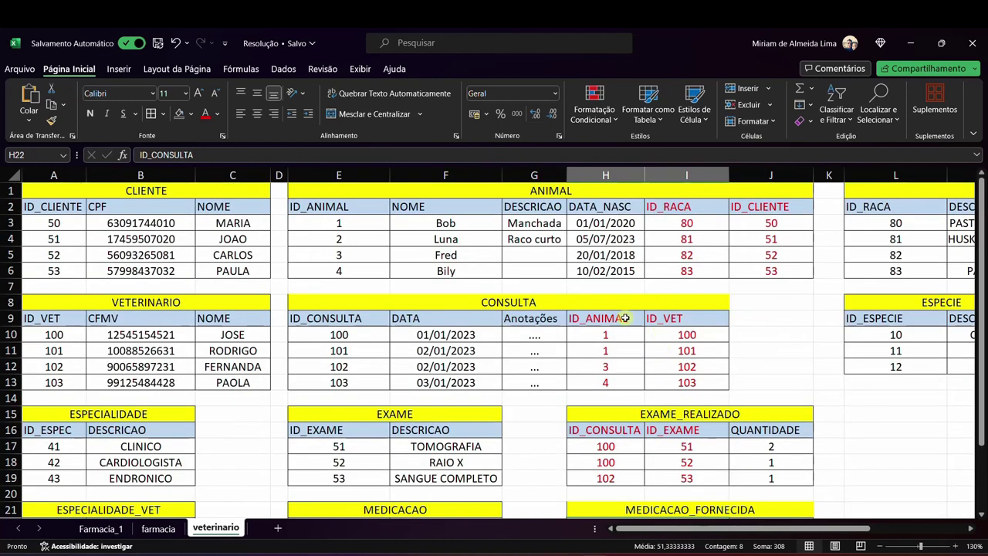
left_click(870, 430)
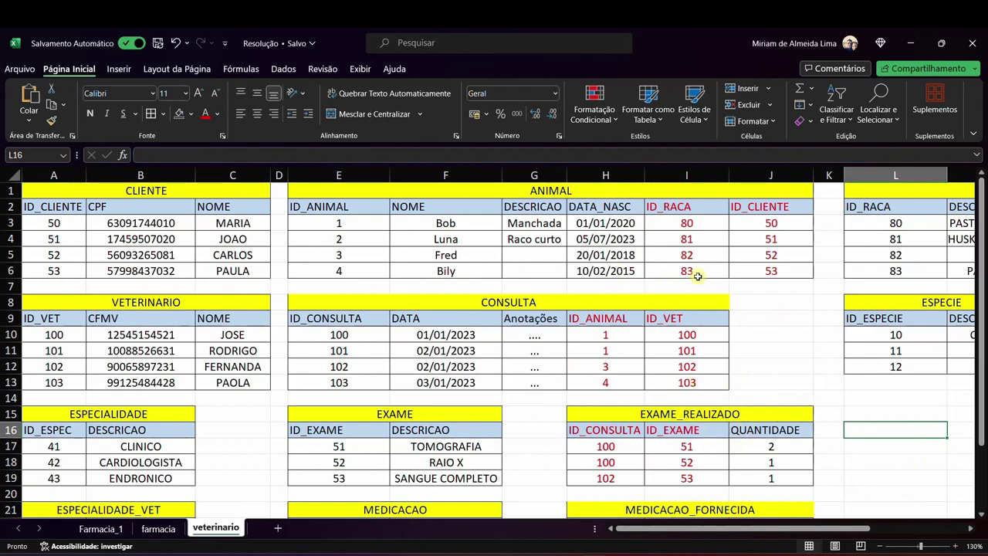
scroll(548, 419, "down", 4)
scroll(749, 309, "up", 4)
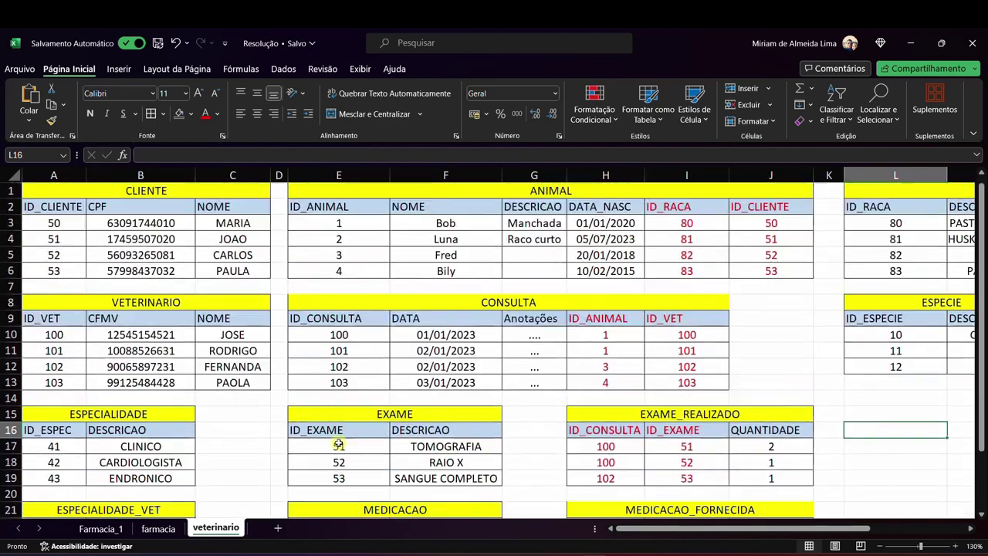
scroll(627, 410, "down", 4)
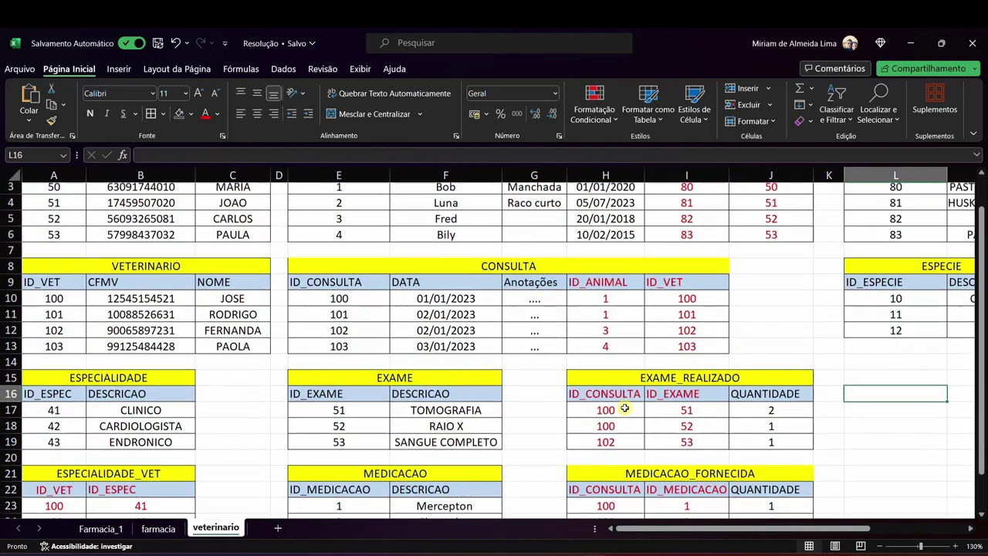
scroll(625, 408, "up", 4)
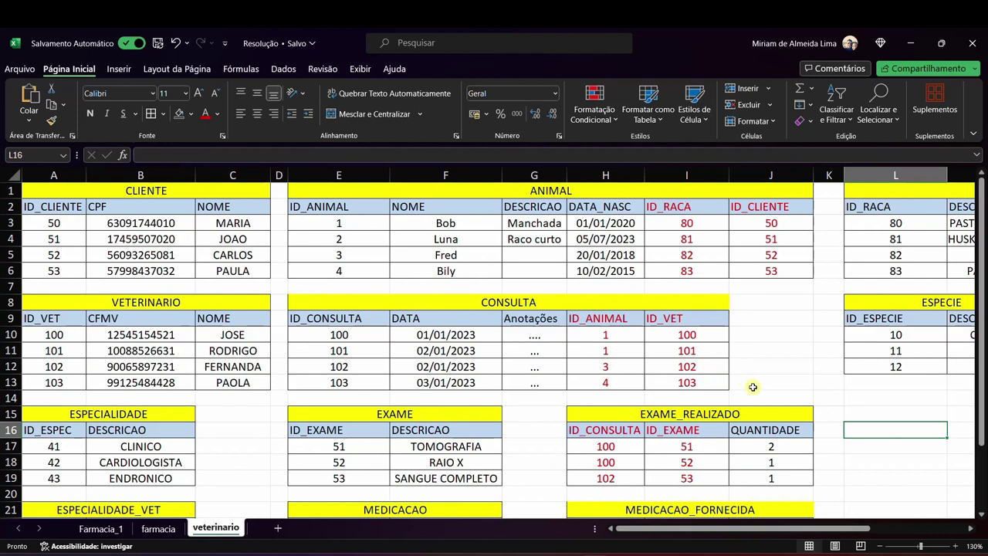
left_click(805, 354)
left_click(872, 425)
Fill the first CLIENTE record, ID_CLIENTE 50 in A3:C3, with green
left_click_drag(68, 228, 210, 225)
left_click(192, 115)
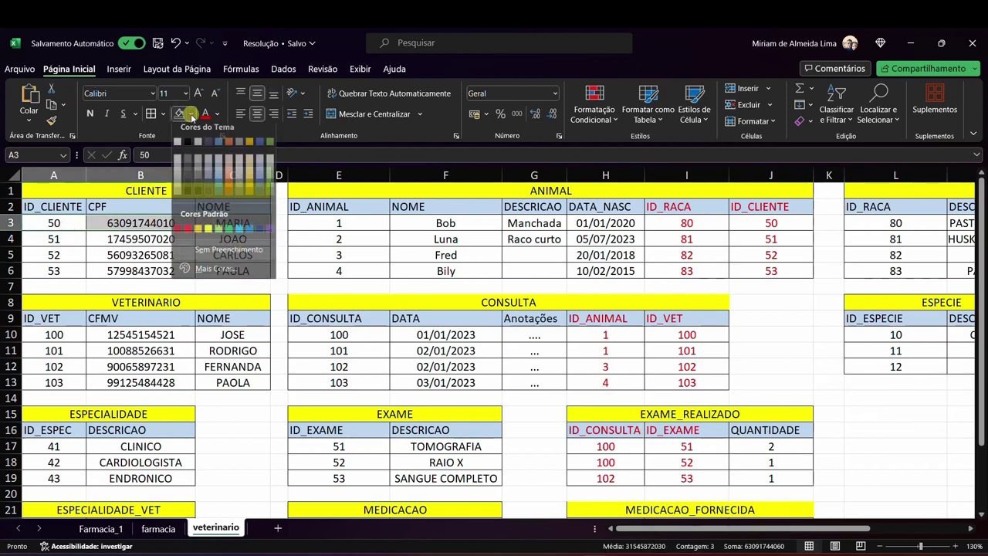
left_click(270, 183)
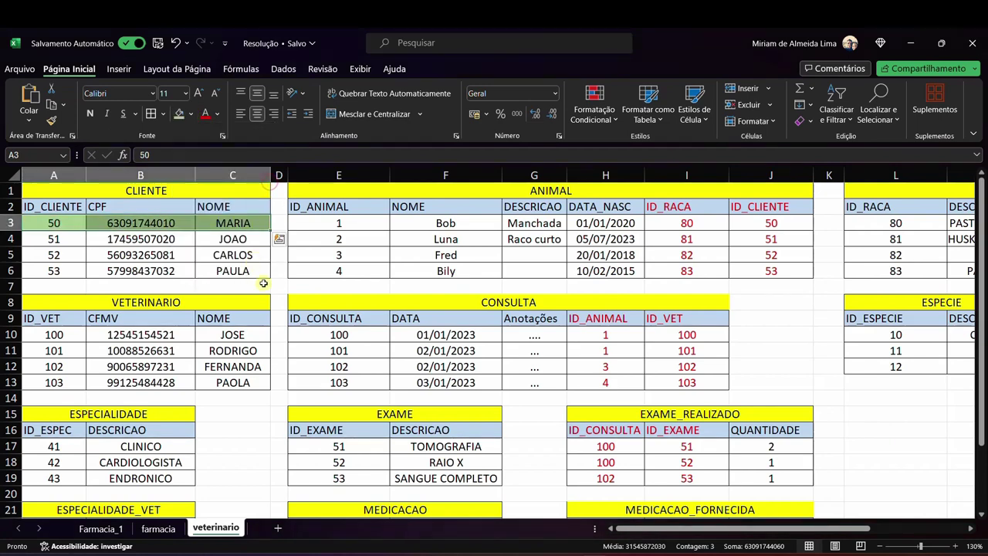
Examine each field of the green CLIENTE record, the ANIMAL table heading and the client's ID_CLIENTE value
left_click(235, 223)
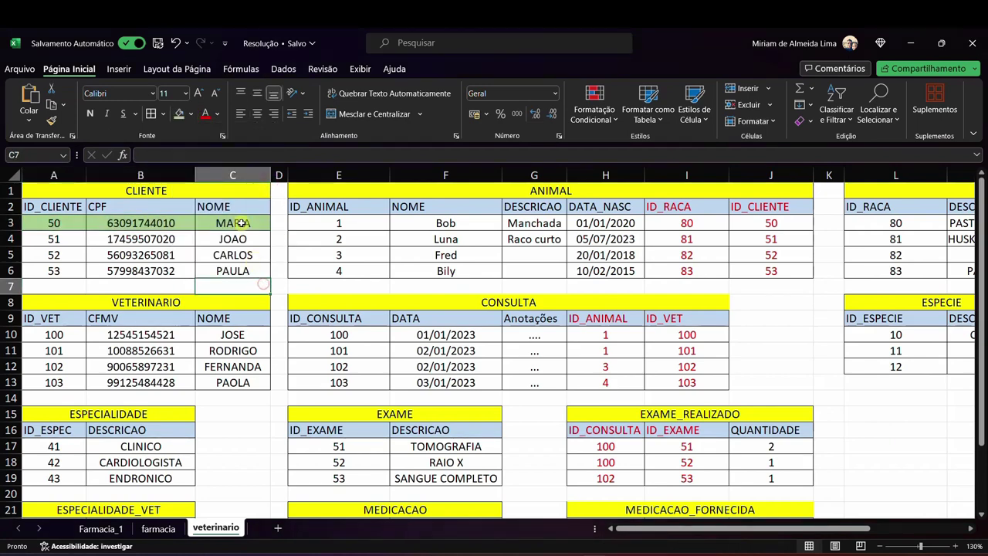
left_click(65, 221)
left_click(148, 223)
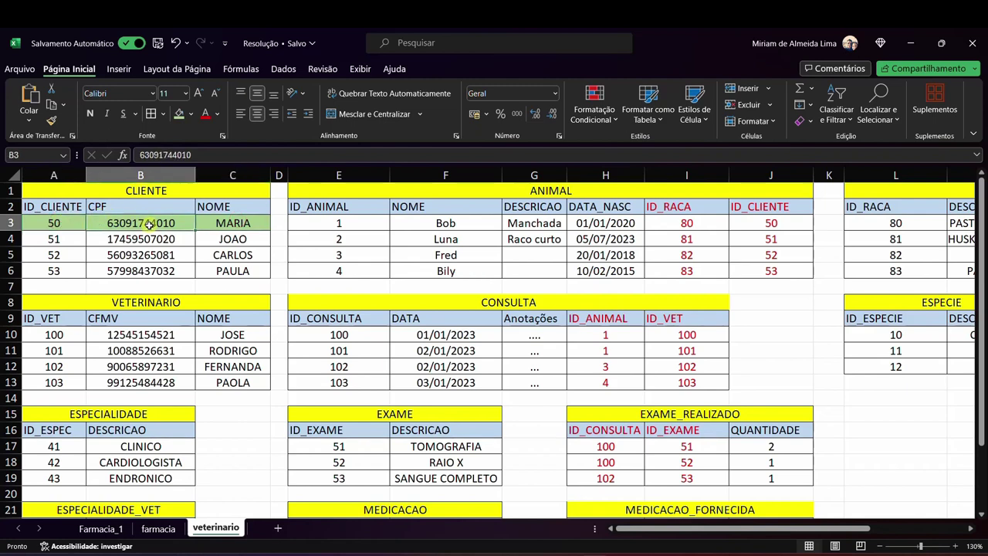
left_click(224, 224)
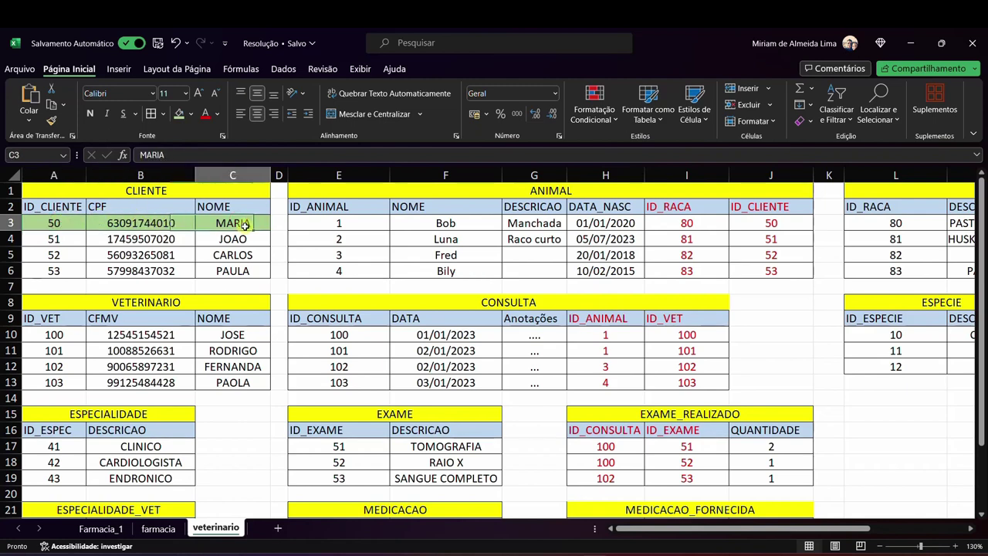
left_click_drag(65, 224, 237, 223)
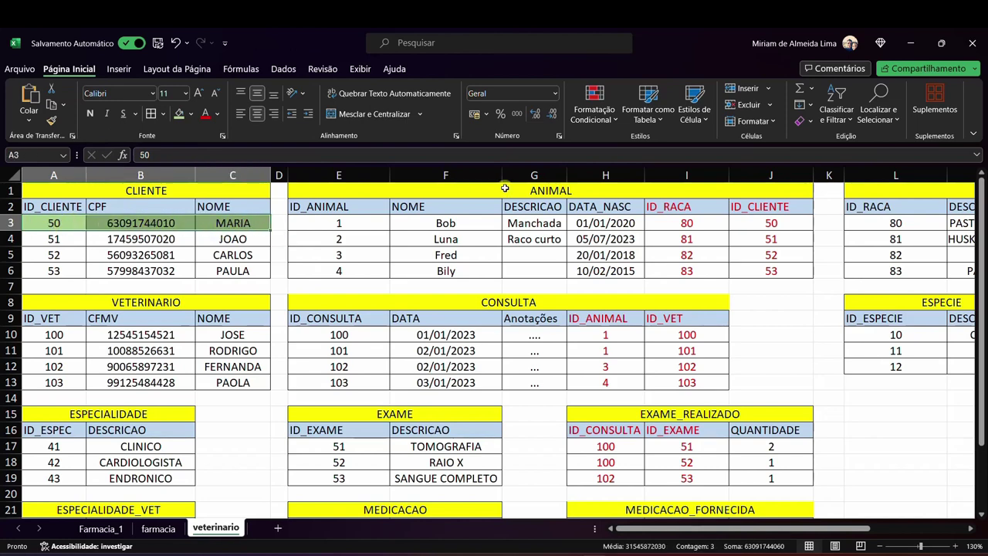
left_click(572, 190)
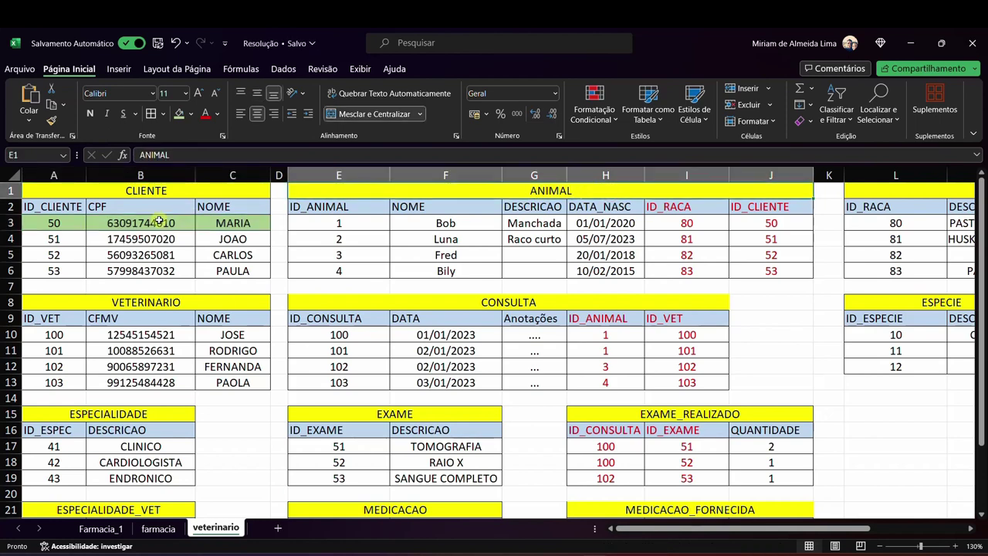
left_click(61, 223)
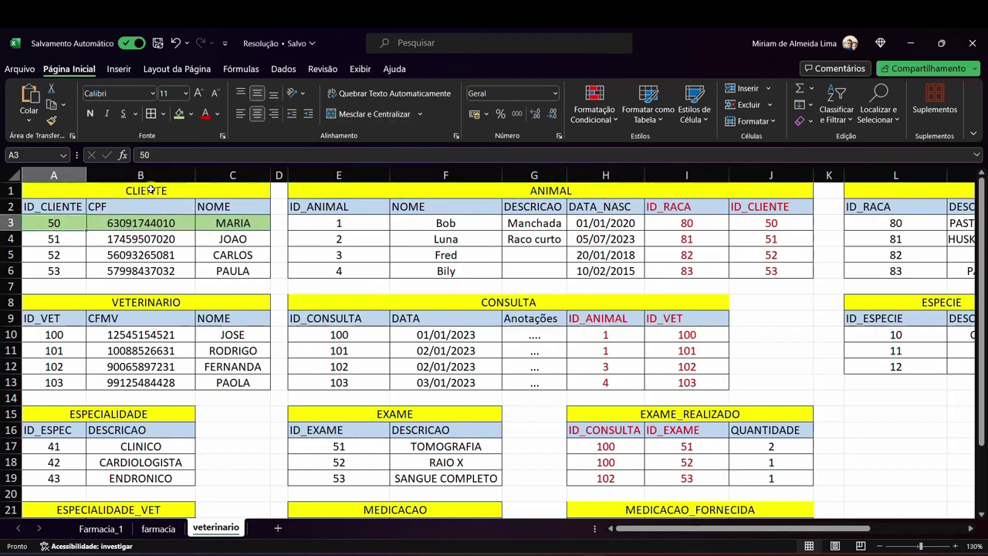
mouse_move(65, 207)
left_mouse_down()
mouse_move(65, 255)
mouse_move(67, 222)
left_mouse_up()
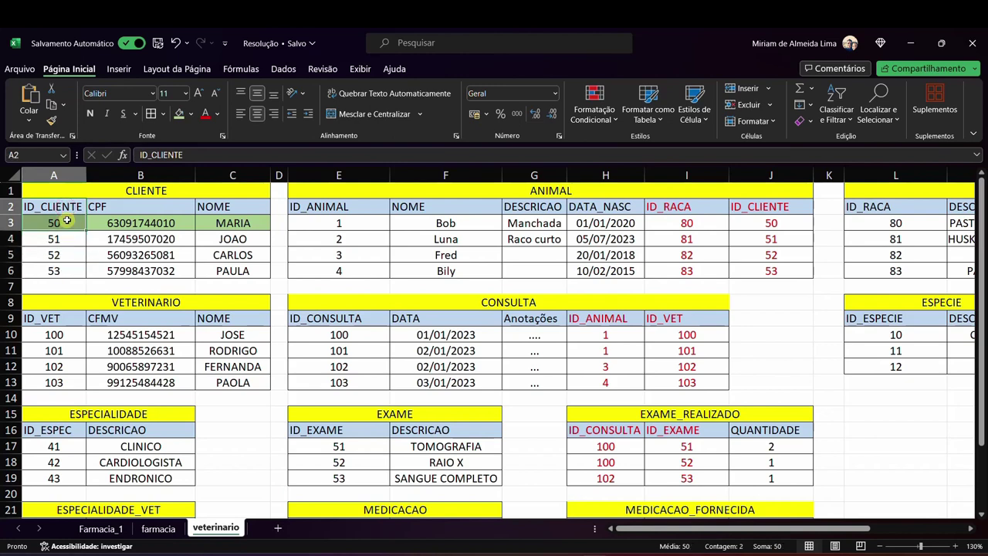
left_click(67, 223)
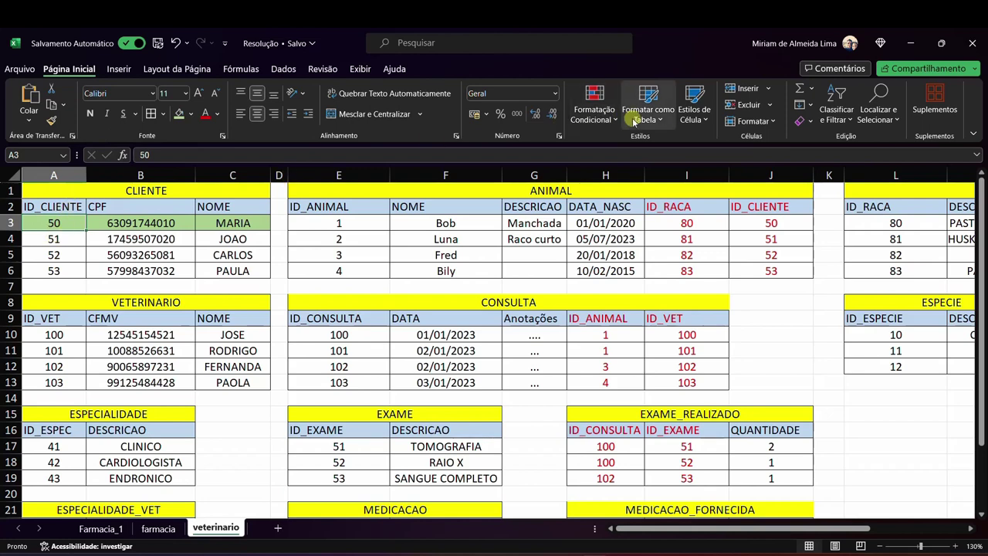
Fill the ANIMAL record whose ID_CLIENTE is 50, Bob in E3:J3, with the same green
left_click(788, 227)
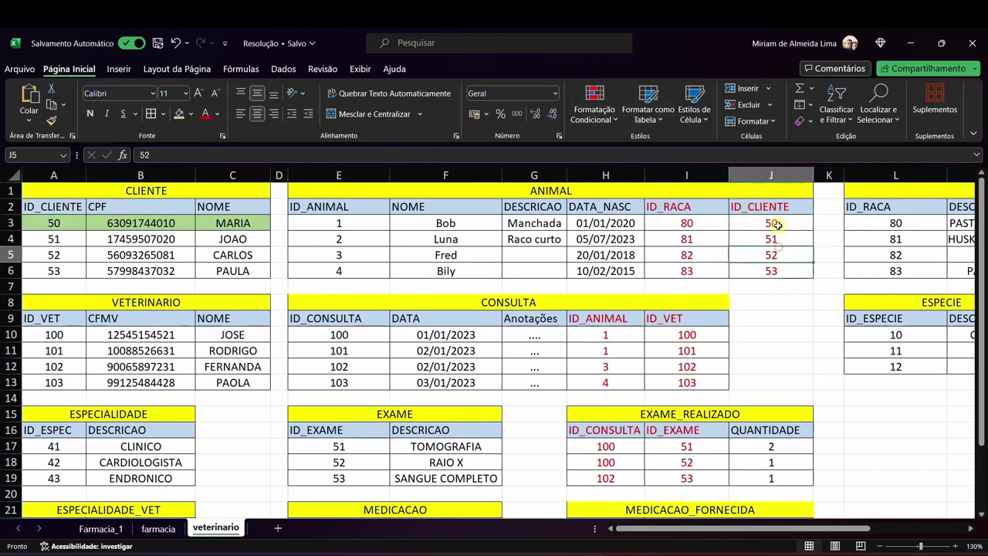
left_click(773, 223)
left_click_drag(780, 222, 340, 223)
left_click(178, 115)
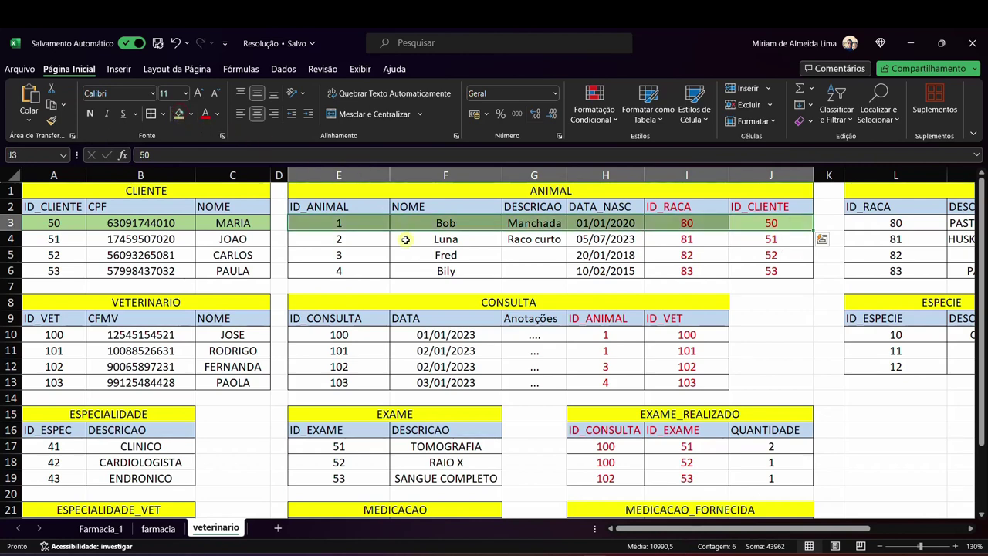
Examine the owner's name and Bob's name, description, birth date and ID_RACA fields
left_click(232, 223)
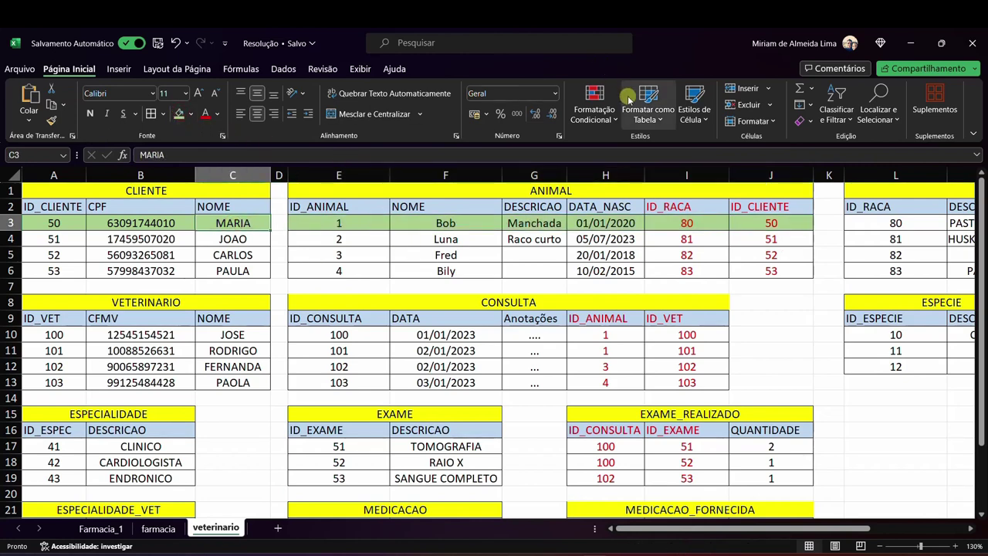
left_click(455, 223)
left_click(545, 224)
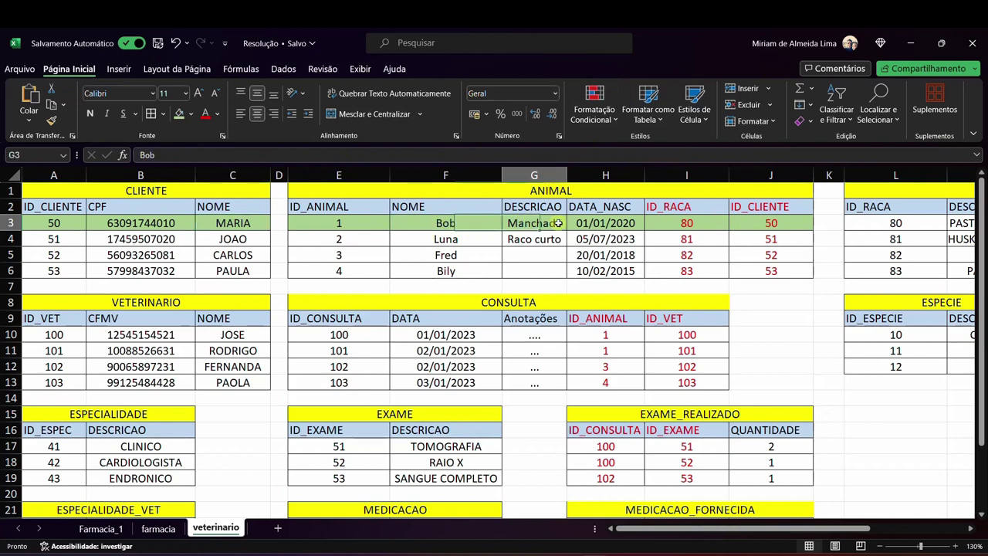
left_click(618, 223)
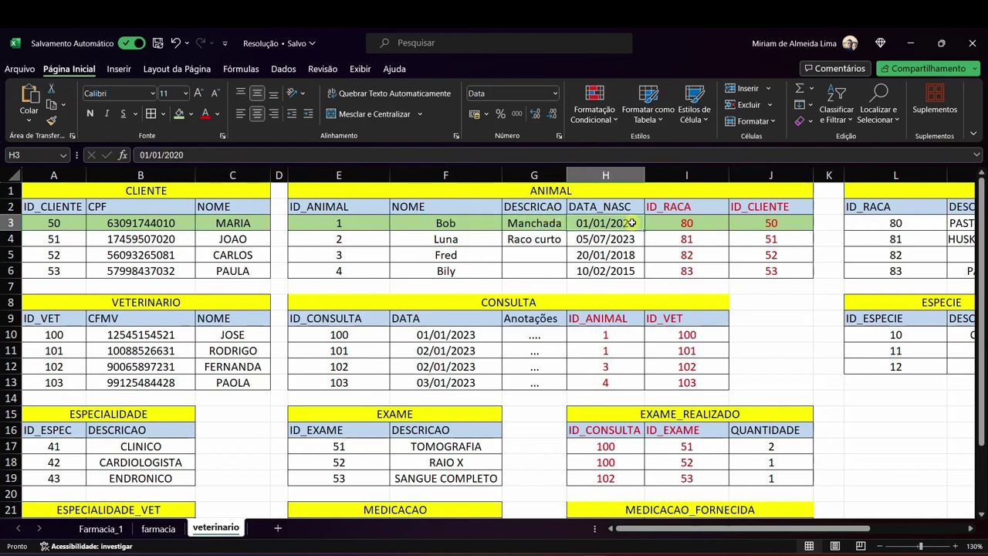
left_click(704, 224)
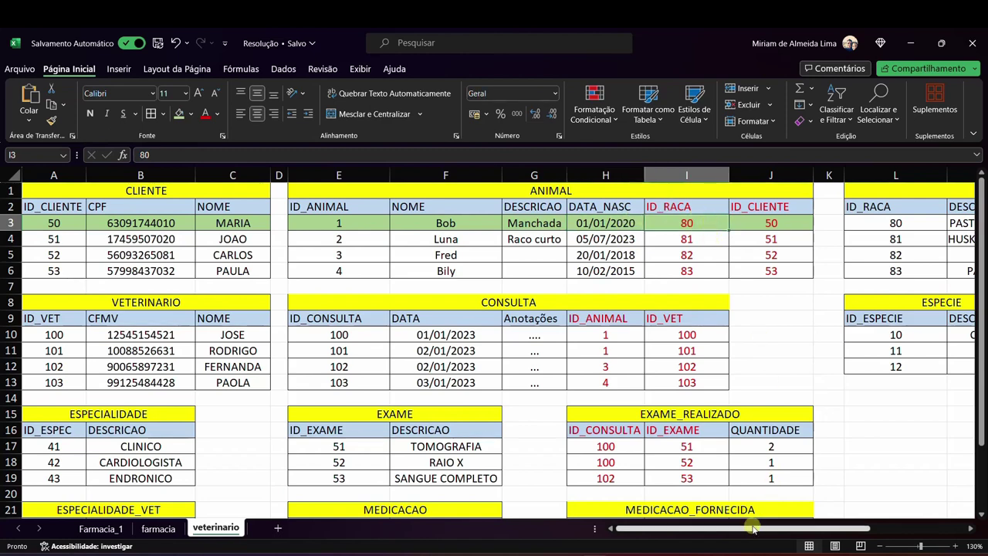
Fill the RACA record with ID_RACA 80, PASTOR ALEMÃO in L3:N3, with green and make its text black
left_click_drag(751, 529, 871, 530)
left_click(649, 193)
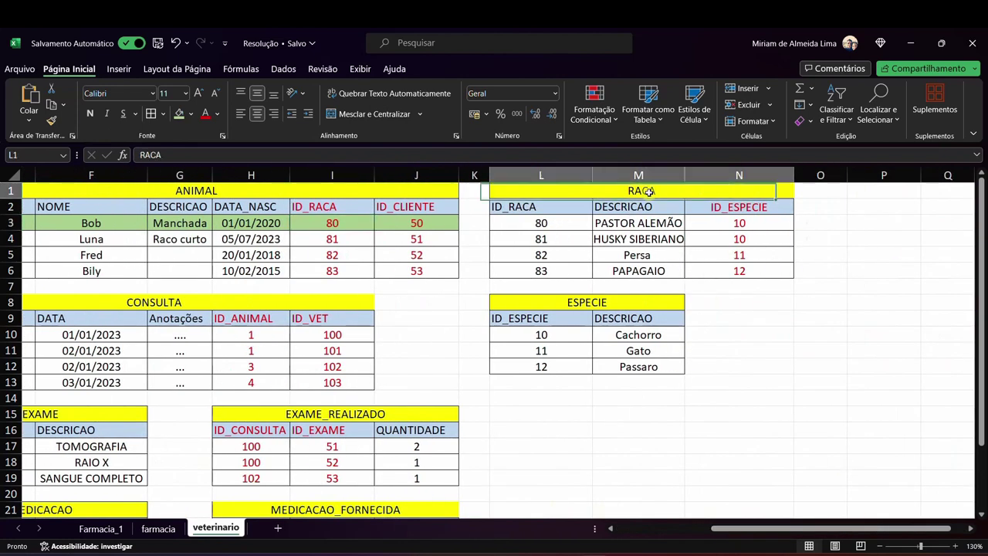
left_click(545, 224)
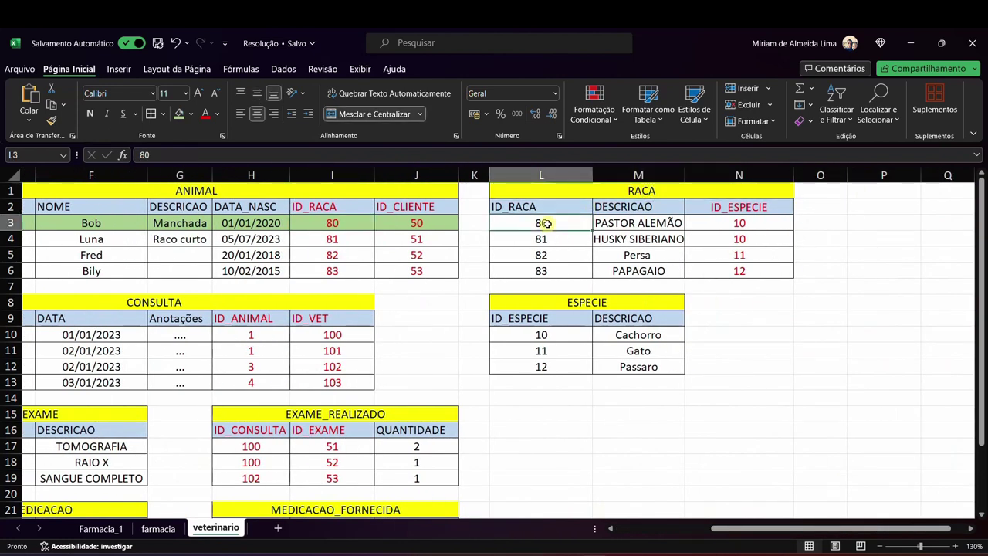
left_click_drag(545, 223, 734, 228)
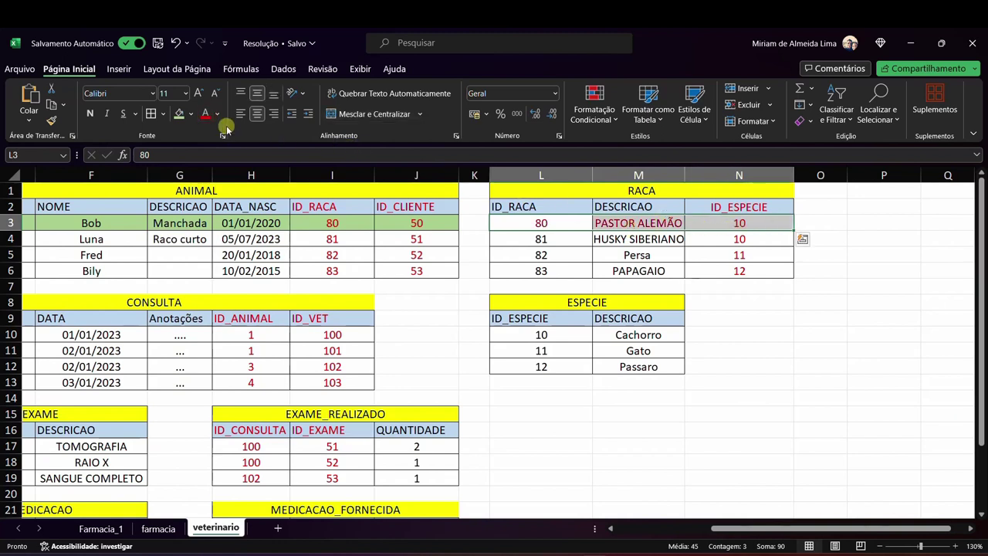
left_click(178, 113)
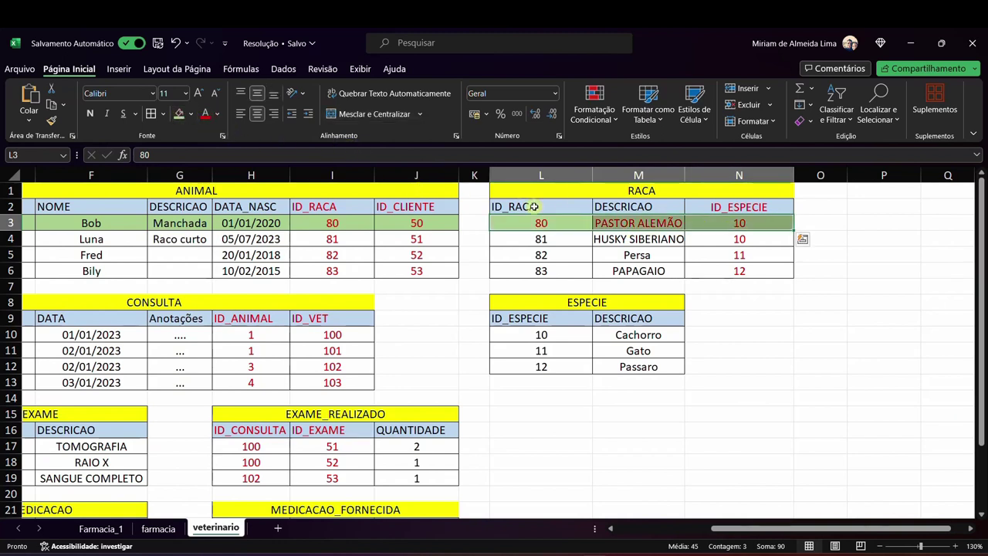
left_click(220, 114)
left_click(215, 163)
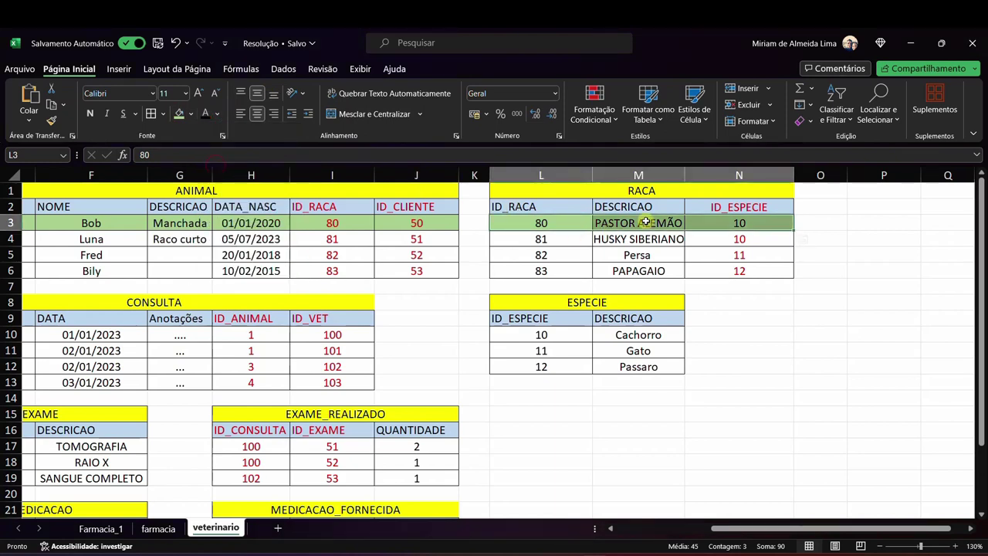
Match the breed's ID_ESPECIE 10 to the ESPECIE table and fill its Cachorro record with green
left_click(745, 222)
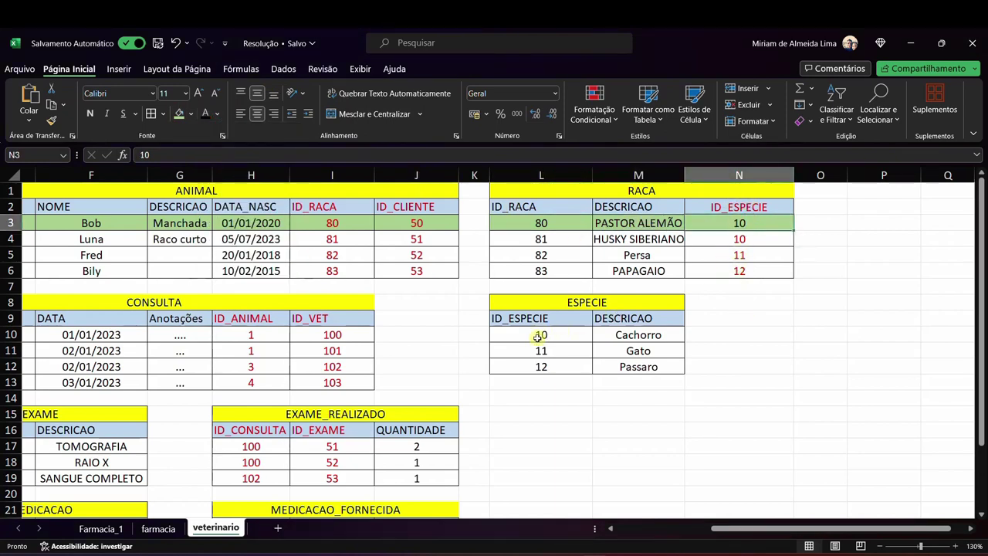
left_click_drag(538, 337, 618, 335)
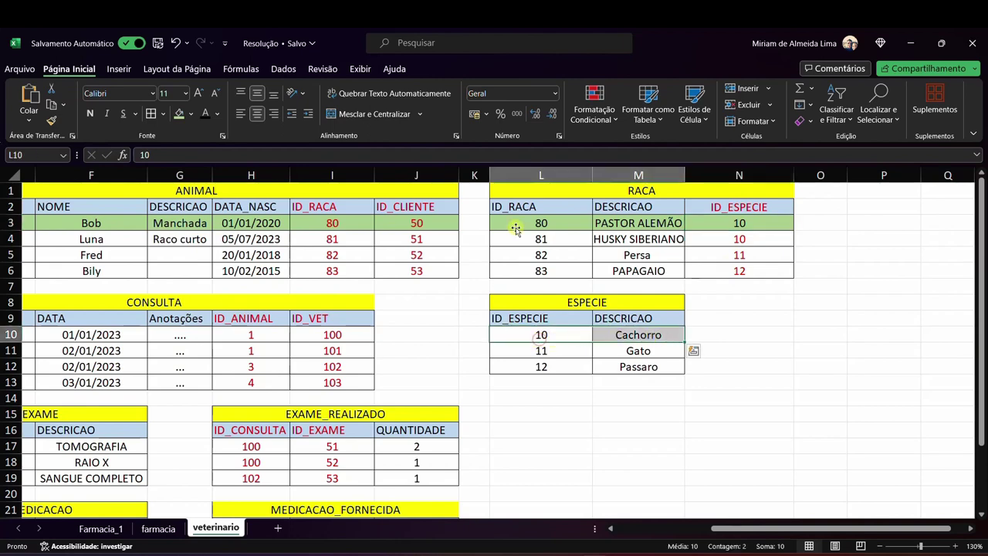
left_click(180, 113)
scroll(620, 395, "left", 5)
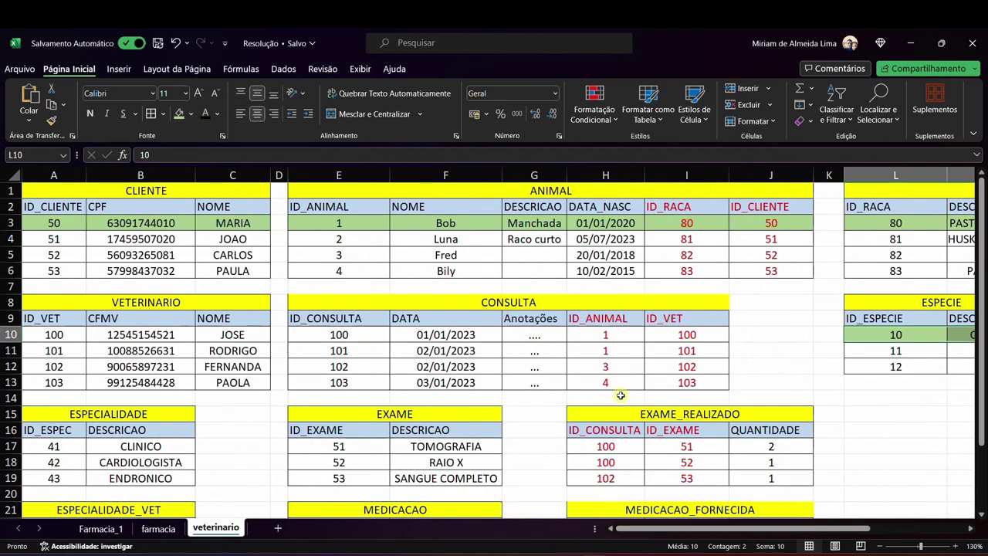
Examine the ANIMAL heading, the owner's name in CLIENTE and the ID_ANIMAL values, ending on Bob's ID 1
left_click(543, 188)
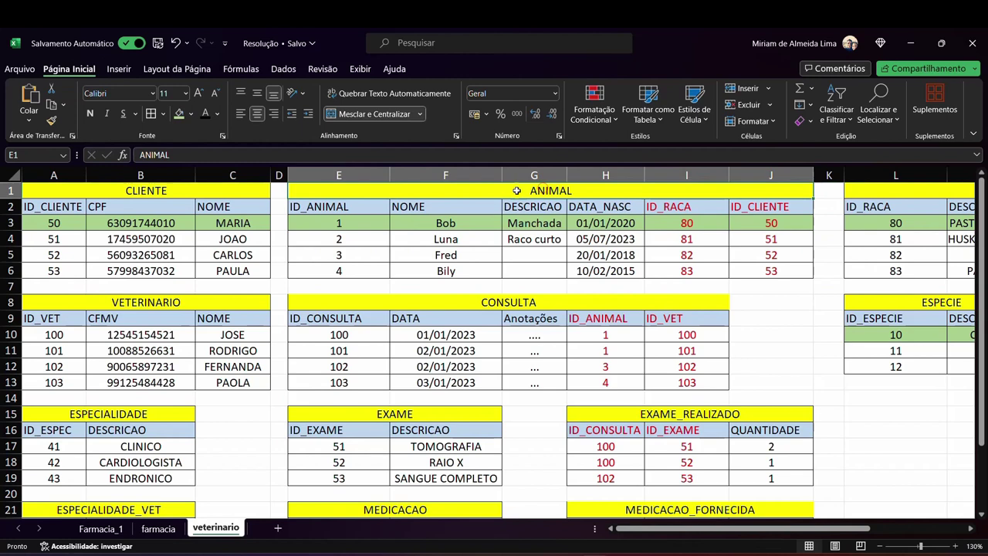
left_click(253, 224)
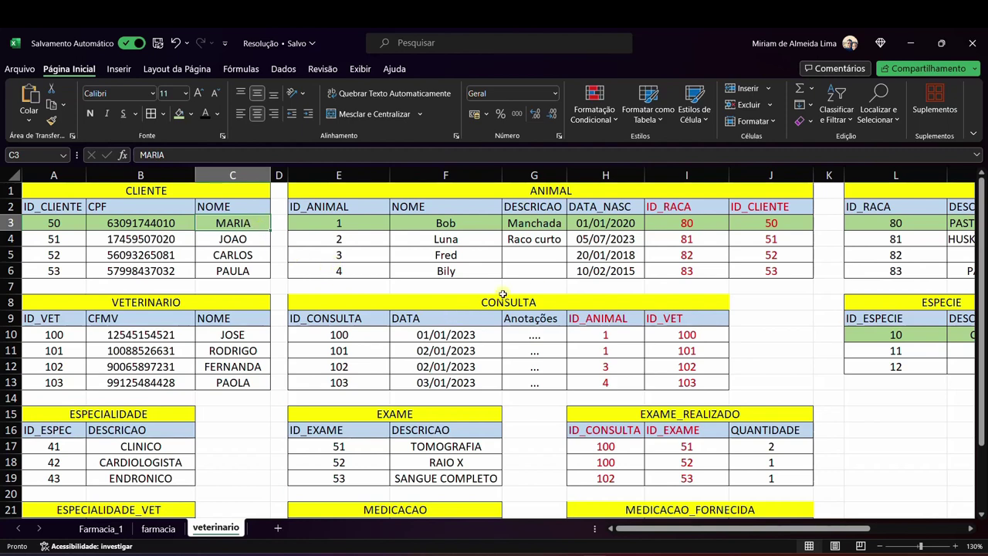
left_click(342, 223)
left_click(347, 206)
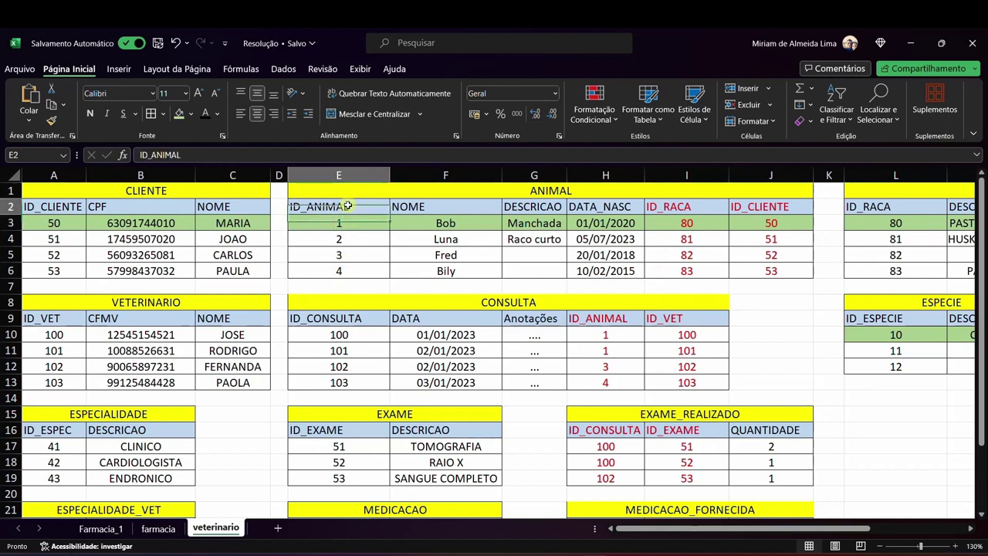
left_click_drag(347, 224, 346, 267)
left_click(348, 227)
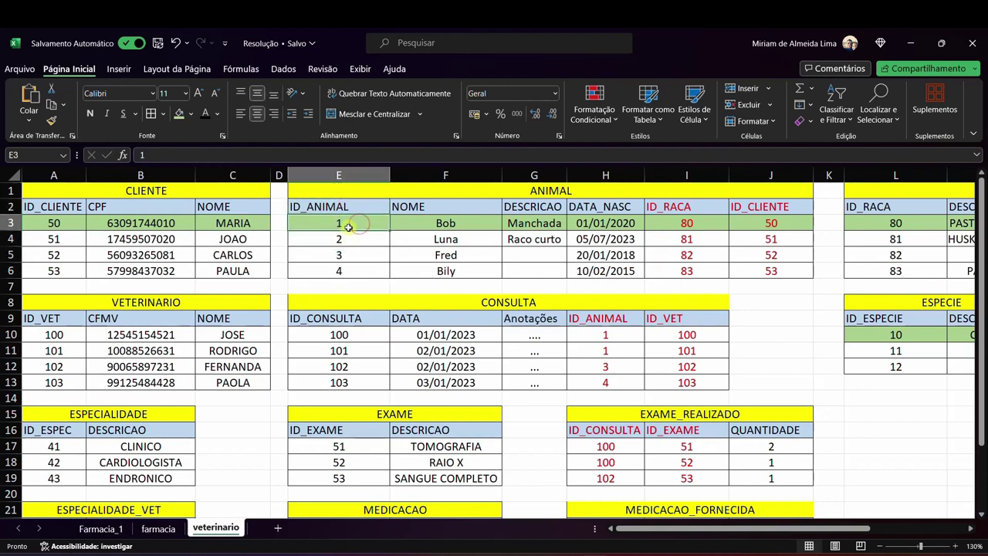
Fill the two CONSULTA records with ID_ANIMAL 1, E10:I11, with green
left_click(522, 303)
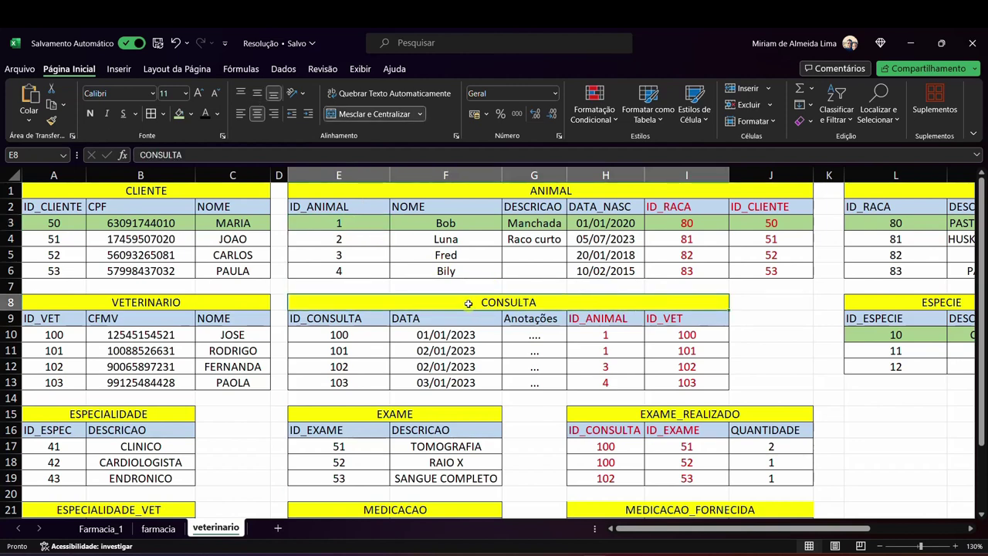
left_click(611, 333)
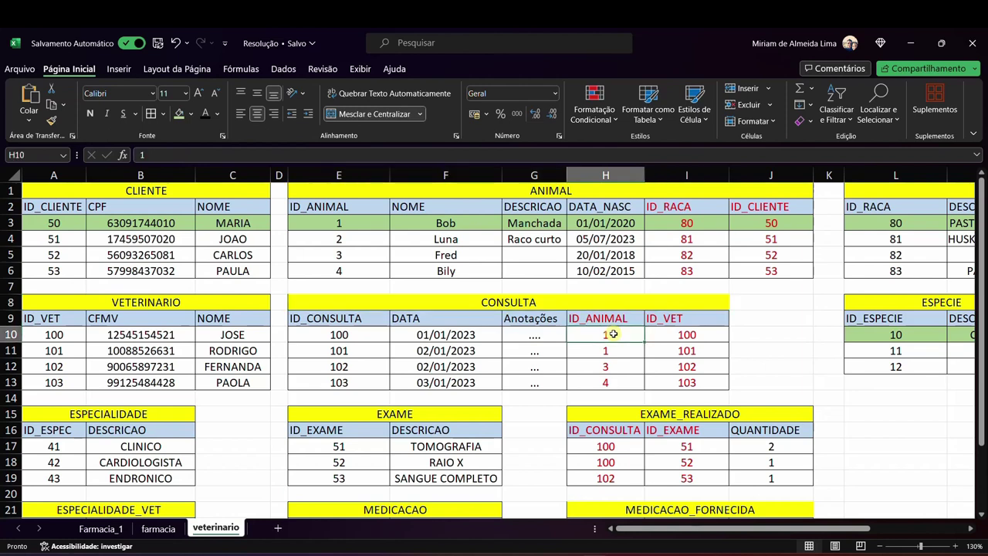
left_click_drag(689, 350, 341, 334)
left_click(178, 113)
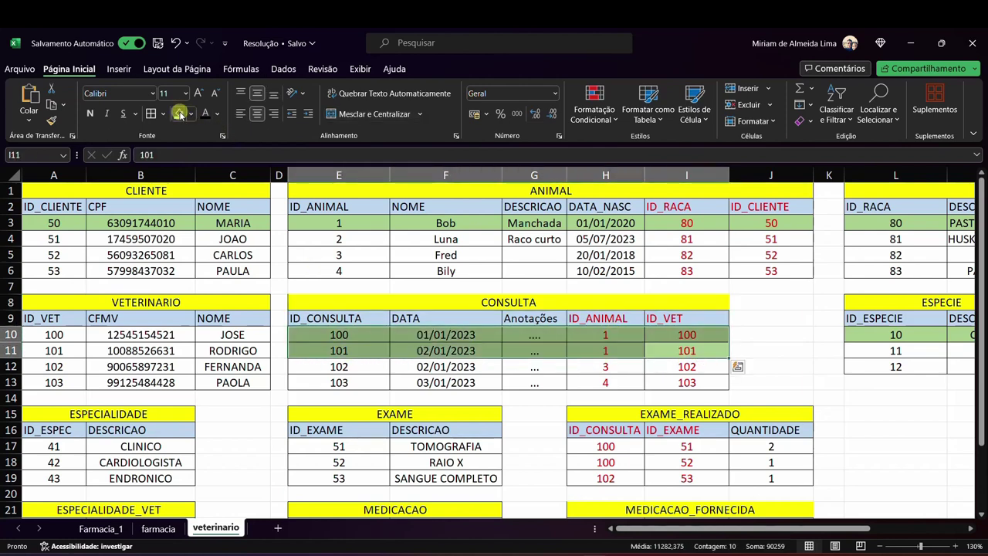
Examine the ID_CONSULTA, DATA, Anotações and ID_VET values of the two highlighted consultations for animal 1
left_click(633, 339)
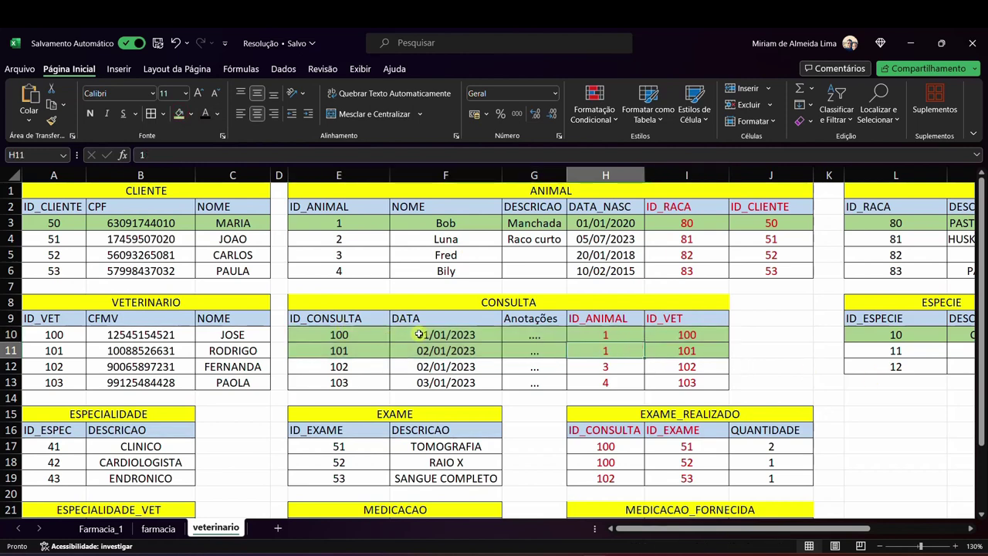
left_click(350, 333)
left_click_drag(351, 334, 346, 352)
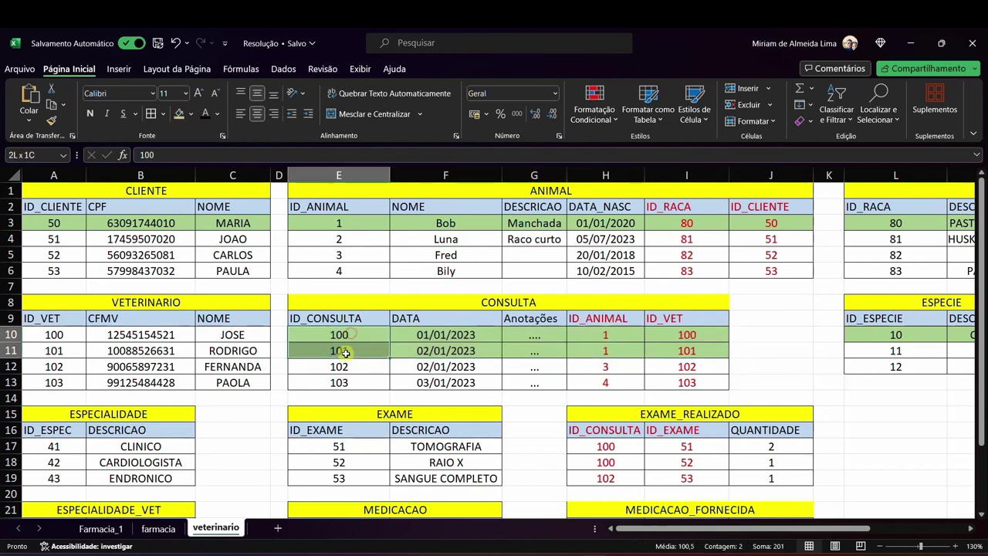
left_click(472, 335)
left_click(475, 351)
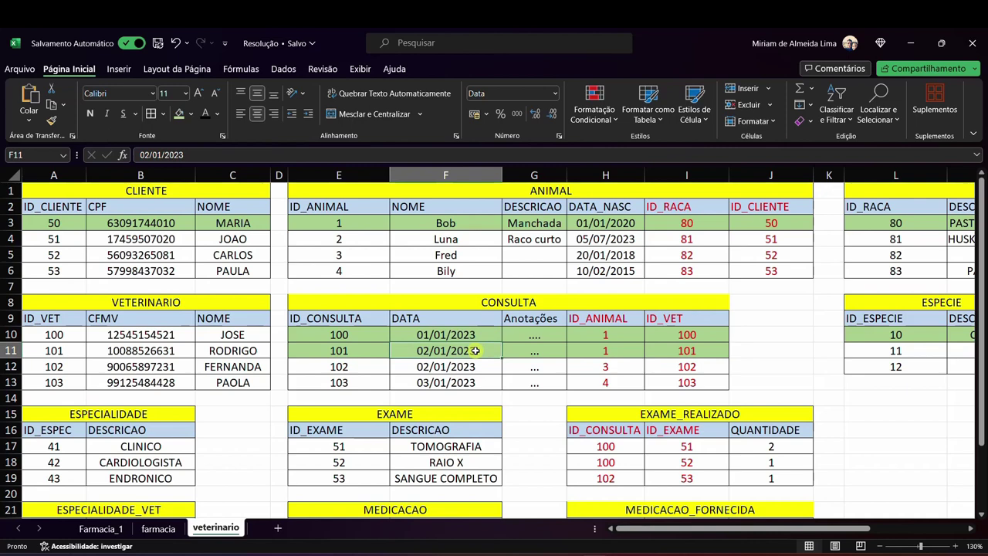
left_click_drag(550, 334, 545, 355)
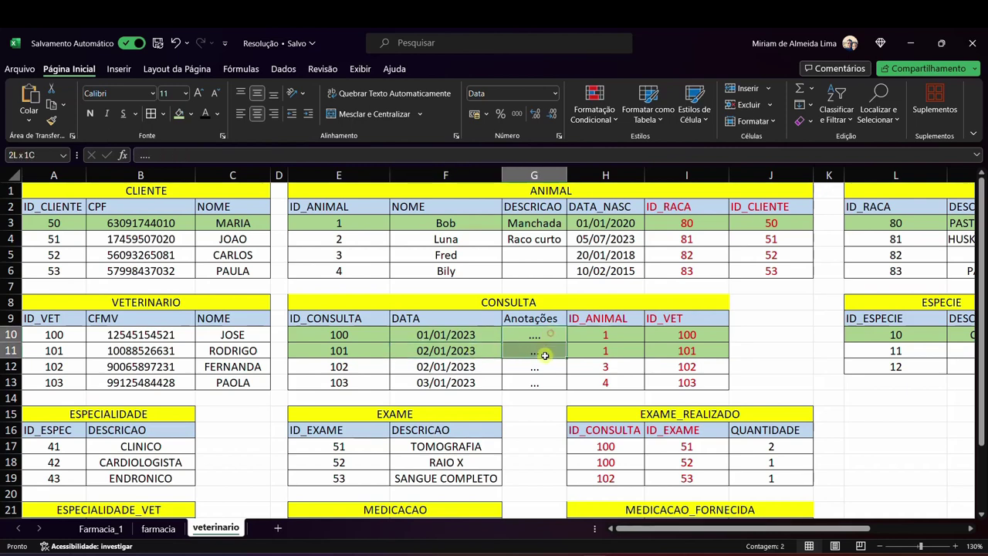
left_click_drag(704, 334, 704, 354)
Match the consultations' ID_VET values 100 and 101 to the VETERINARIO table and fill those records, A10:C11, with green
left_click(707, 336)
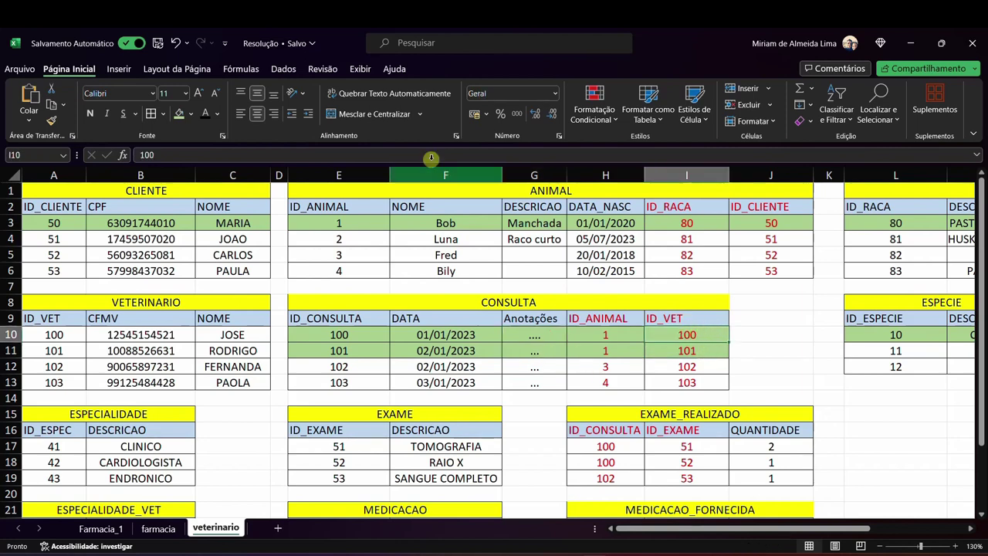
left_click_drag(57, 336, 262, 335)
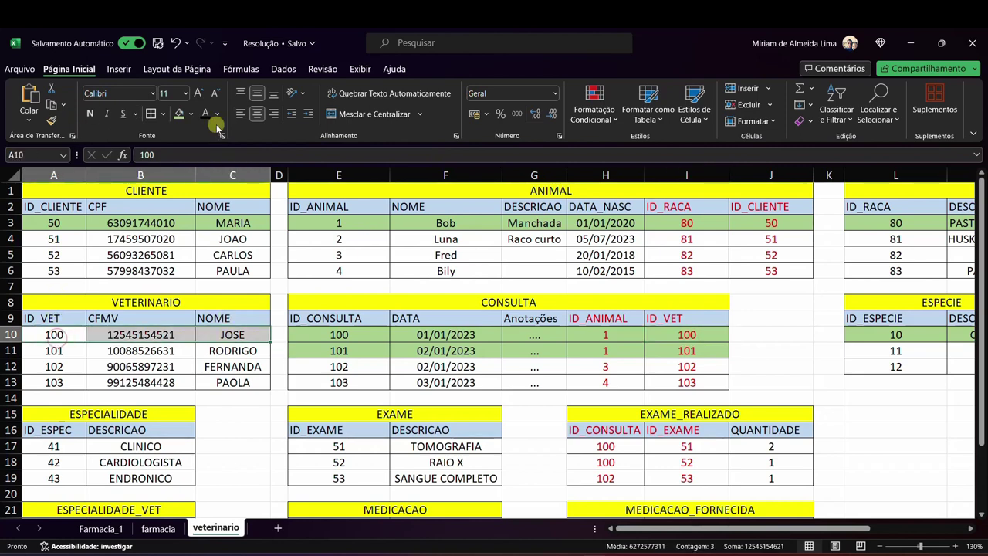
left_click(181, 114)
left_click(703, 351)
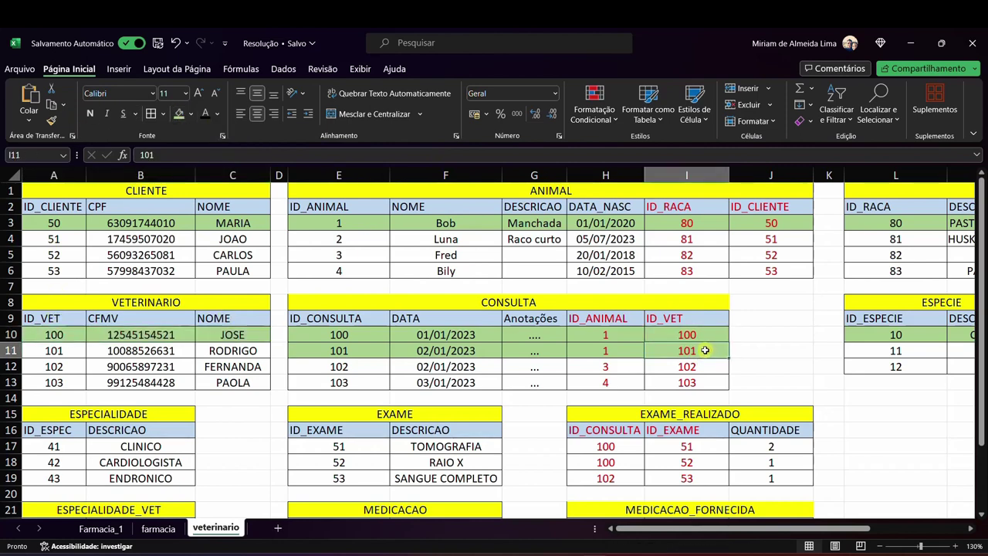
left_click_drag(58, 351, 218, 351)
left_click(180, 113)
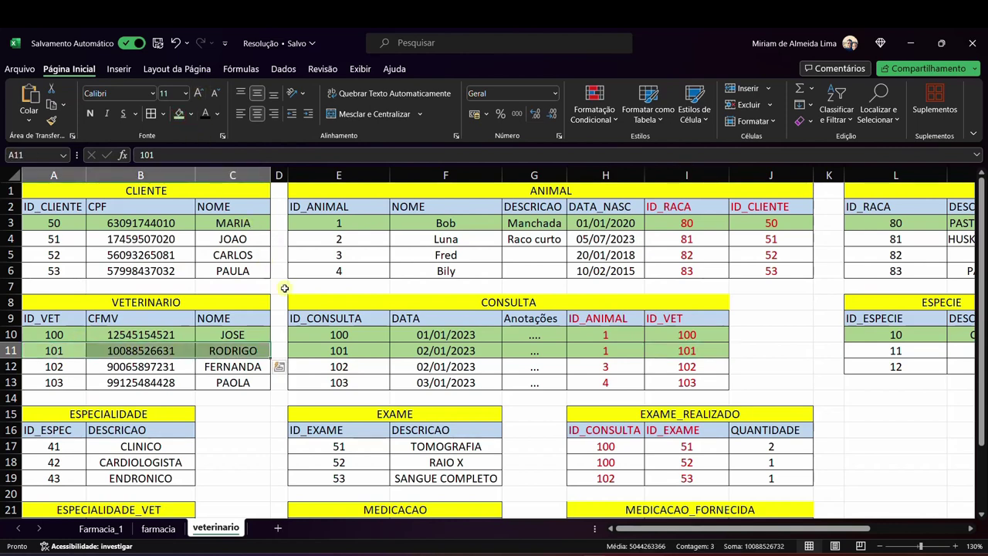
Fill the two ESPECIALIDADE_VET records for ID_VET 100, A23:B24, with green
left_click_drag(59, 335, 233, 352)
left_click(66, 336)
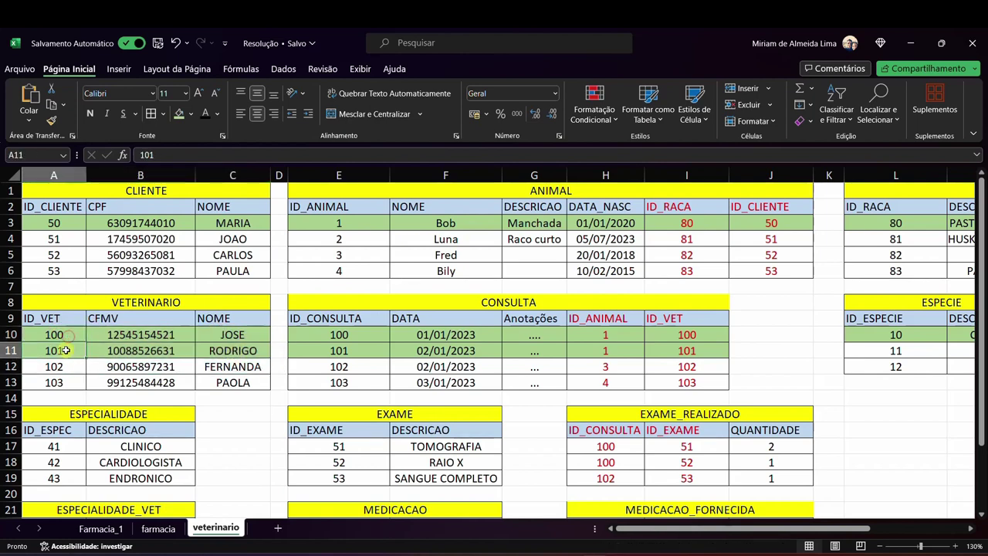
scroll(66, 335, "down", 4)
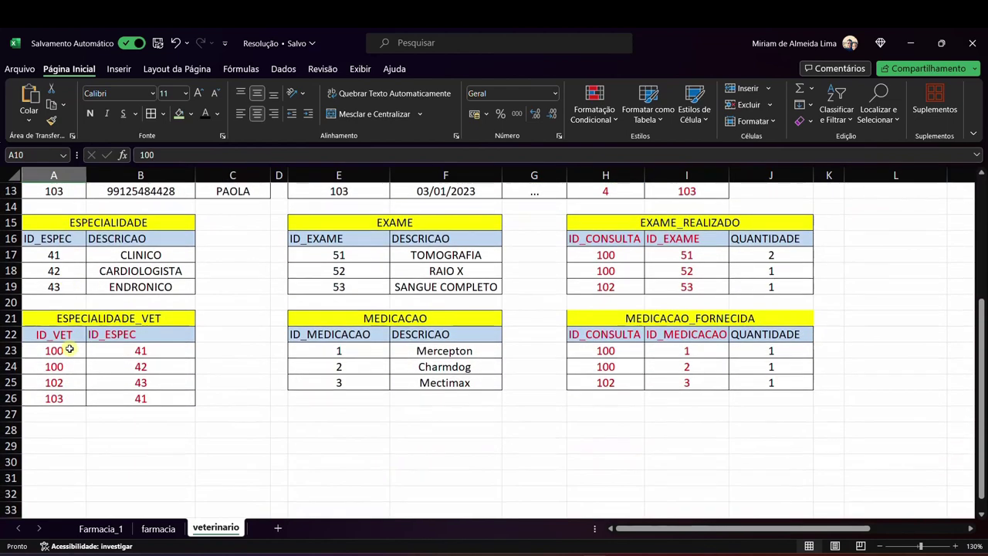
left_click_drag(72, 350, 115, 368)
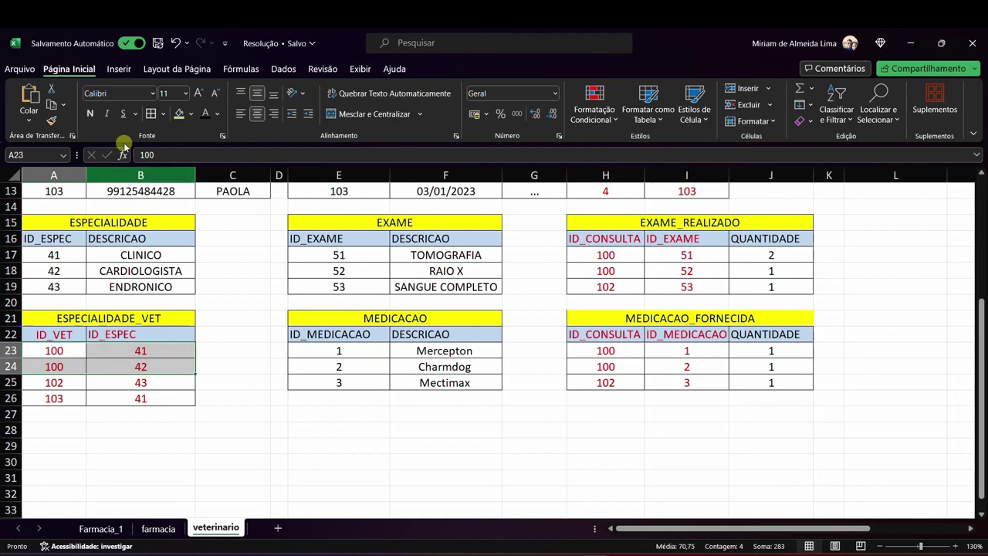
left_click(179, 113)
Trace veterinarian 100's ID_ESPEC values to the ESPECIALIDADE table and fill records 41 CLINICO and 42 CARDIOLOGISTA with green
scroll(175, 342, "up", 3)
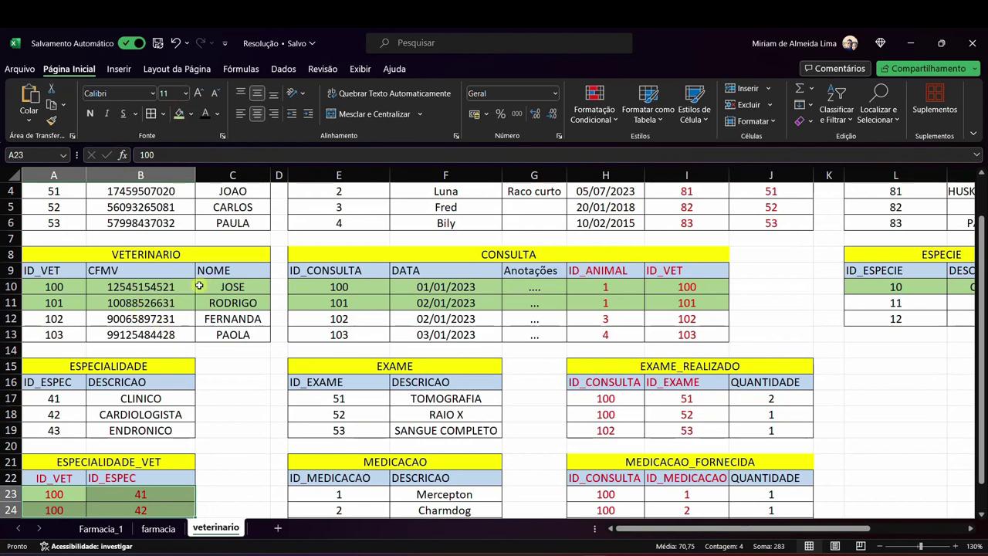
mouse_move(62, 287)
left_mouse_down()
mouse_move(226, 287)
mouse_move(68, 294)
left_mouse_up()
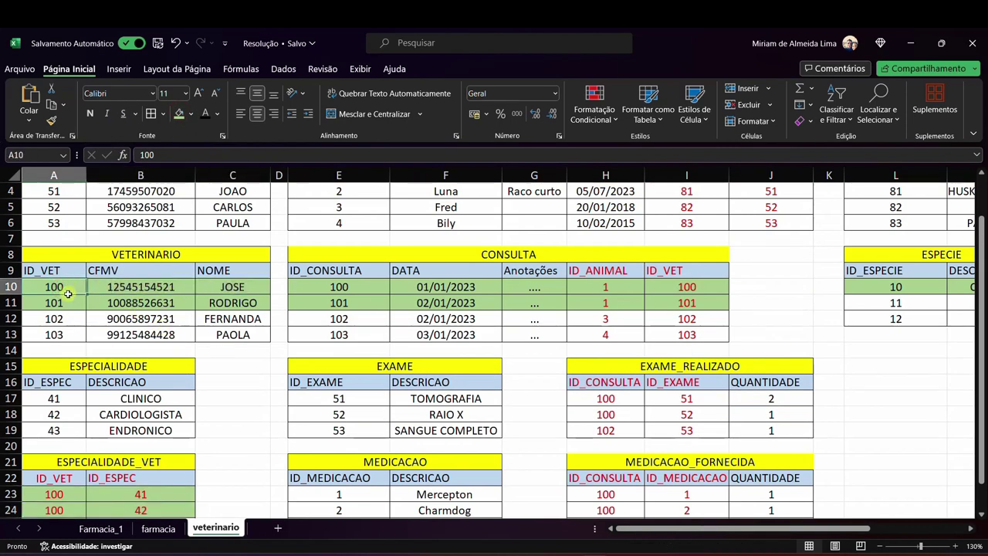
scroll(62, 288, "down", 2)
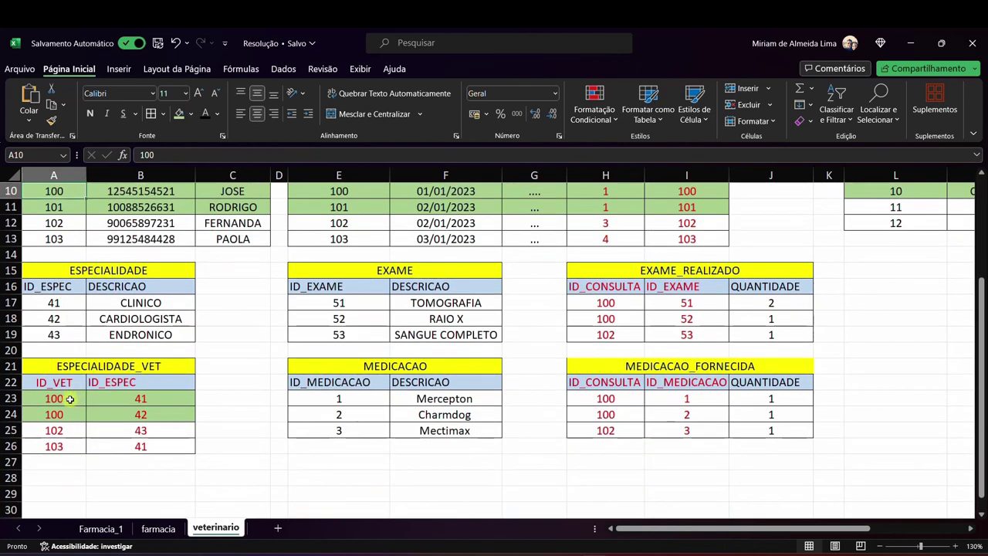
left_click_drag(66, 398, 152, 416)
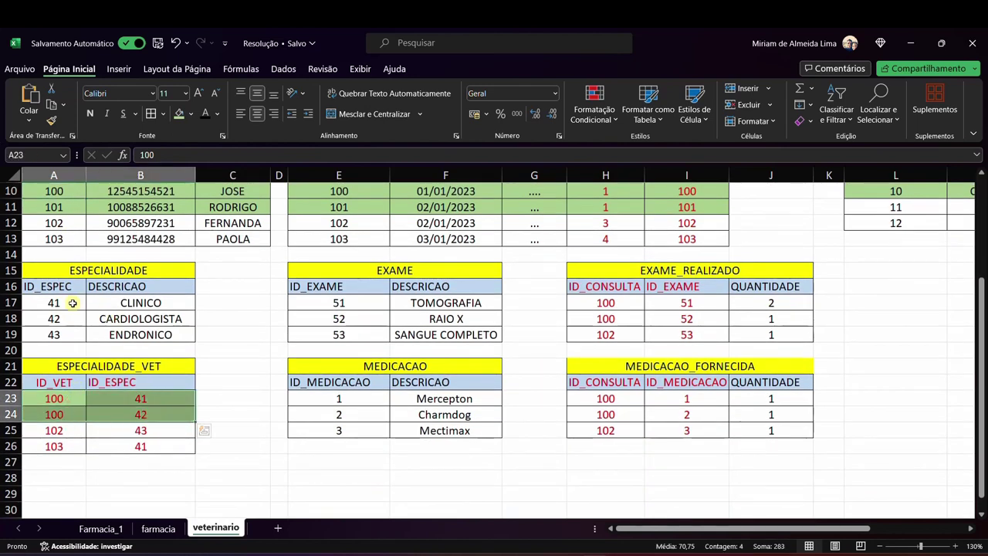
left_click_drag(71, 303, 170, 317)
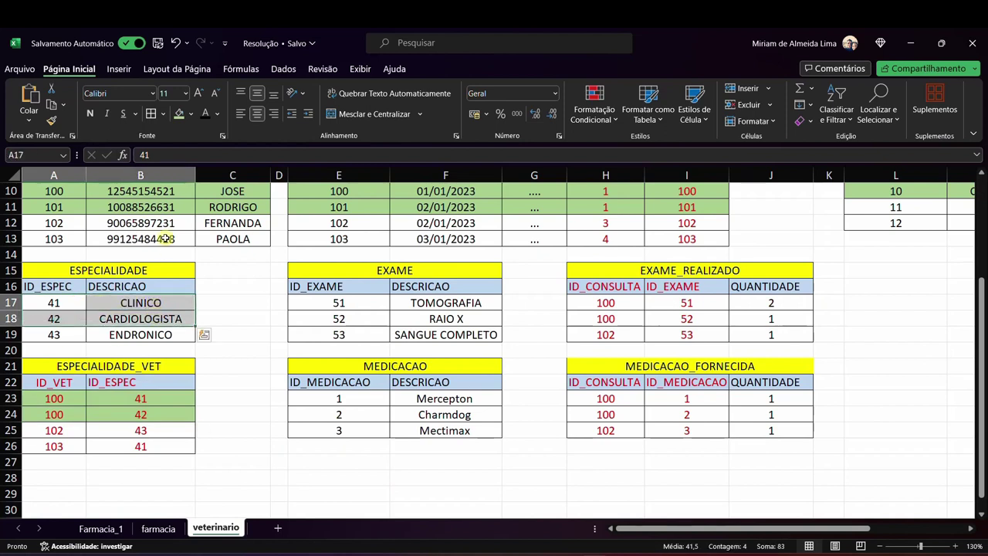
left_click(179, 114)
left_click(208, 415)
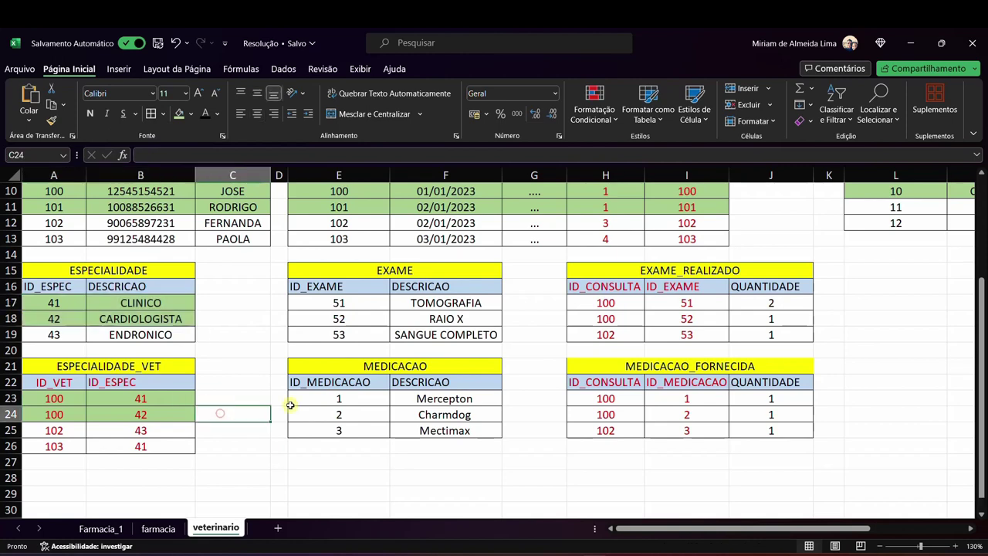
Examine the CONSULTA heading, the owner's name, Bob's record, and the EXAME_REALIZADO and MEDICACAO_FORNECIDA headings
scroll(216, 413, "up", 3)
left_click(558, 298)
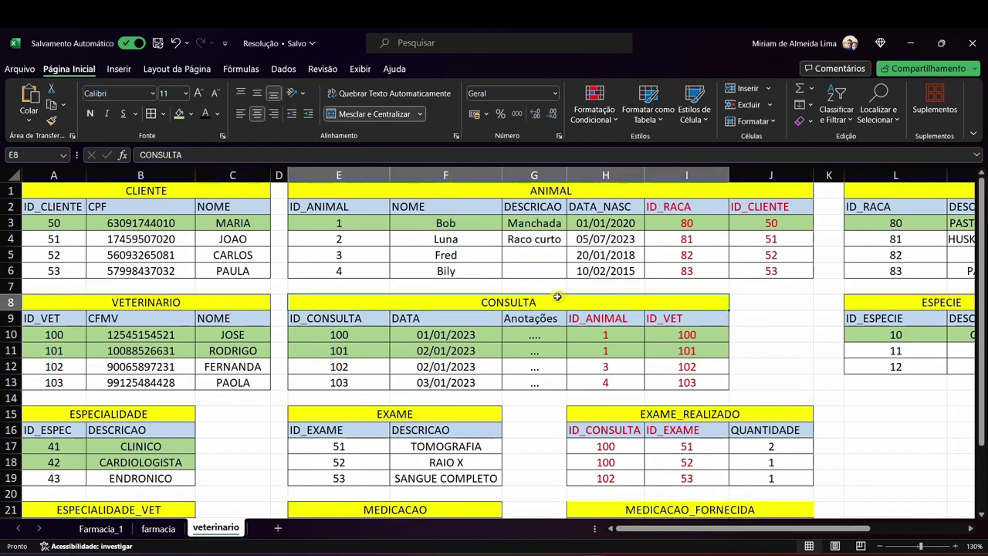
left_click(235, 223)
left_click(456, 224)
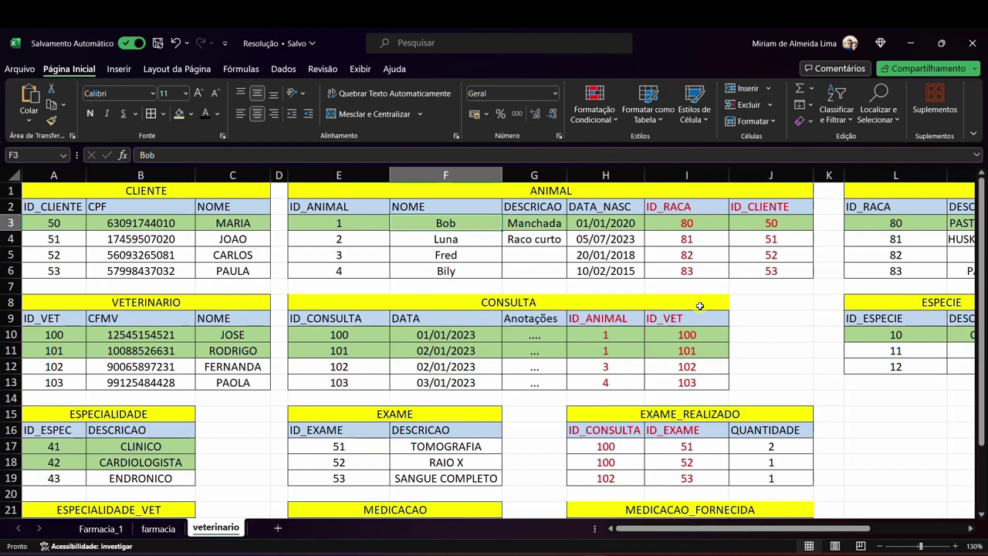
scroll(663, 301, "down", 2)
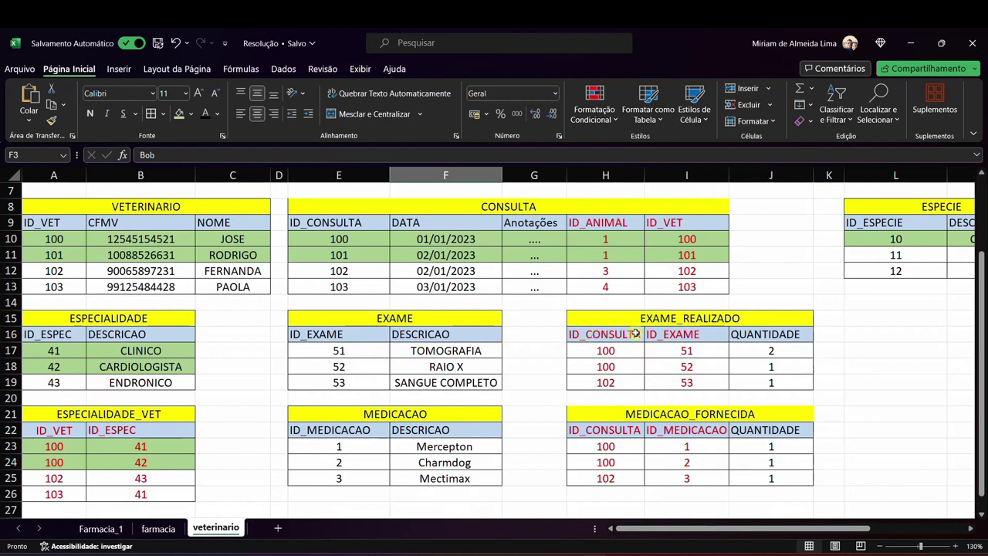
left_click(723, 318)
left_click(740, 414)
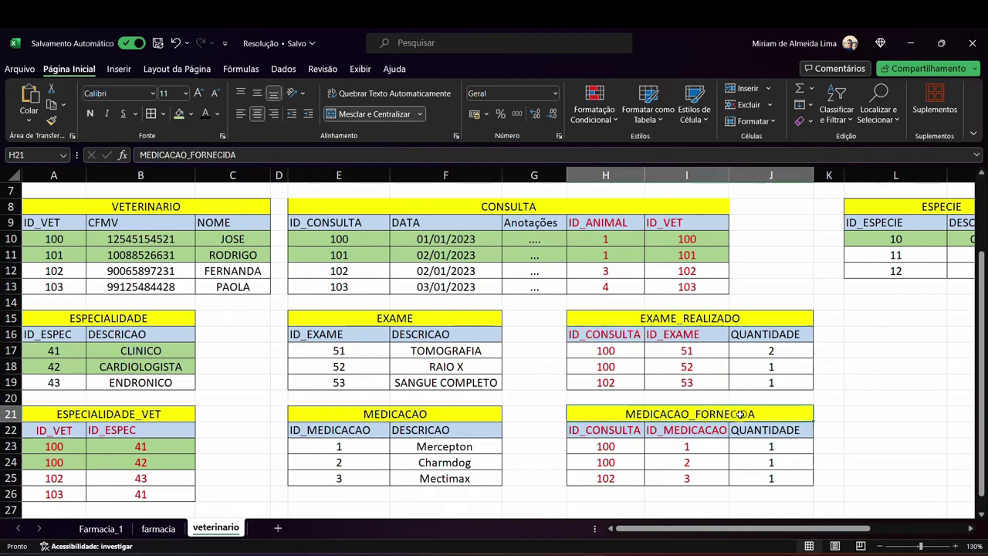
left_click(735, 319)
left_click(717, 414)
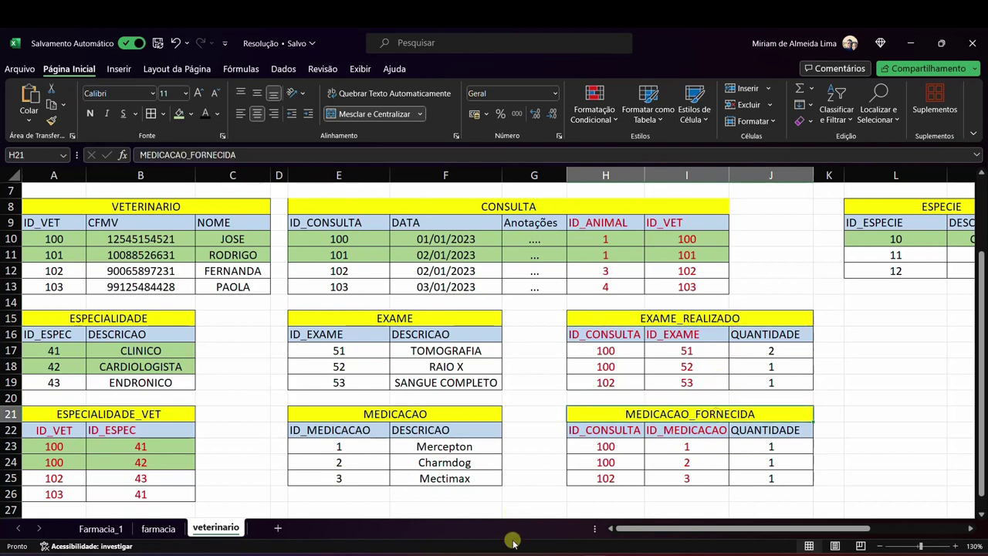
Switch to the diagram in Ferramenta de Captura and highlight the consulta–exame relationship, its two n cardinalities and exame in yellow
left_click(513, 541)
left_click_drag(633, 309, 653, 512)
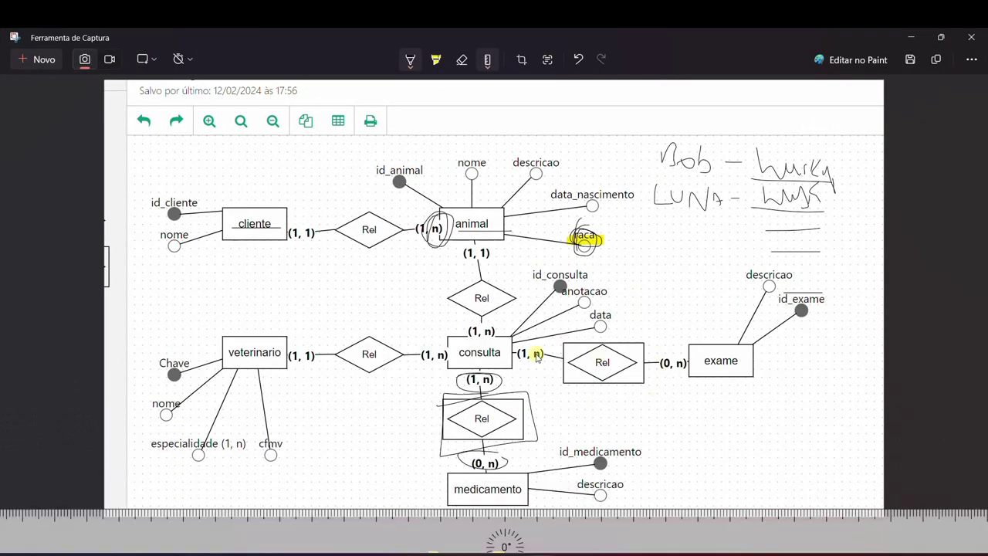
left_click(436, 59)
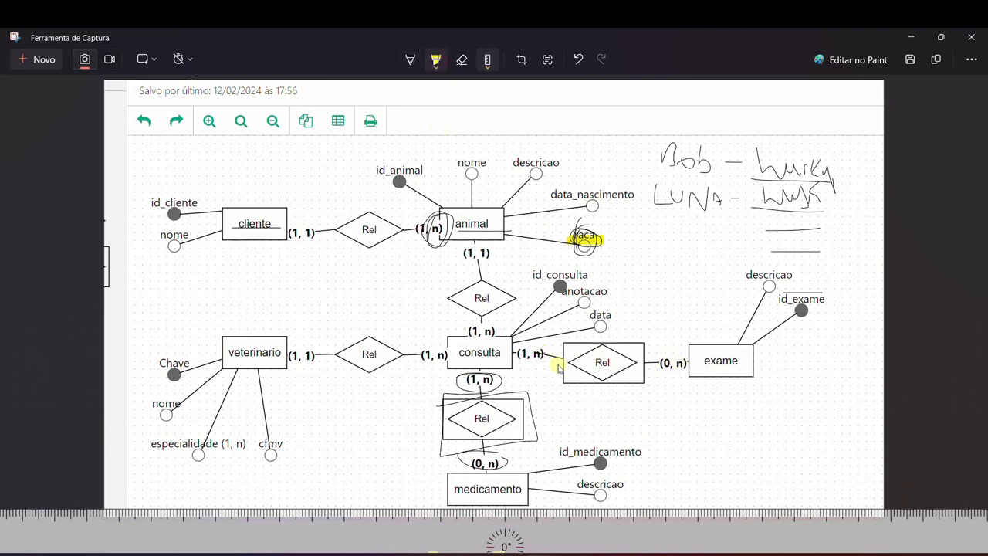
left_click_drag(522, 354, 546, 354)
mouse_move(610, 330)
left_mouse_down()
mouse_move(575, 363)
mouse_move(621, 334)
left_mouse_up()
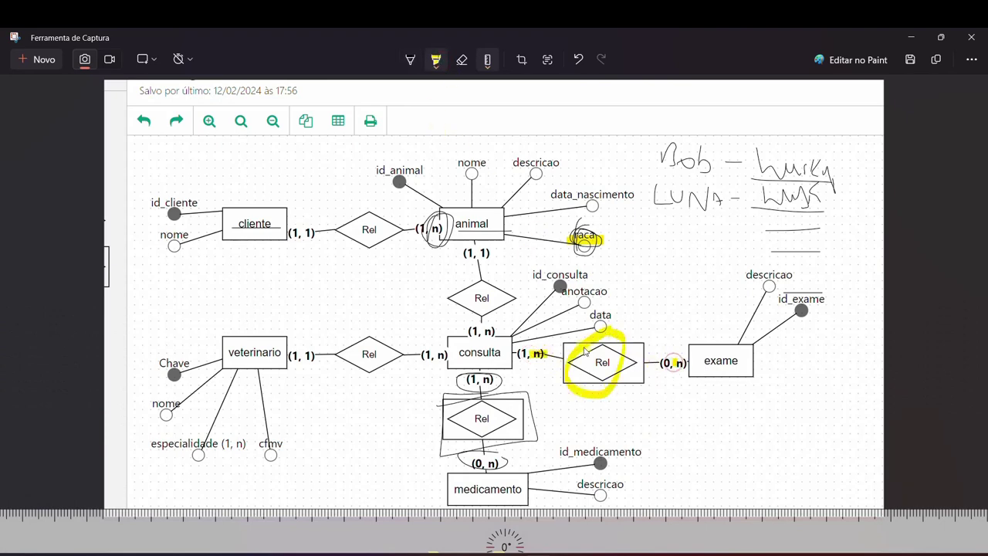
left_click_drag(711, 362, 740, 362)
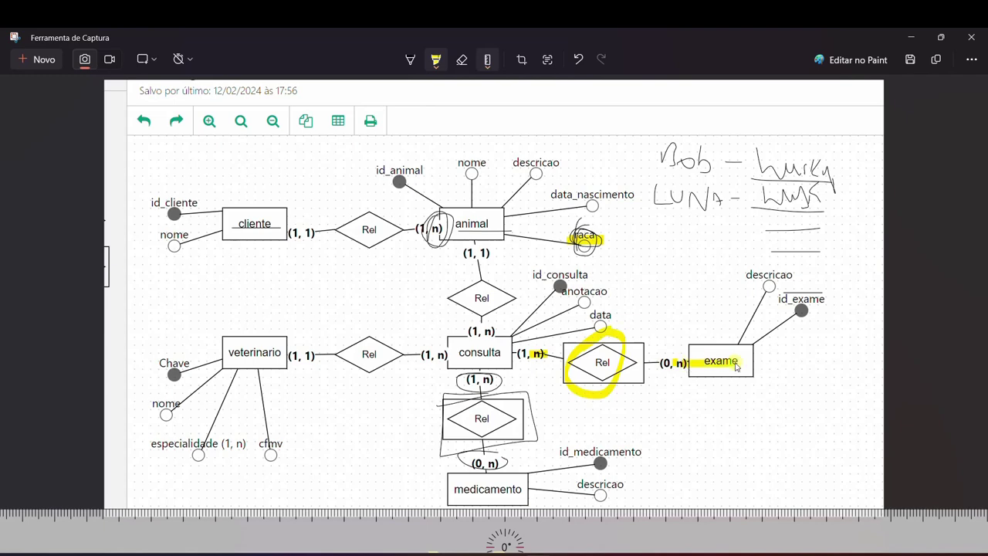
Highlight the consulta entity, both n cardinalities towards medicamento and the relationship between them in yellow
left_click_drag(461, 353, 497, 356)
left_click_drag(483, 450, 485, 459)
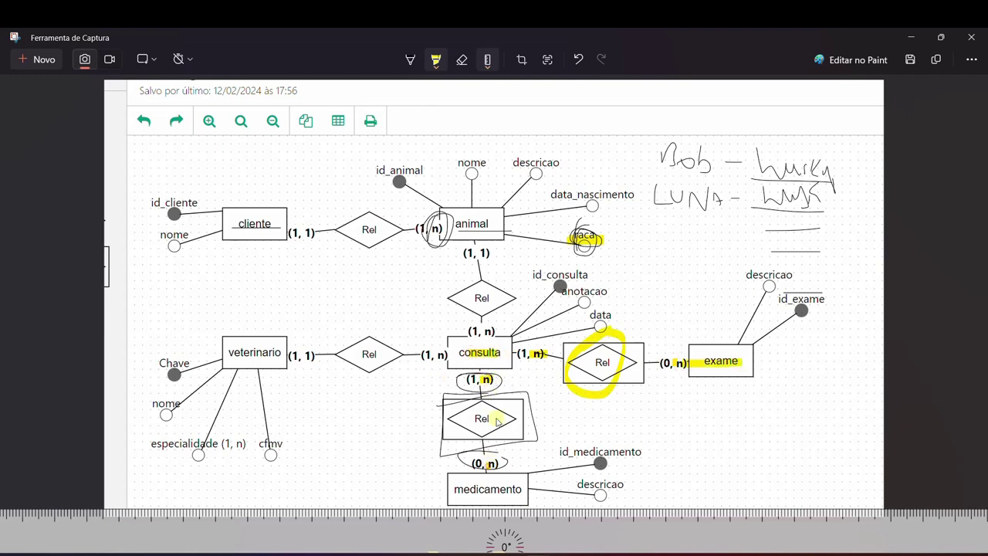
mouse_move(525, 399)
left_mouse_down()
mouse_move(448, 399)
mouse_move(489, 442)
mouse_move(474, 400)
left_mouse_up()
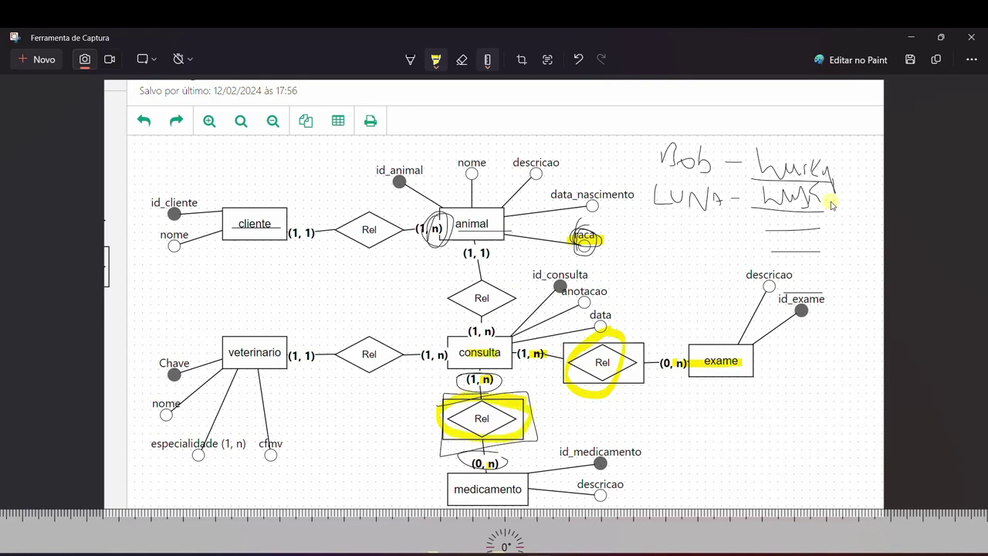
Return to the Excel workbook and examine the consultation with ID_CONSULTA 100 in the CONSULTA table
left_click(912, 38)
left_click(741, 308)
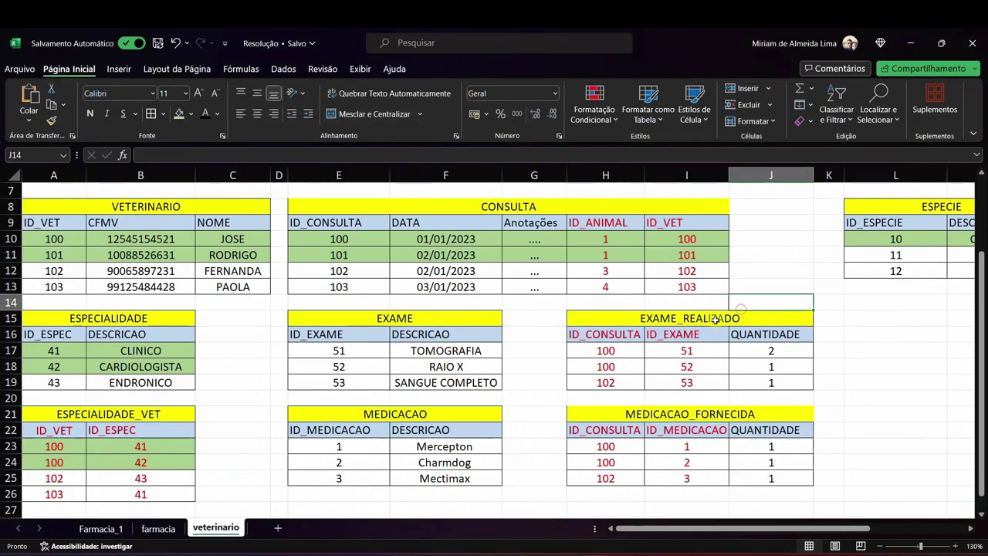
scroll(609, 331, "up", 1)
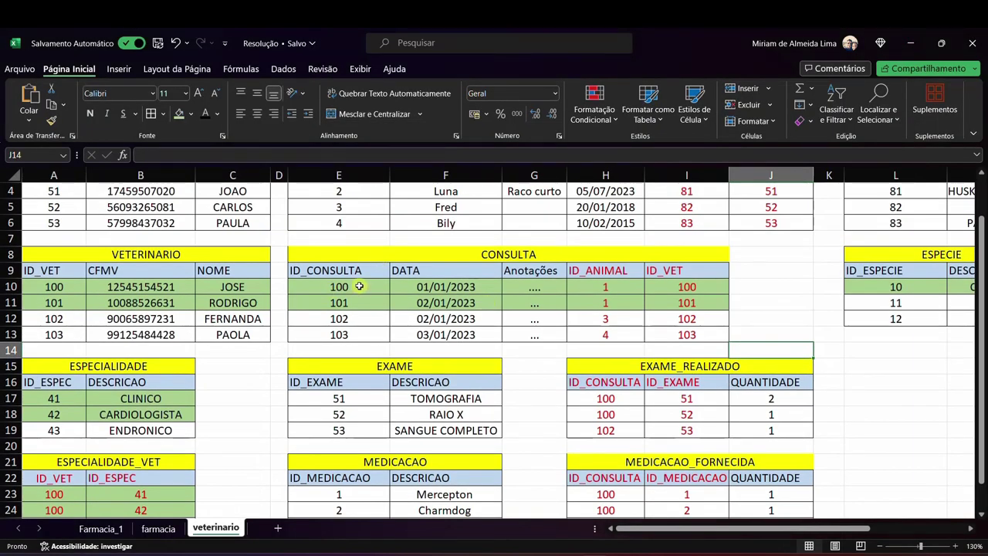
left_click(359, 286)
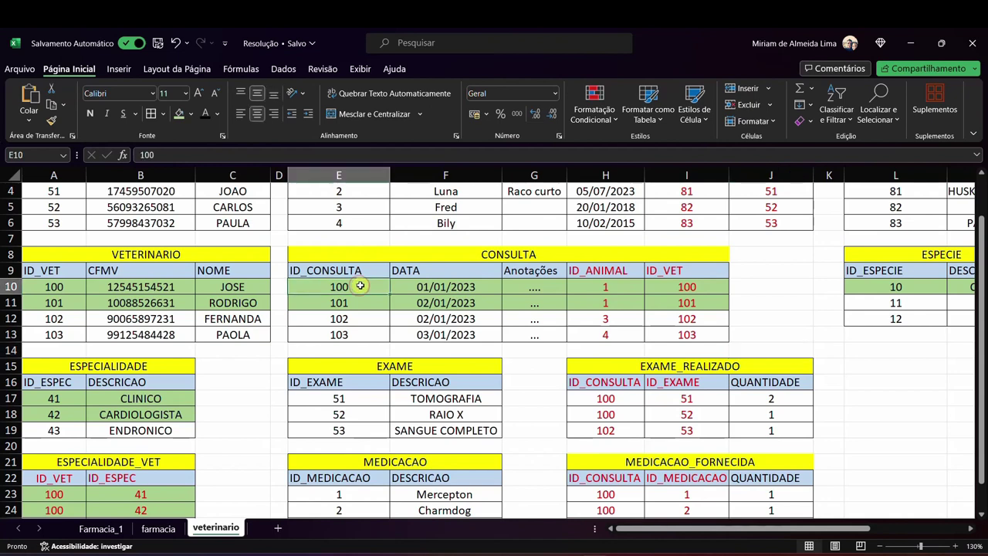
scroll(474, 259, "up", 1)
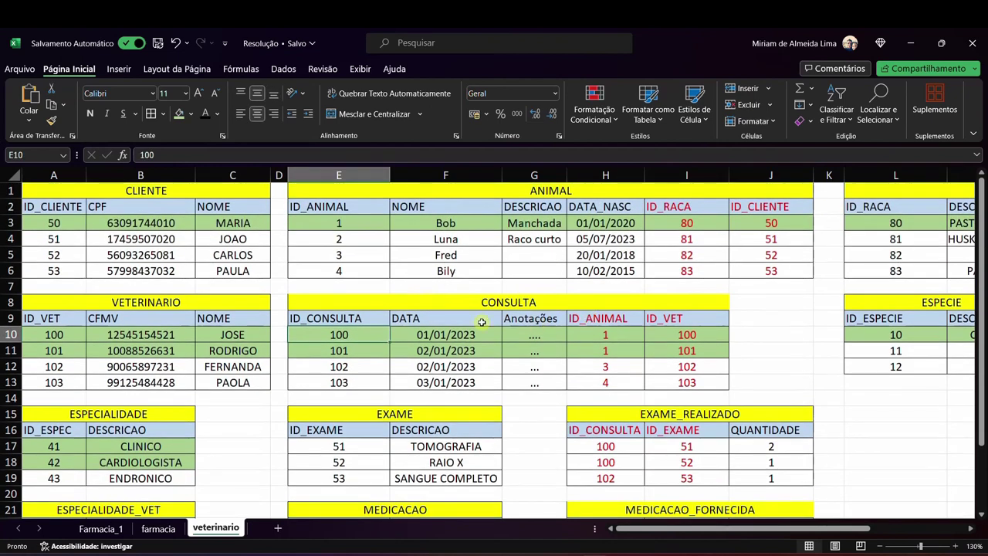
Highlight the two EXAME_REALIZADO records for ID_CONSULTA 100 in green
left_click(367, 350)
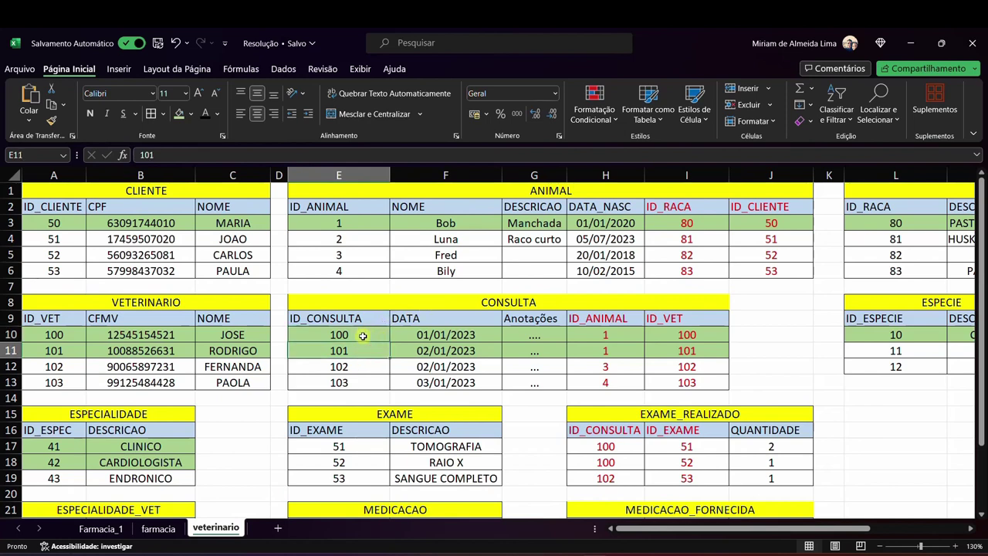
left_click(363, 335)
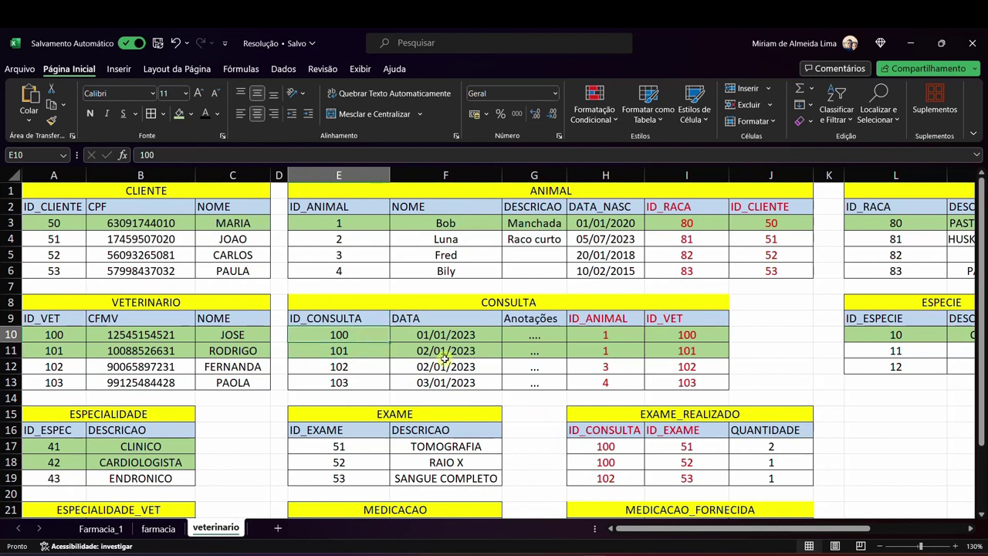
scroll(719, 389, "down", 2)
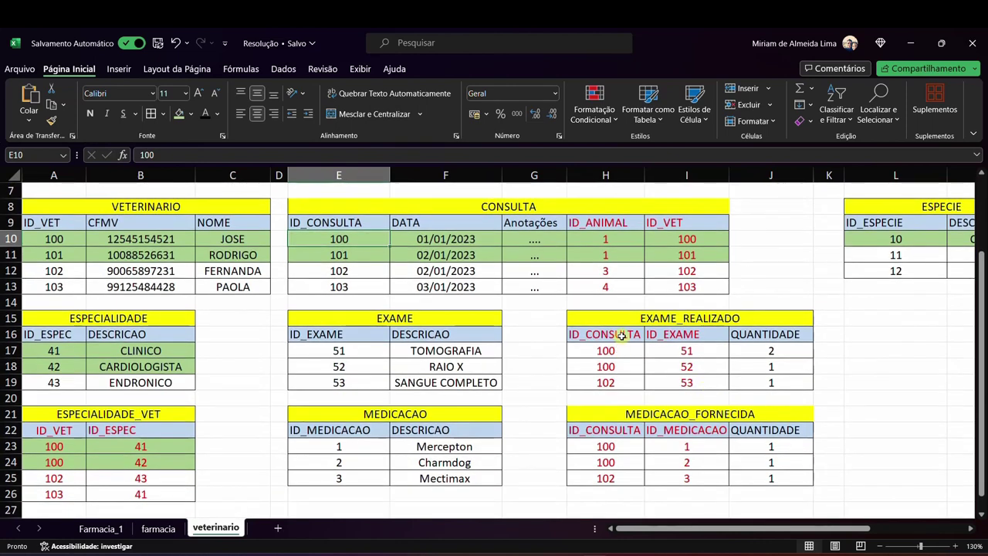
left_click_drag(622, 336, 780, 368)
left_click(626, 351)
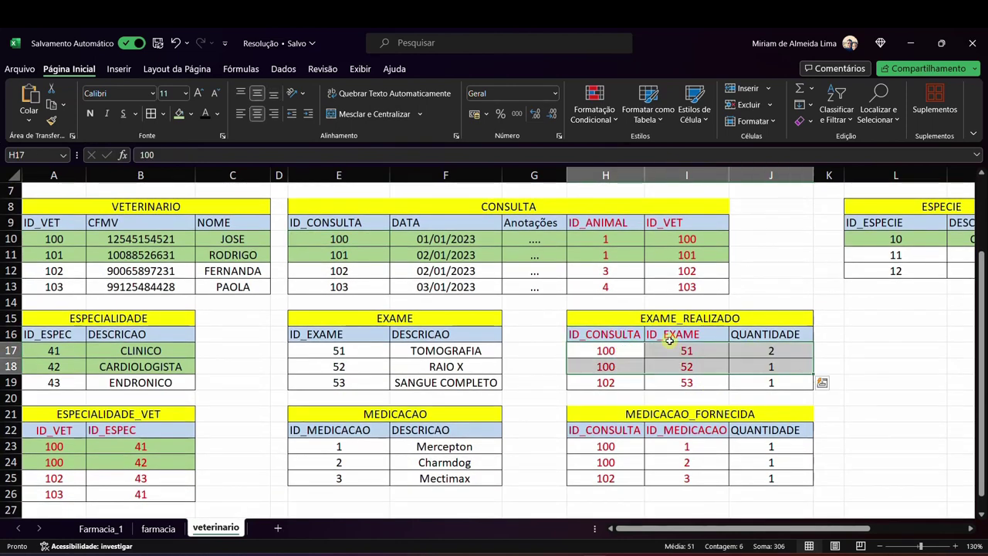
left_click(179, 115)
Match ID_EXAME 51 and 52 to the EXAME table and highlight the TOMOGRAFIA and RAIO X records in green
left_click(701, 350)
left_click(697, 363)
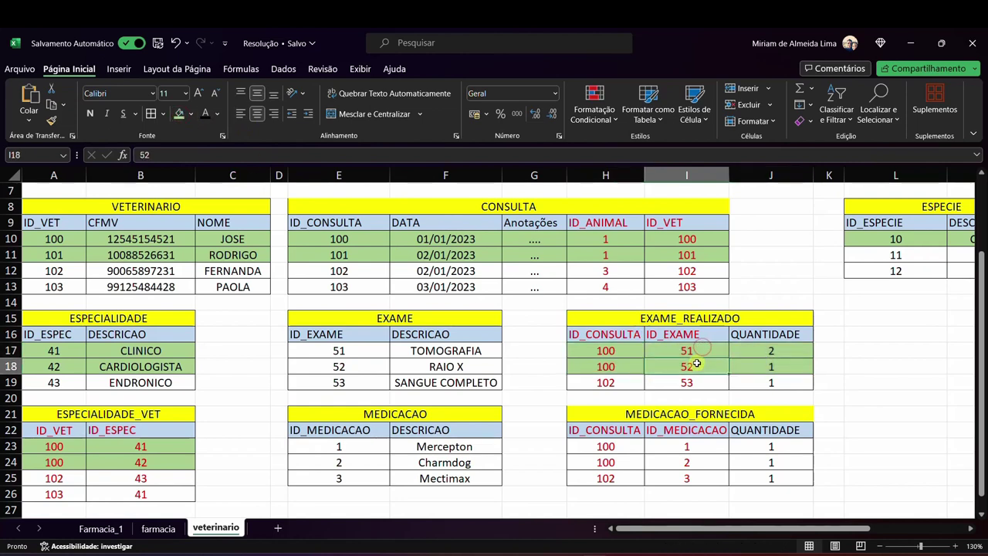
left_click_drag(337, 351, 455, 365)
left_click(179, 115)
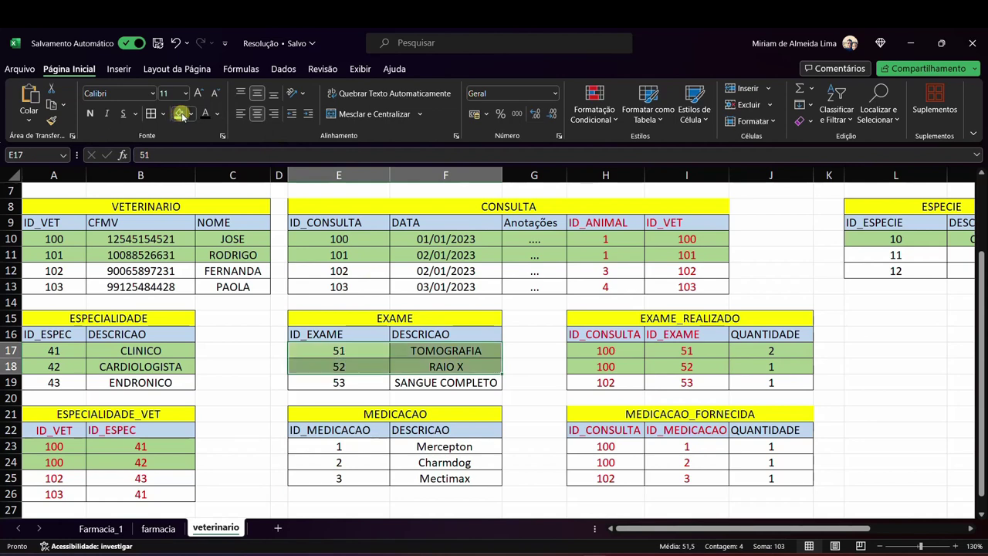
Highlight the two MEDICACAO_FORNECIDA records for ID_CONSULTA 100 in green
scroll(686, 351, "down", 1)
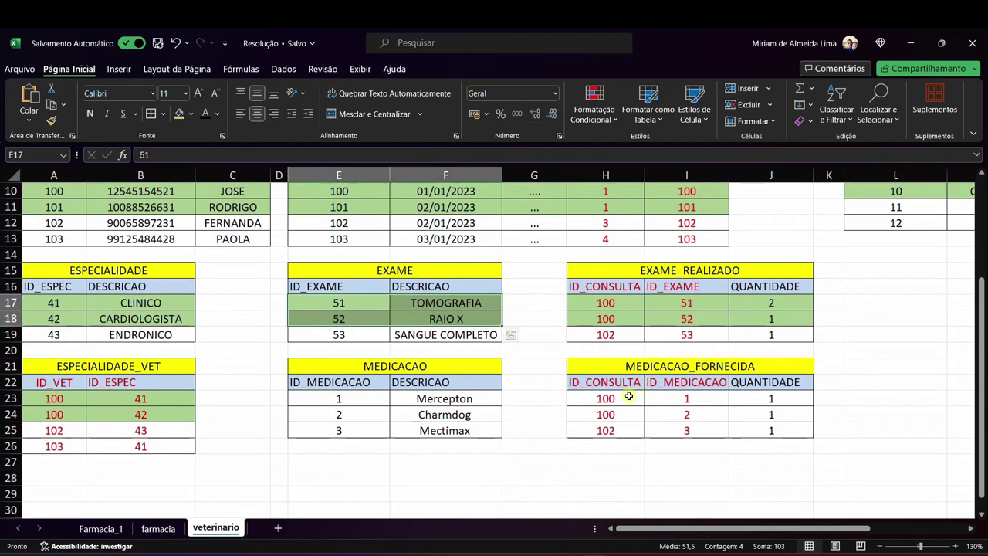
left_click(629, 397)
mouse_move(626, 398)
left_mouse_down()
mouse_move(626, 410)
mouse_move(748, 410)
left_mouse_up()
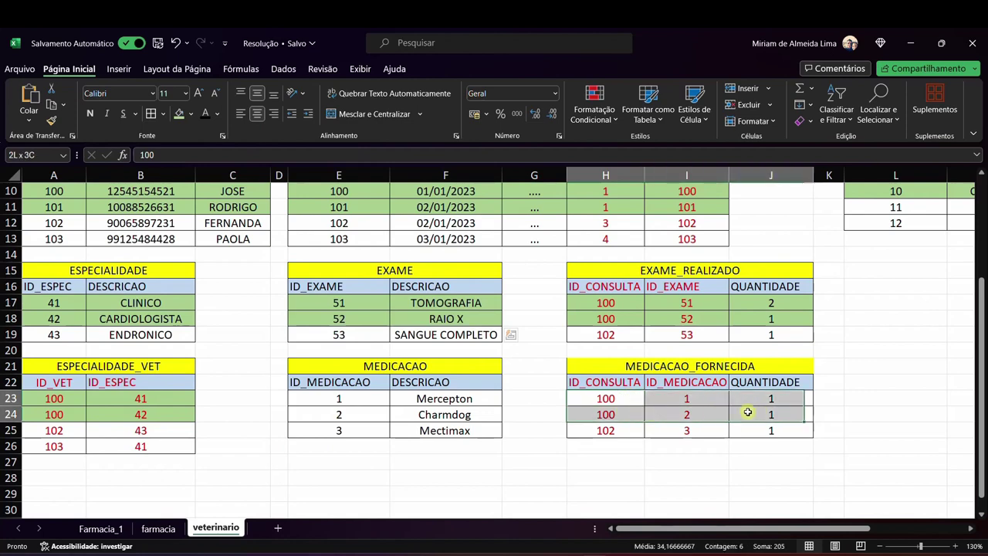
left_click(178, 113)
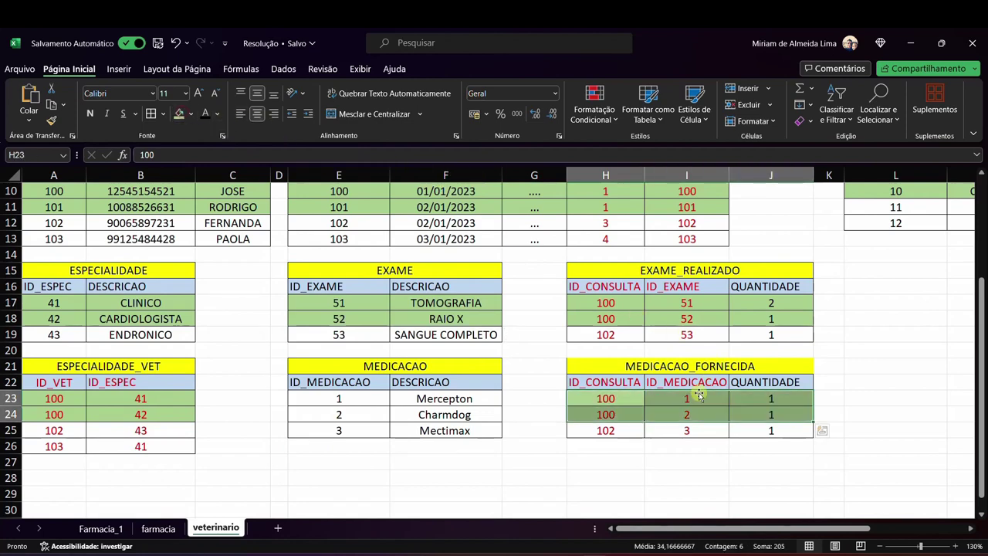
Match ID_MEDICACAO 1 and 2 to the MEDICACAO table and highlight the Mercepton and Charmdog records in green
left_click_drag(690, 397, 698, 411)
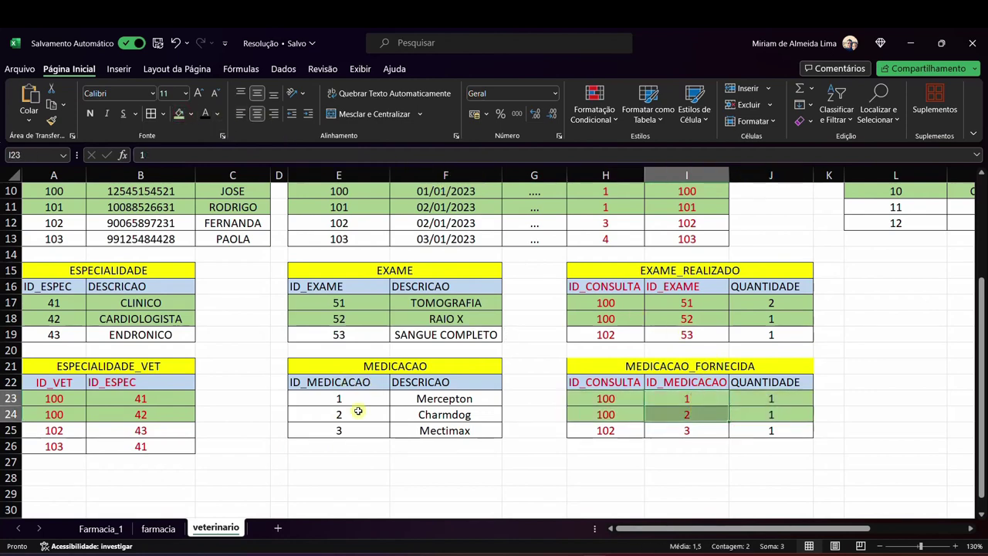
left_click_drag(343, 399, 453, 414)
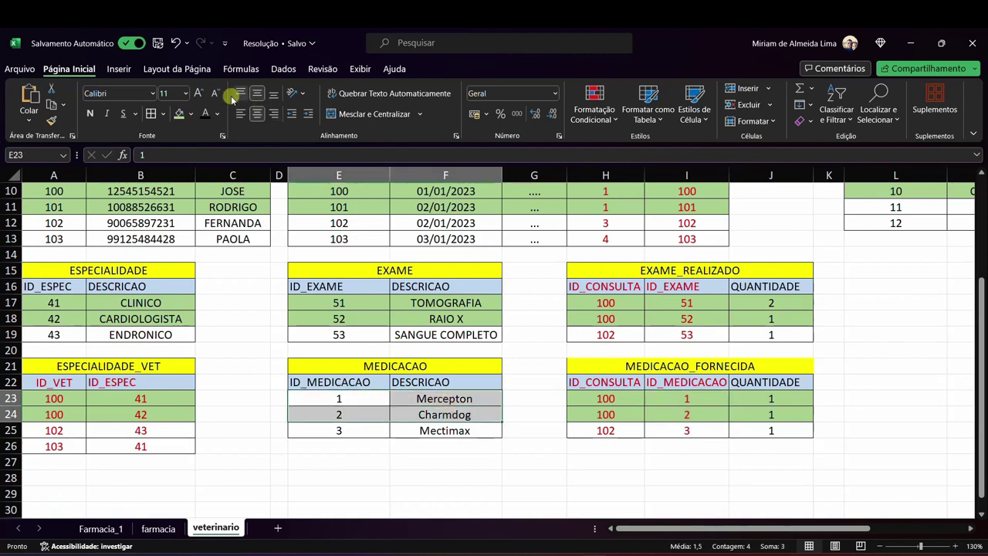
left_click(179, 114)
Review the green-highlighted records across all the veterinary tables
scroll(629, 401, "up", 3)
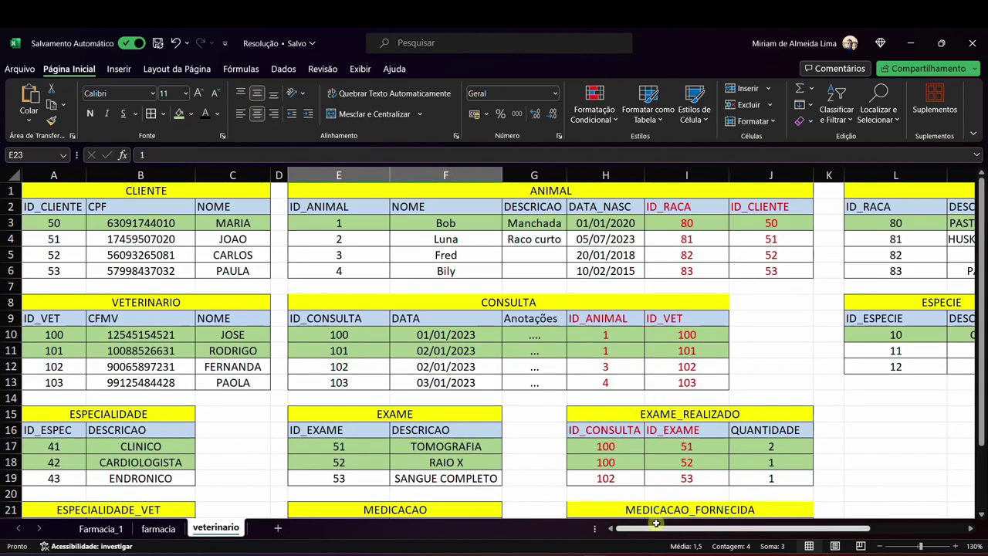
left_click_drag(656, 523, 774, 531)
left_click_drag(654, 532, 652, 530)
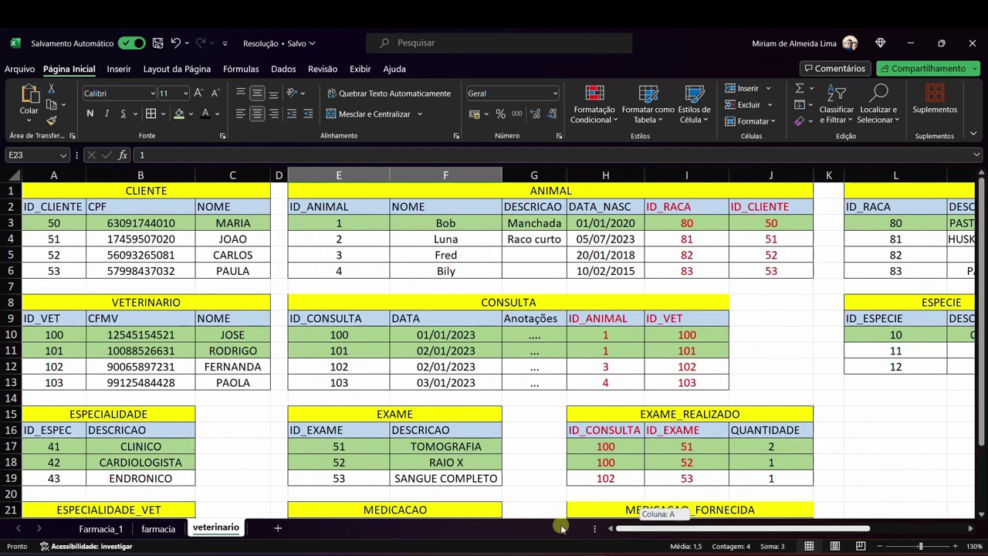
scroll(640, 410, "down", 4)
scroll(640, 411, "up", 2)
scroll(640, 410, "up", 2)
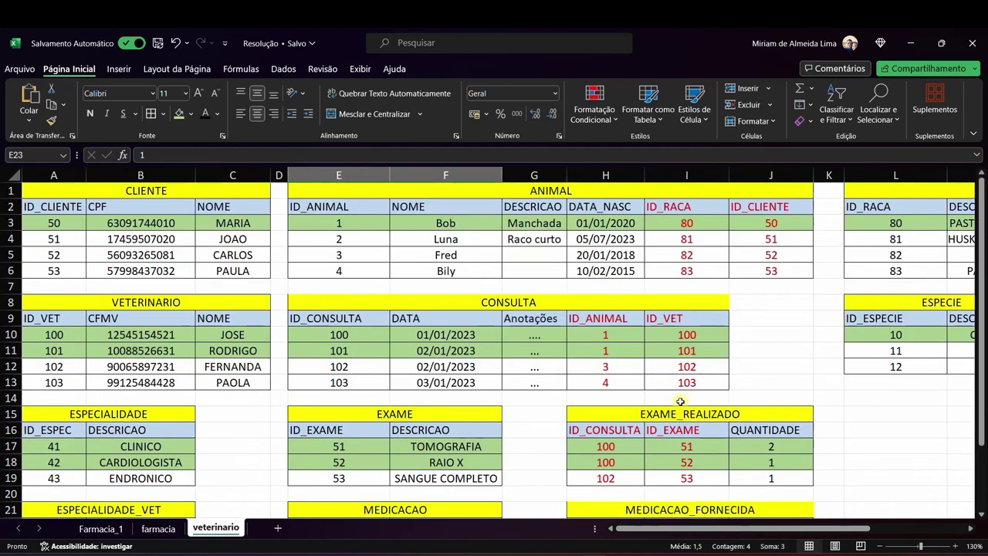
left_click(878, 378)
left_click(881, 397)
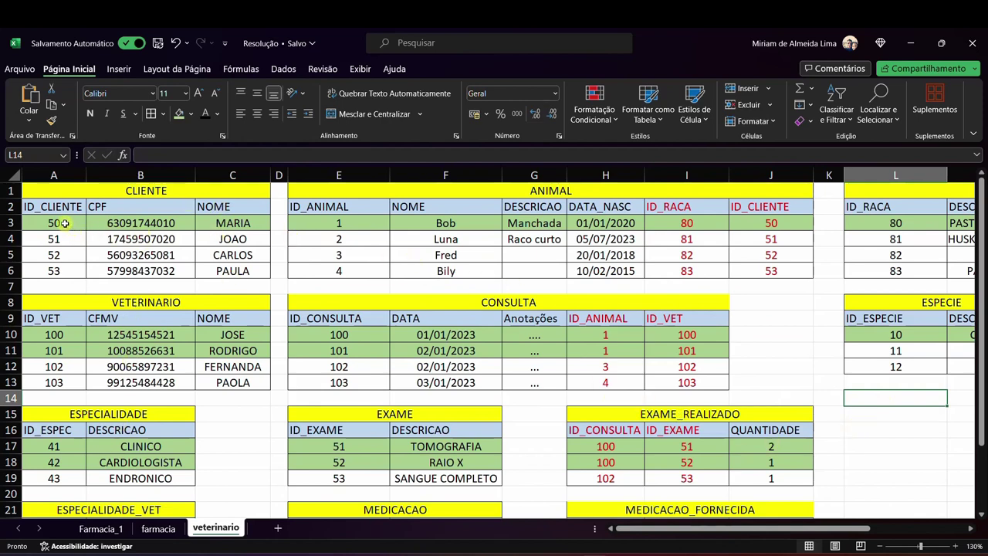
Examine the primary key columns ID_CLIENTE, ID_ANIMAL and ID_CONSULTA in their tables
left_click_drag(58, 224, 58, 270)
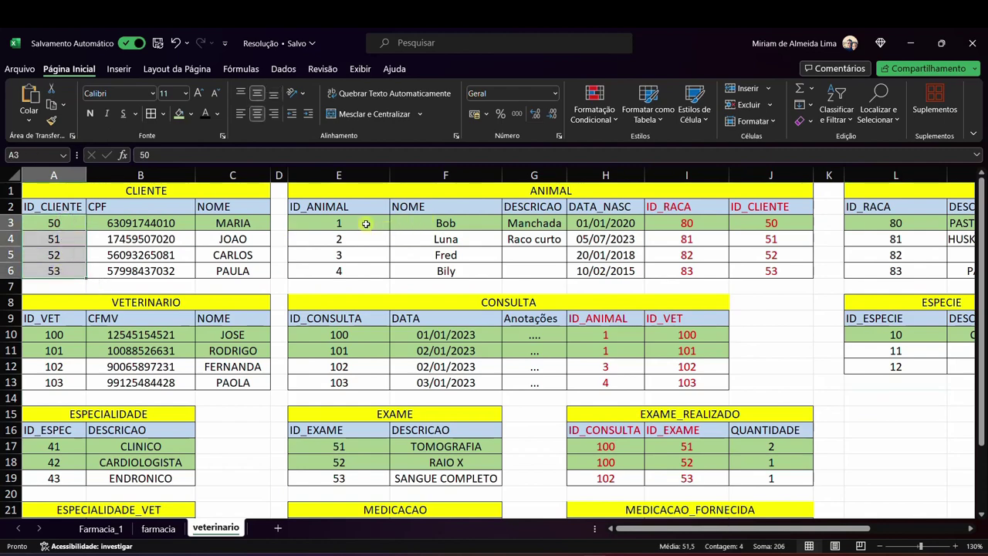
left_click_drag(364, 222, 364, 276)
left_click_drag(353, 319, 359, 378)
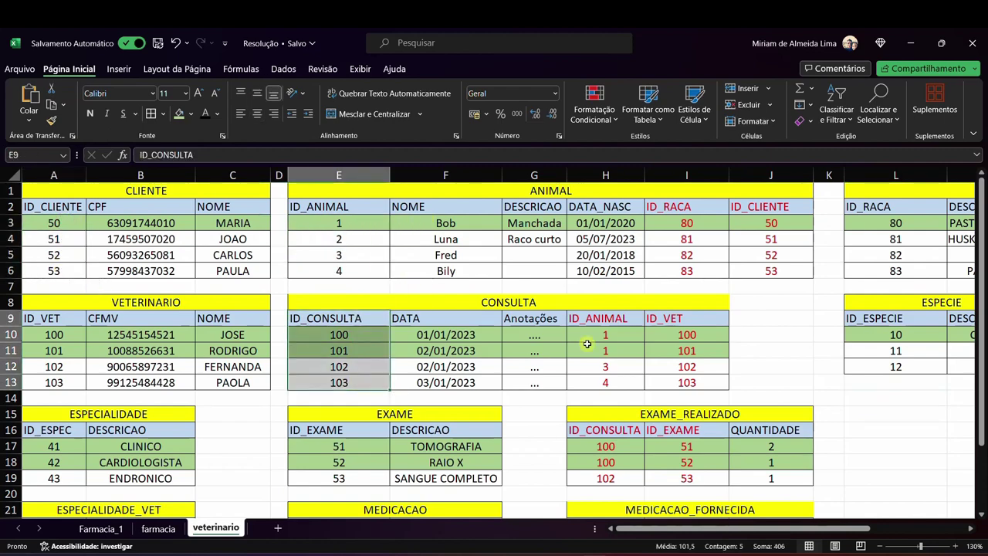
scroll(585, 337, "down", 3)
left_click(557, 248)
scroll(494, 255, "up", 2)
scroll(471, 260, "up", 1)
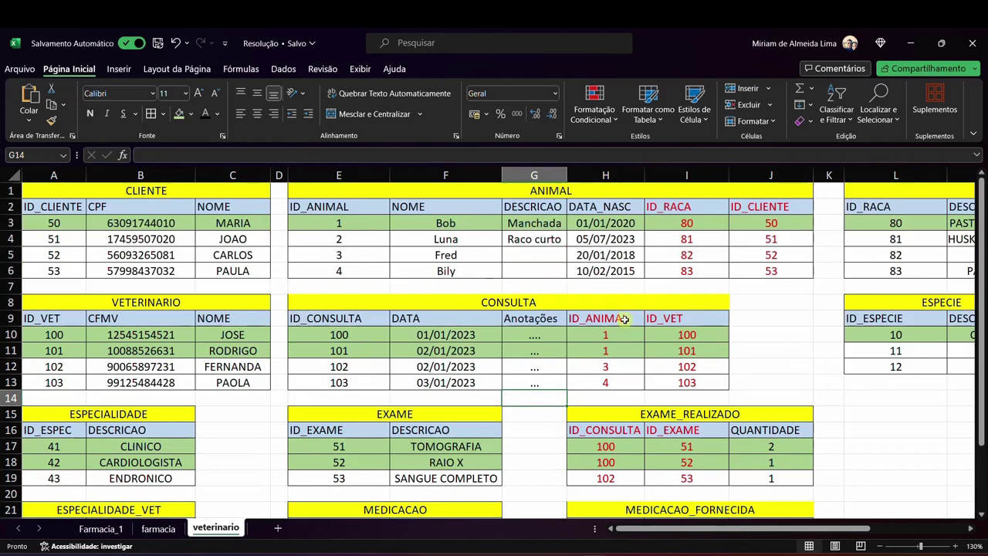
Examine the CONSULTA table and how ID_CONSULTA 100 is referenced by the highlighted MEDICACAO_FORNECIDA records
left_click(575, 298)
left_click_drag(574, 298, 583, 382)
scroll(583, 382, "down", 2)
left_click_drag(681, 415, 688, 478)
left_click_drag(615, 449, 777, 459)
scroll(463, 324, "up", 2)
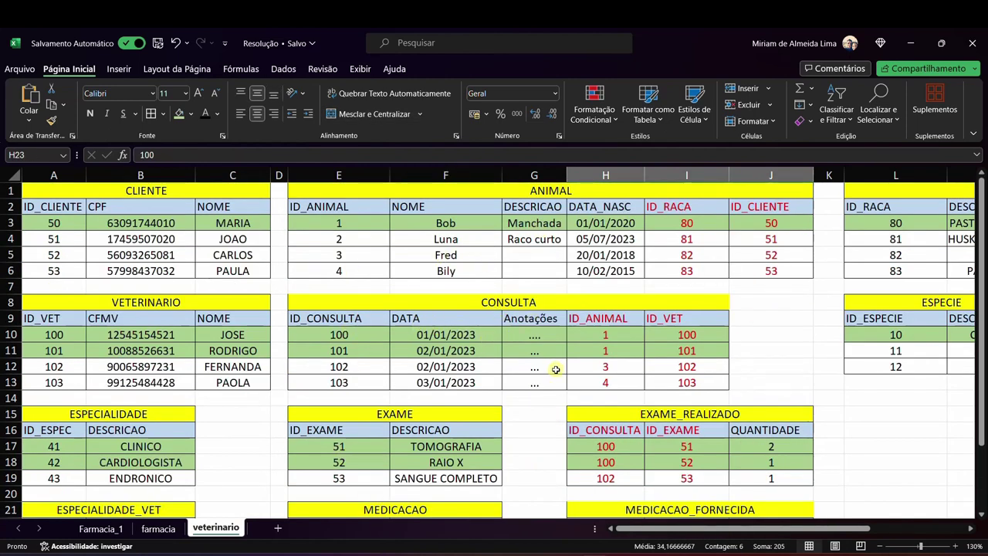
left_click(371, 330)
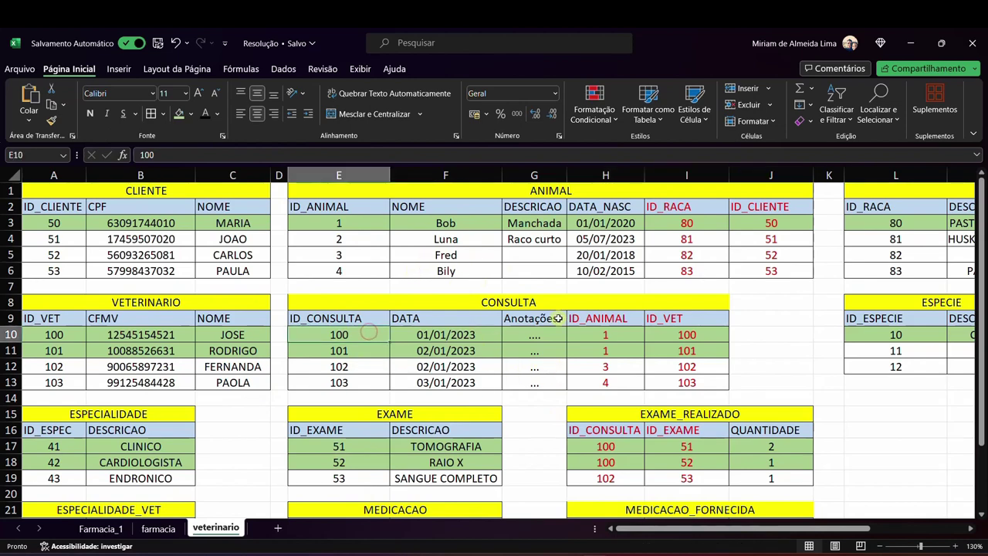
scroll(556, 338, "down", 3)
scroll(640, 404, "up", 3)
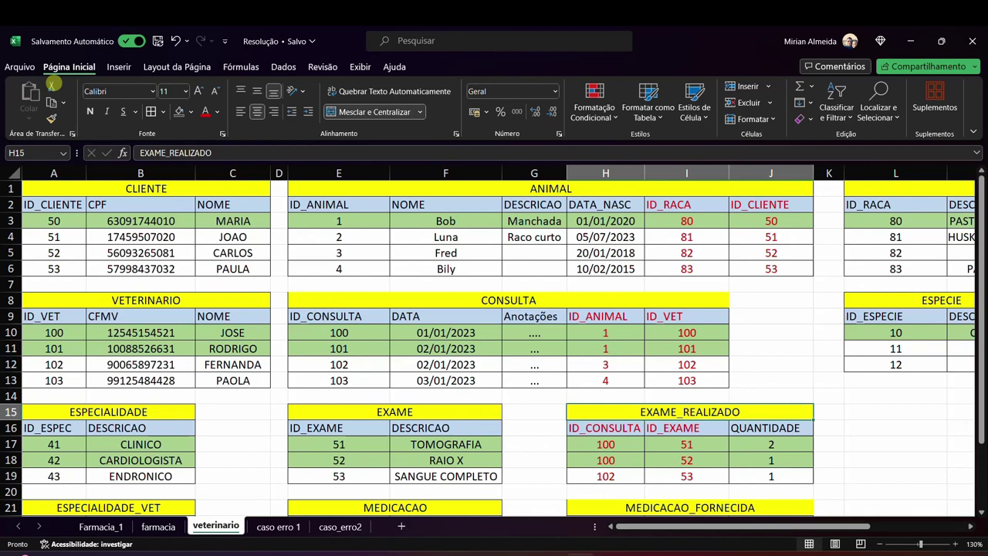
Look over the farmacia and veterinario sheets, and open the caso erro 1 sheet
left_click(159, 526)
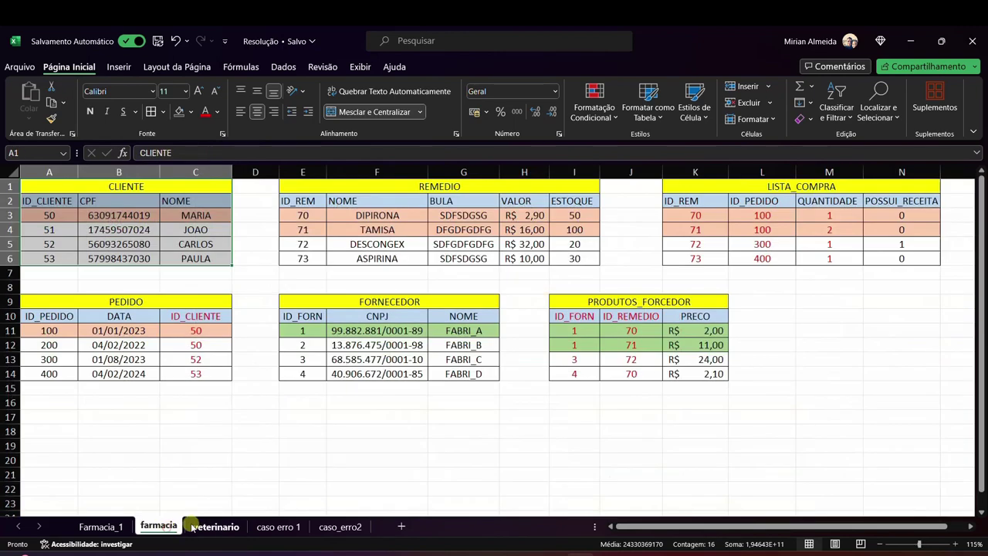
left_click(216, 526)
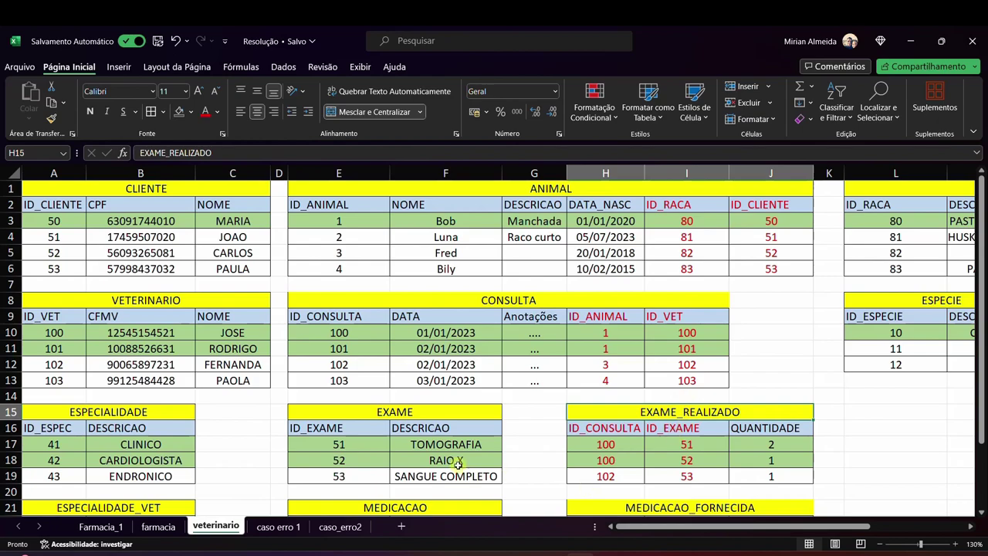
left_click(324, 528)
left_click(298, 528)
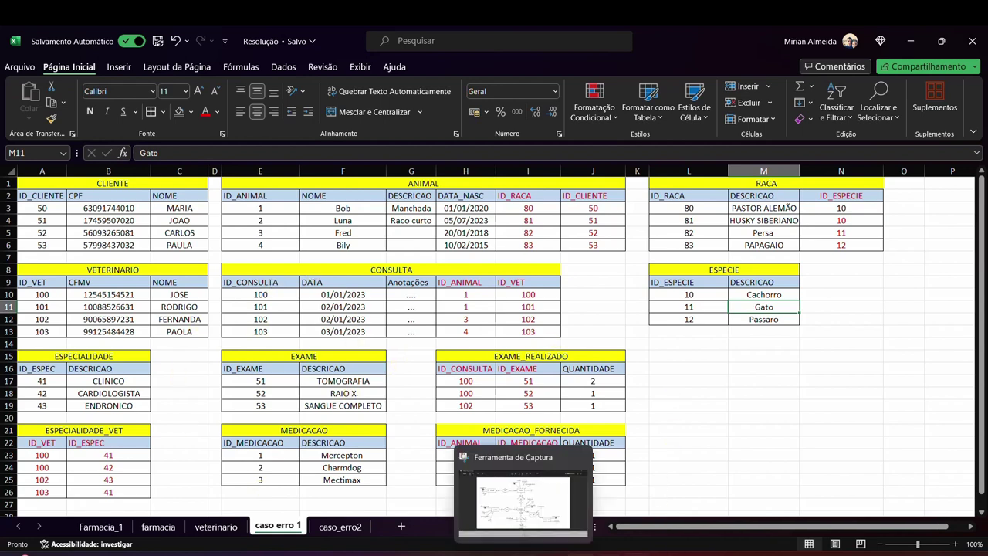
Switch to BRMW in the browser, leave the open model without saving, and reopen the sistema_veterinario model with the properties area collapsed
mouse_move(664, 554)
left_click(553, 555)
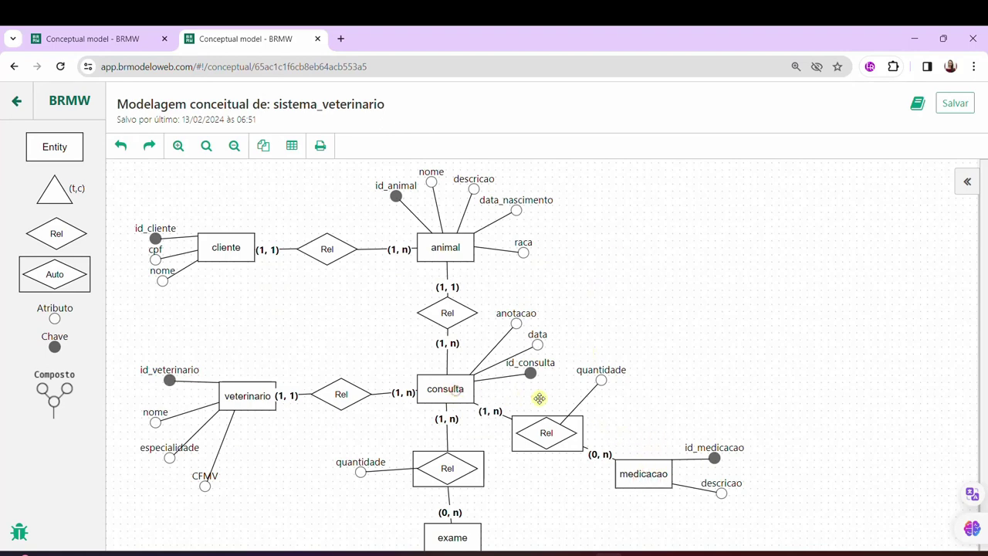
left_click(16, 100)
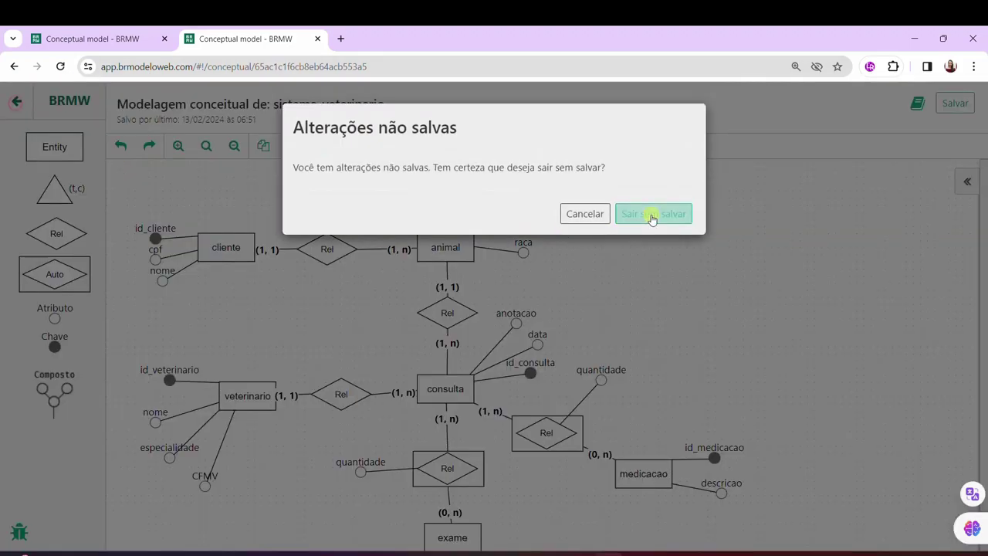
left_click(652, 214)
scroll(266, 359, "down", 2)
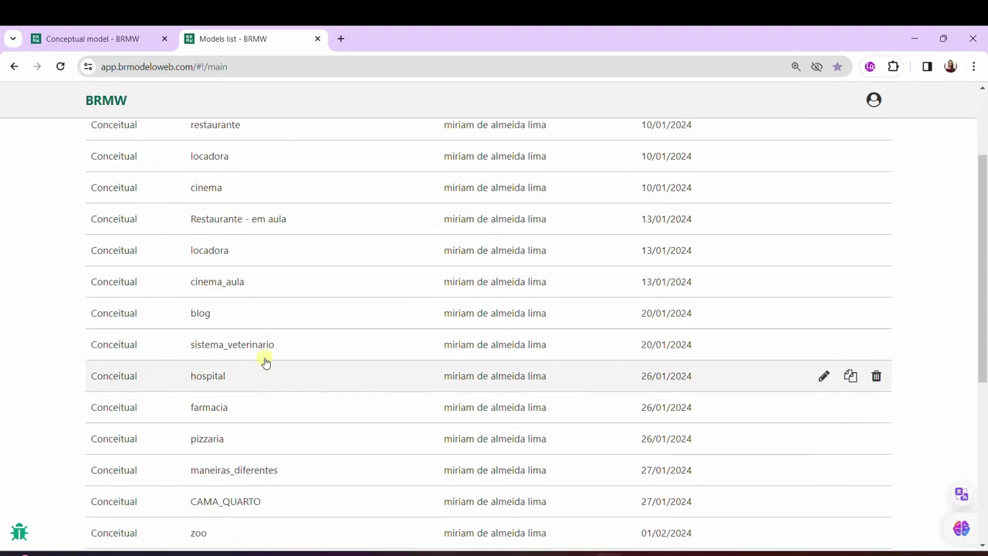
left_click(260, 347)
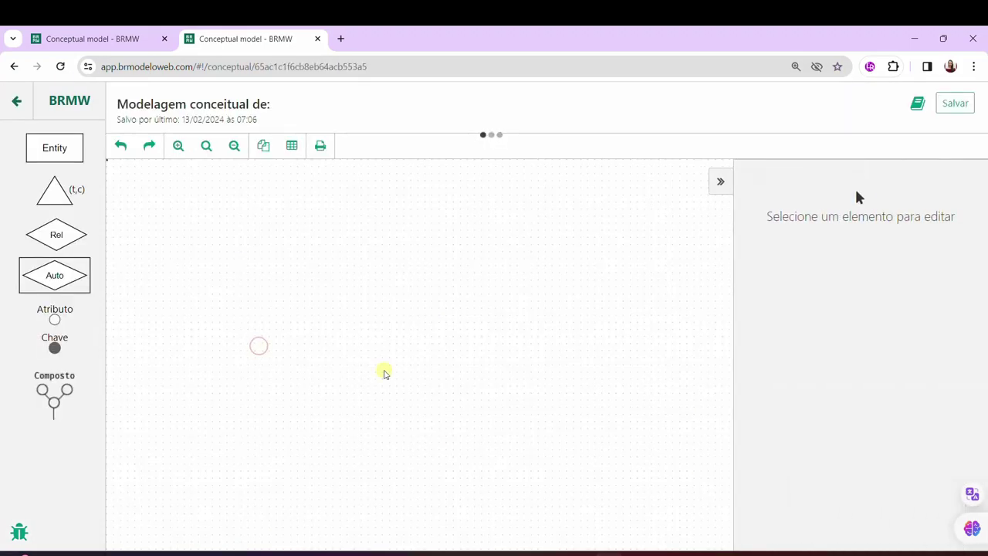
left_click(721, 185)
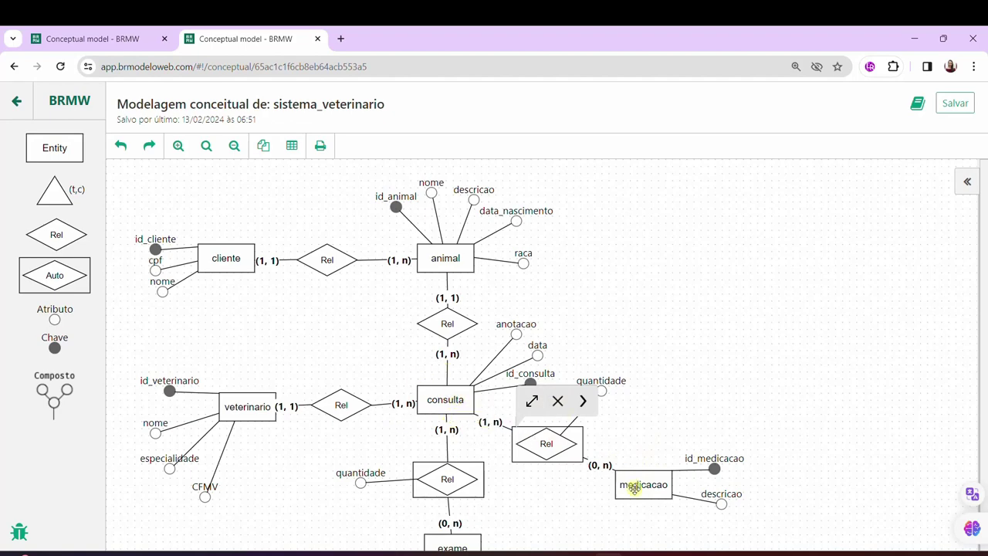
Delete the consulta–medicacao relationship and its quantidade attribute, and move medicacao with id_medicacao and descricao up beside animal
left_click(557, 401)
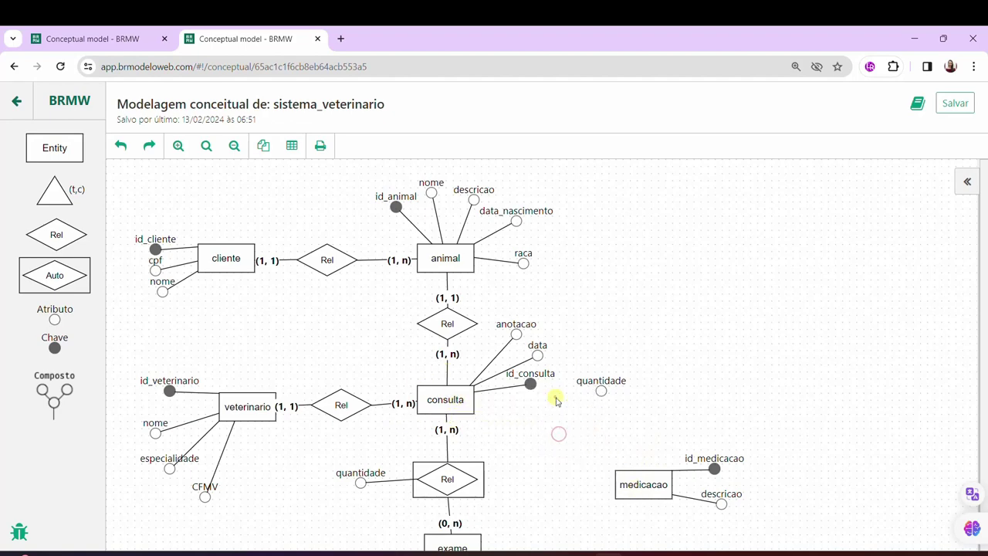
left_click(592, 346)
left_click_drag(640, 486, 661, 309)
left_click_drag(731, 458, 738, 331)
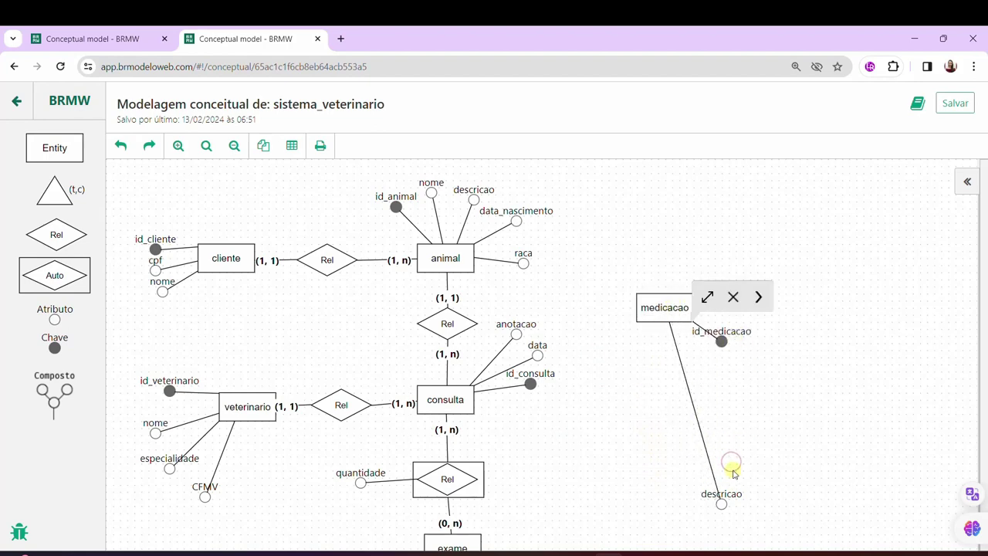
left_click_drag(719, 500, 707, 387)
Connect medicacao to animal through a new relationship
left_click(672, 307)
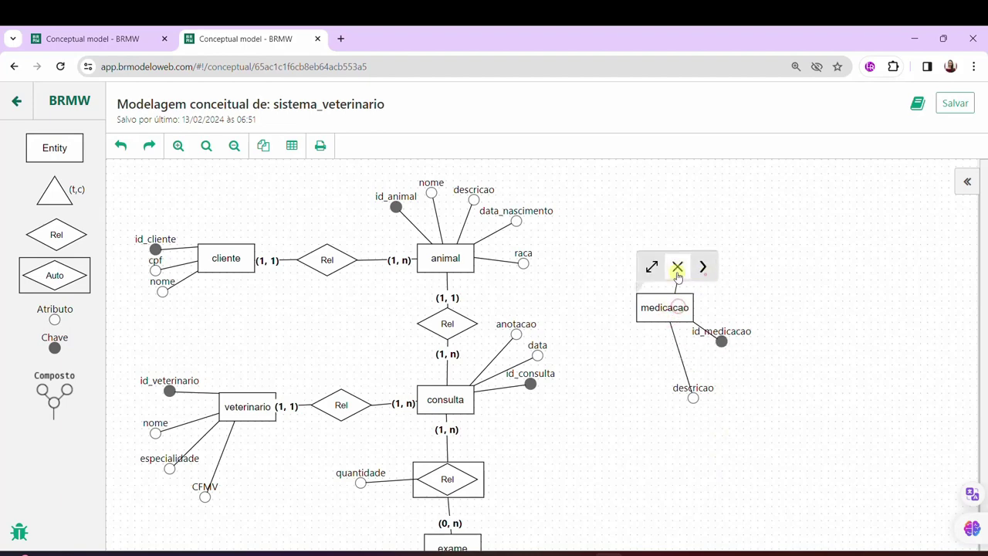
left_click_drag(703, 267, 450, 259)
Reposition the data_nascimento, descricao and raca attributes above the new relationship, and shift the relationship and medicacao slightly closer to animal
left_click_drag(525, 254, 548, 175)
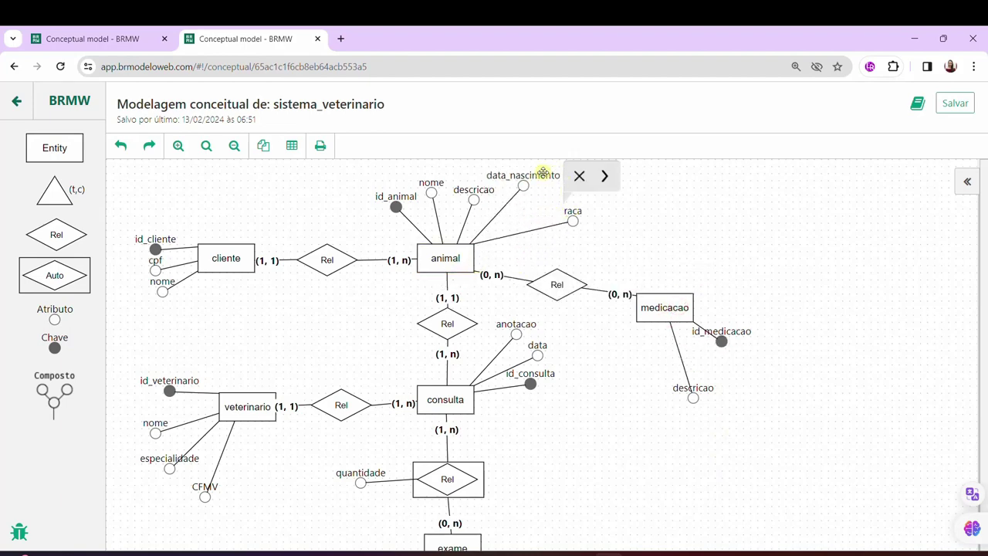
left_click_drag(479, 193, 472, 193)
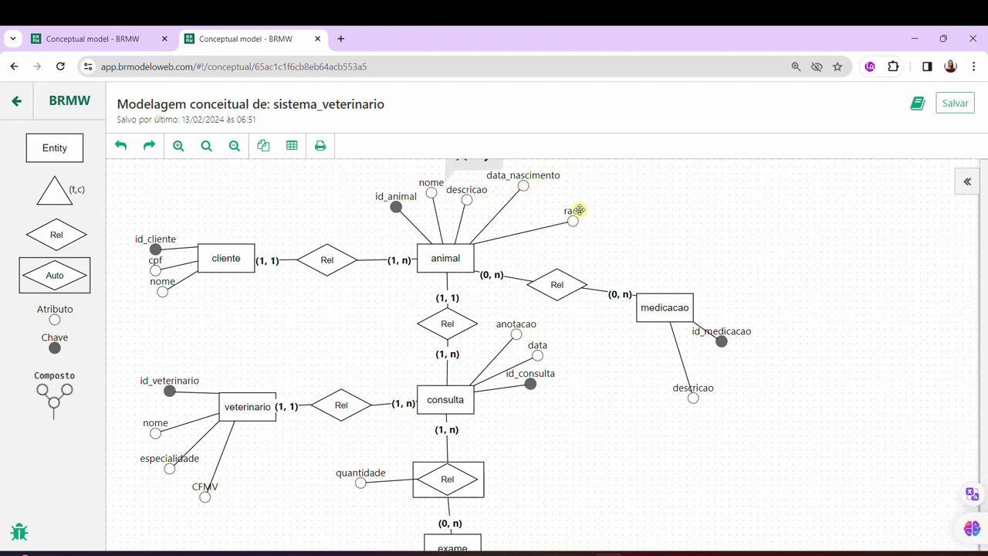
left_click_drag(580, 210, 543, 204)
left_click_drag(558, 282, 554, 280)
left_click_drag(632, 308, 618, 293)
left_click(446, 261)
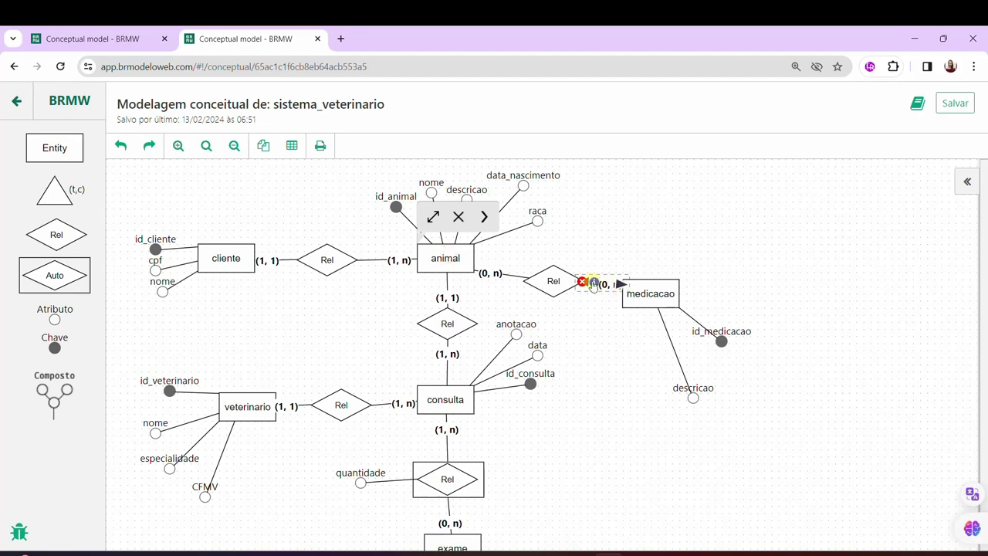
Set the animal–medicacao relationship's cardinalities to (0, n) on the medicacao side and (1, n) on the animal side
left_click(595, 283)
left_click(967, 182)
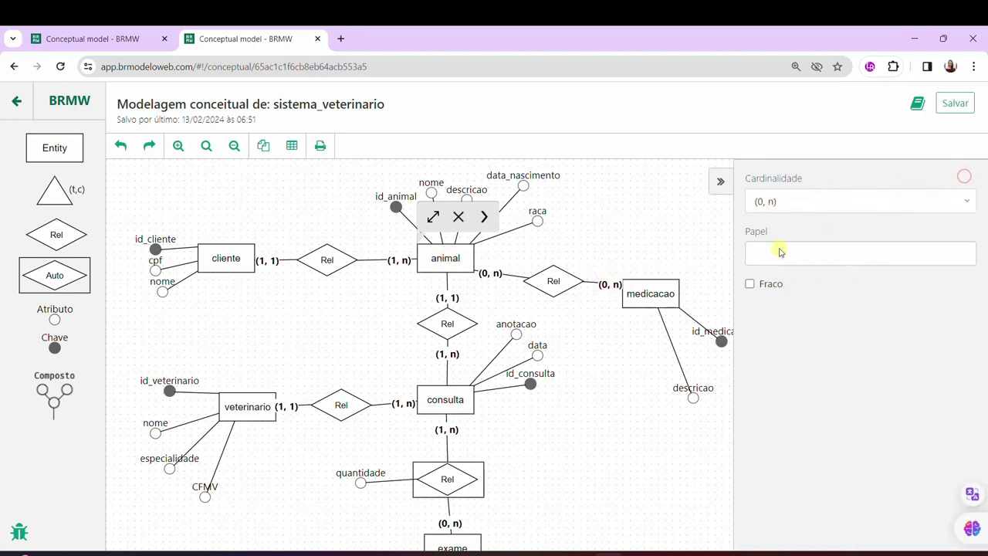
left_click(803, 202)
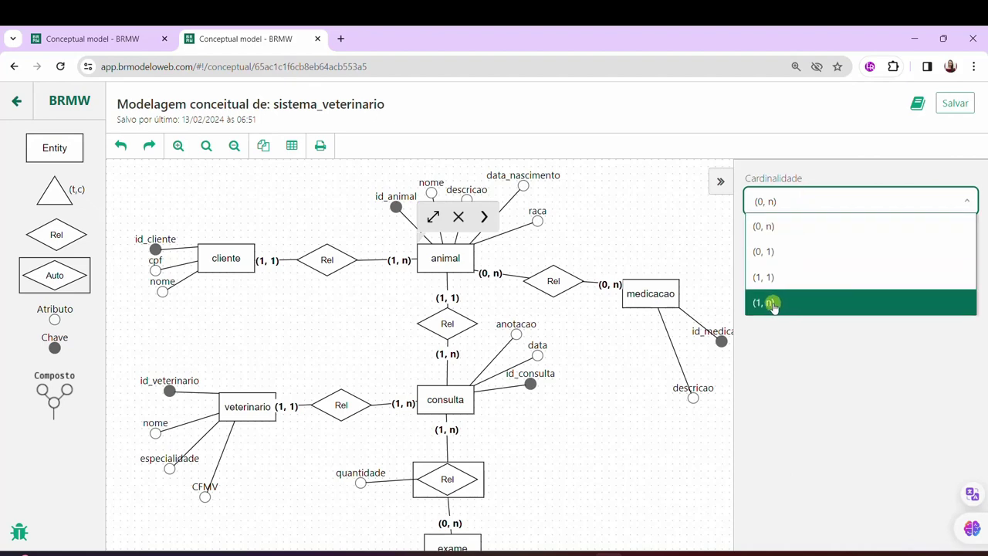
left_click(788, 226)
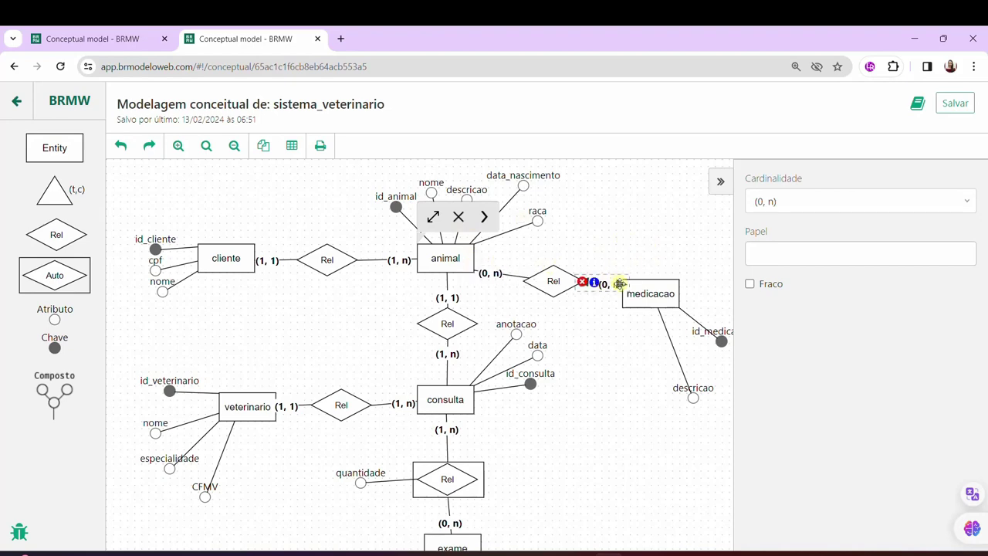
left_click(640, 294)
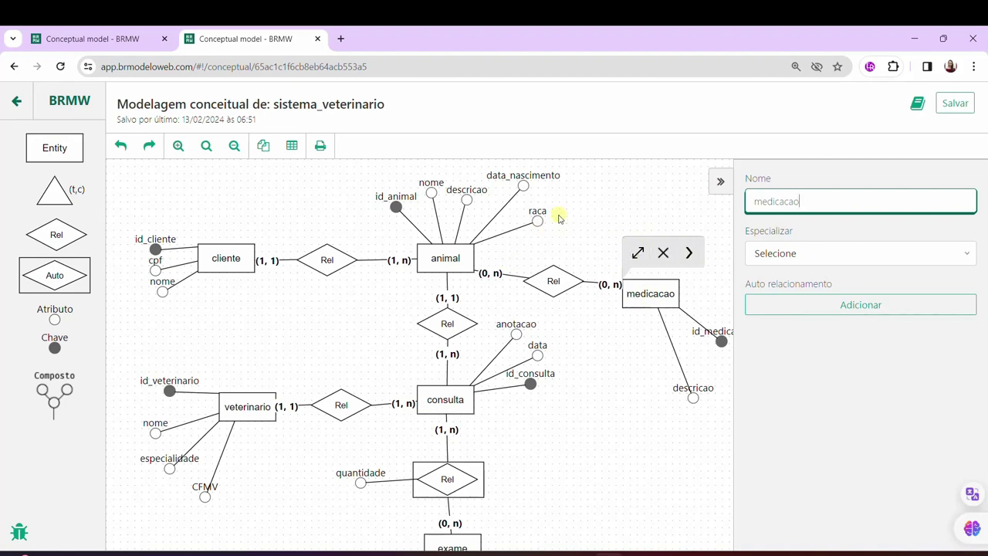
left_click(498, 274)
left_click(804, 202)
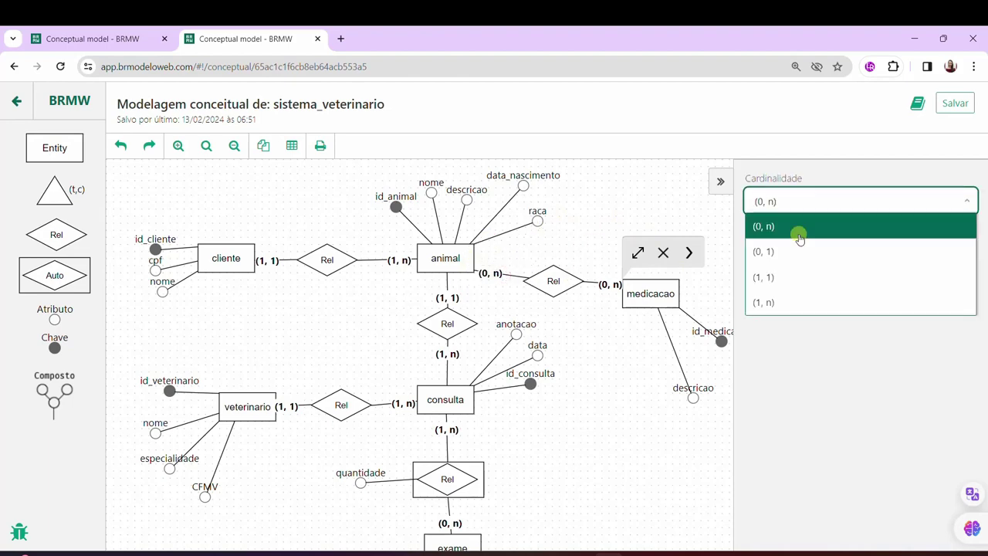
left_click(787, 302)
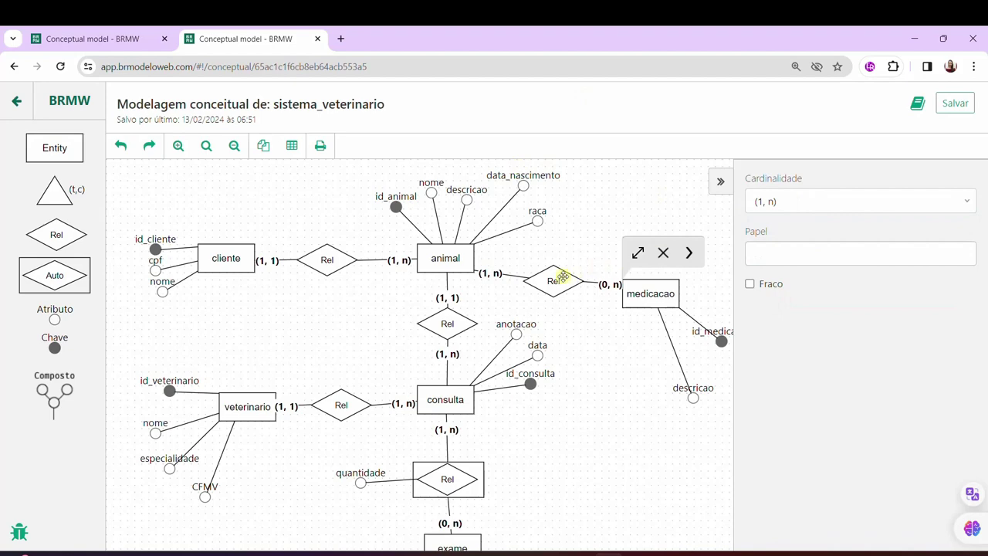
Transform the relationship between animal and medicacao into an associative entity, and collapse the properties area
left_click(562, 278)
left_click(880, 255)
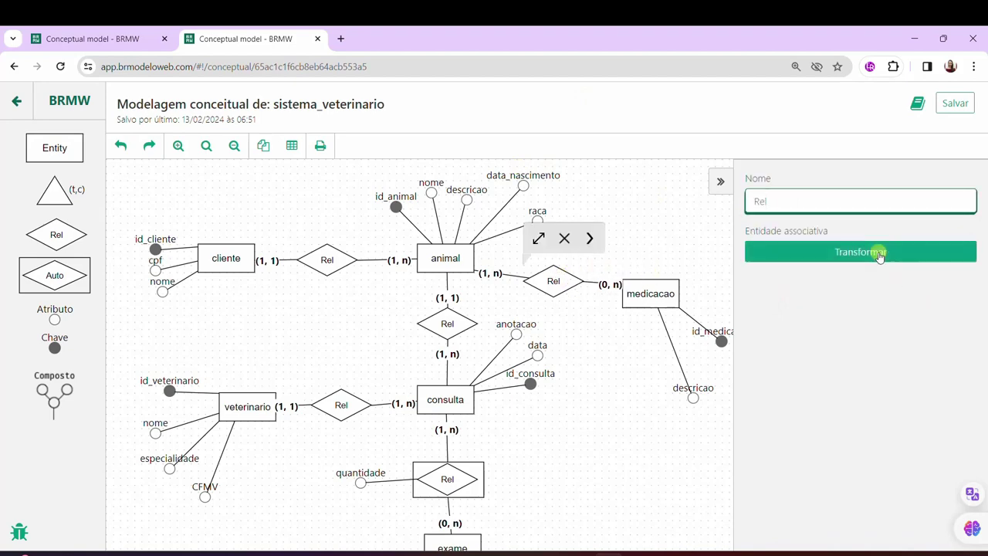
left_click(720, 182)
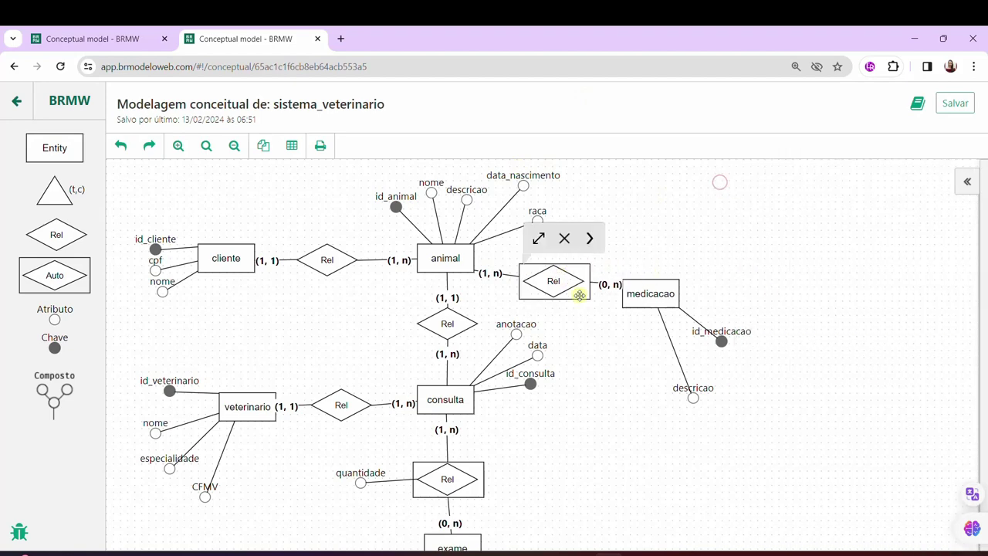
Move the associative entity and medicacao up in line with animal, with id_medicacao and descricao placed just below medicacao
left_click_drag(580, 273, 592, 257)
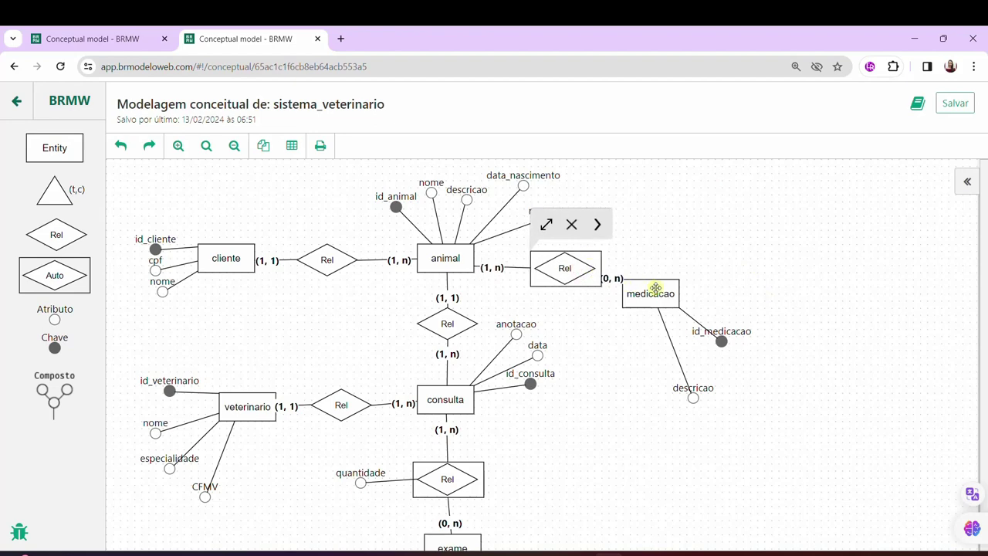
left_click_drag(655, 288, 698, 247)
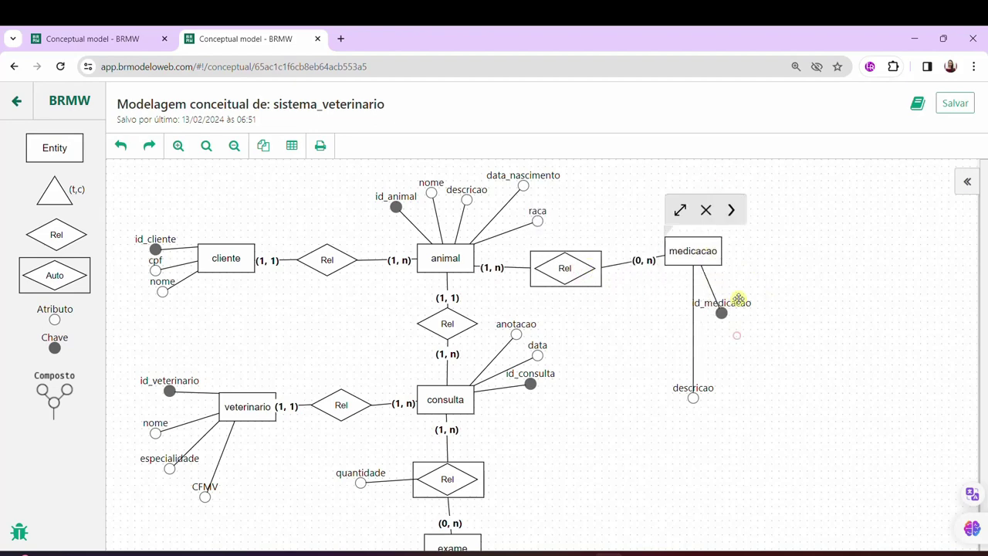
left_click_drag(594, 258, 602, 248)
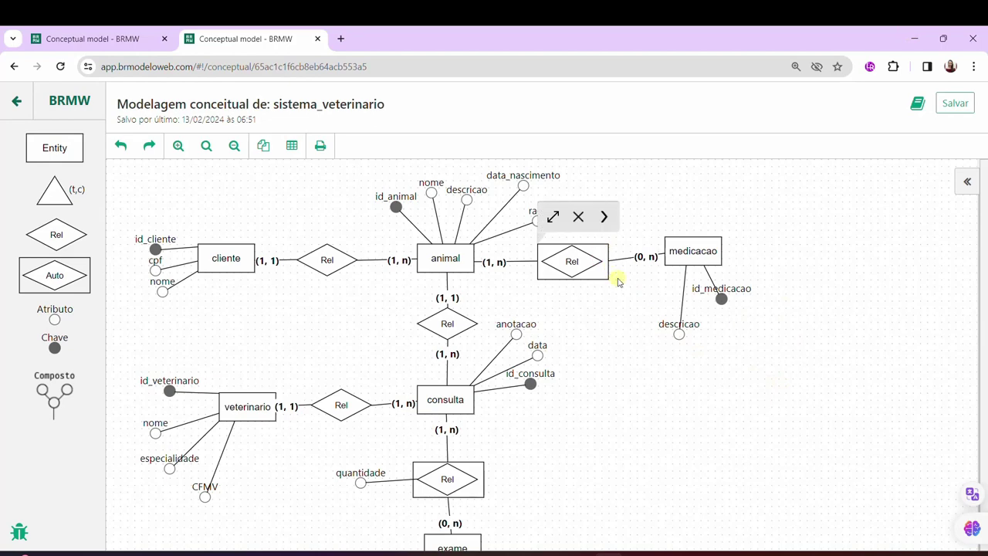
left_click(737, 196)
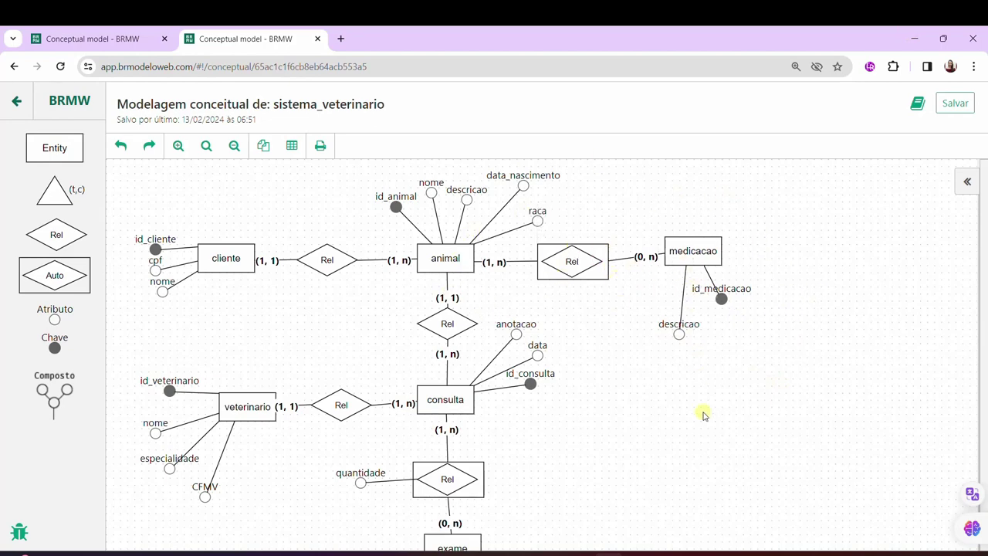
Switch to Excel and examine the ID_MEDICACAO column of the MEDICACAO_FORNECIDA table on the caso erro 1 sheet
left_click(586, 554)
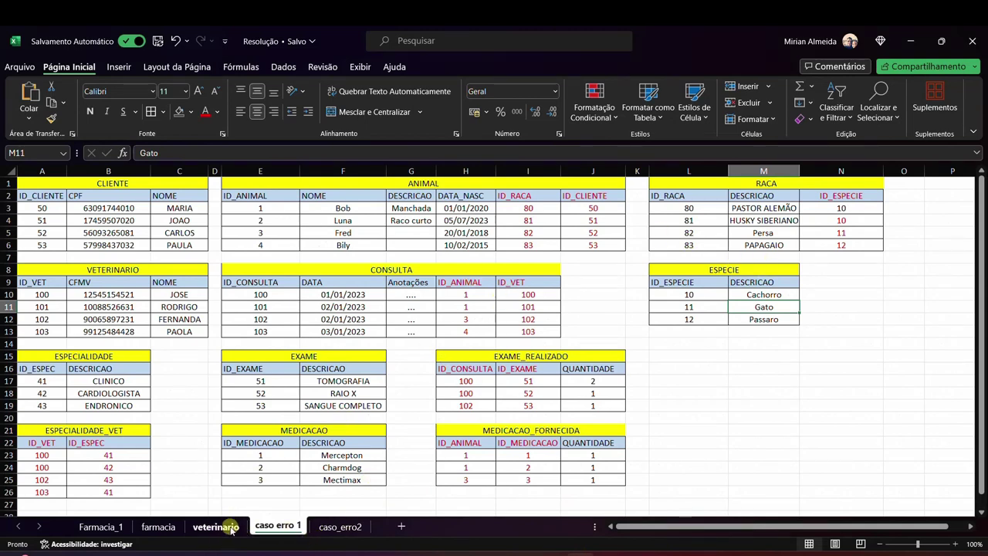
left_click(608, 554)
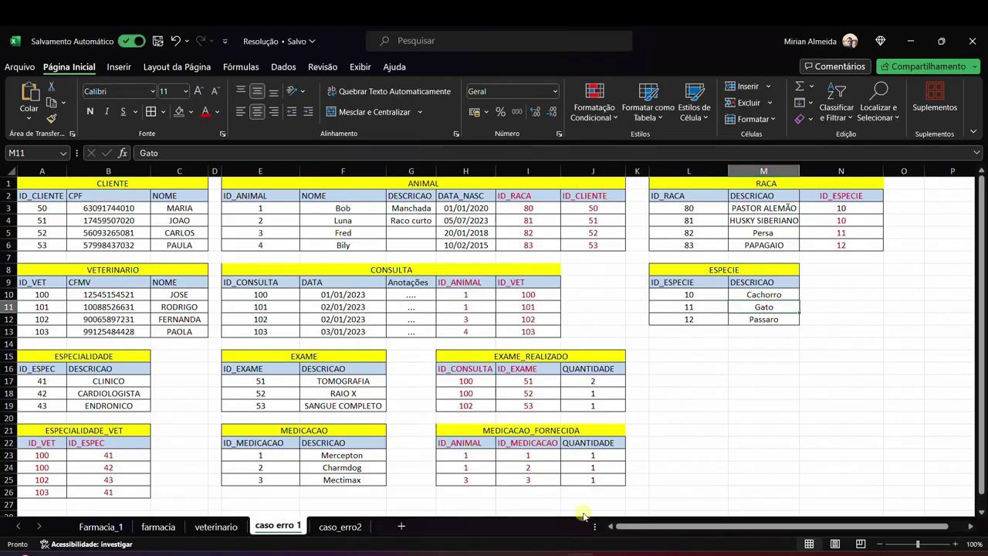
left_click(588, 550)
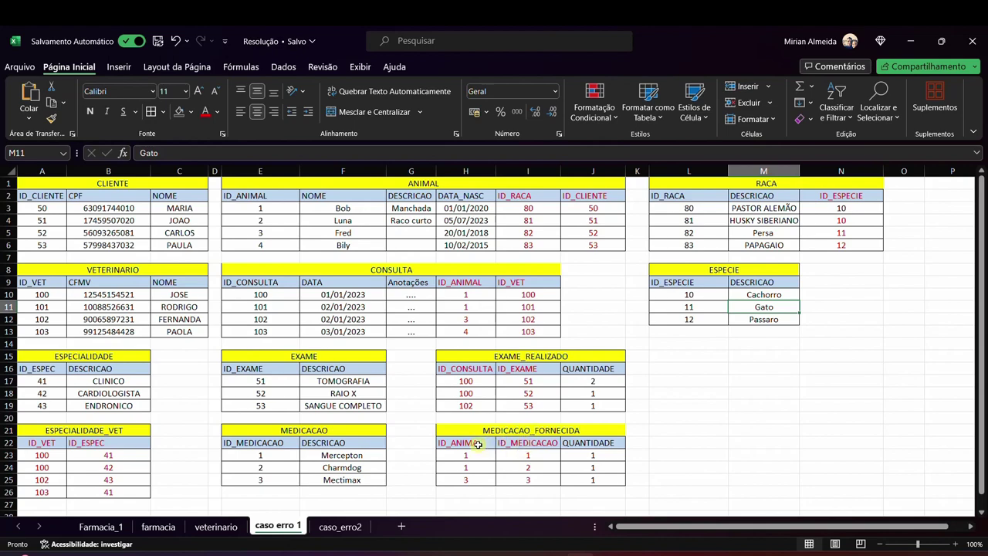
left_click_drag(530, 443, 530, 479)
Examine the ID_CONSULTA and ID_MEDICACAO columns of the MEDICACAO_FORNECIDA table on the veterinario sheet
left_click(242, 527)
scroll(620, 393, "down", 3)
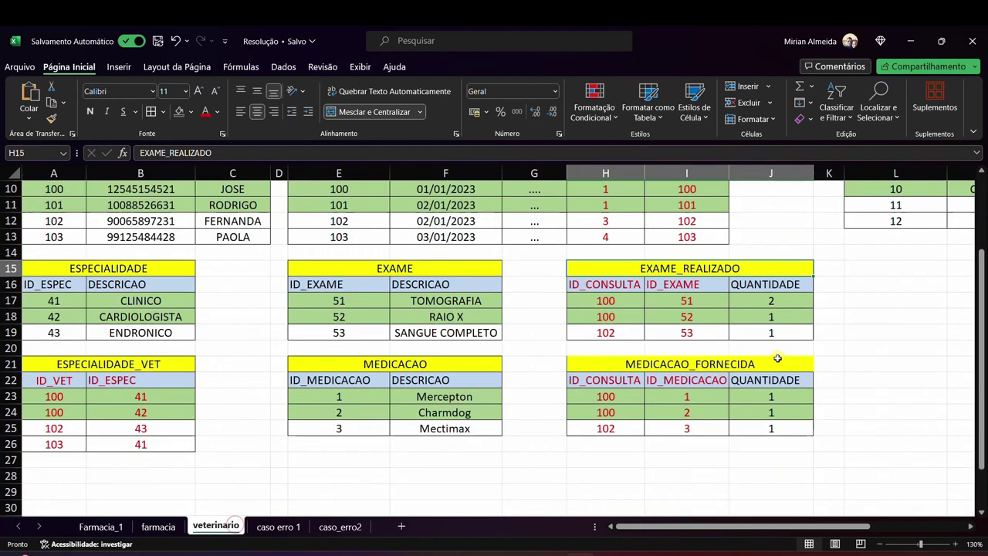
left_click(693, 363)
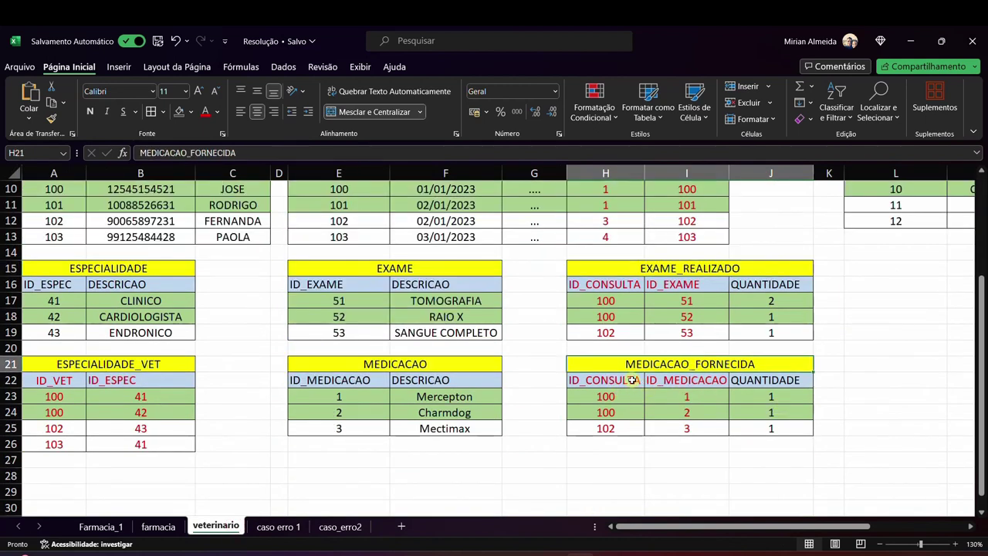
left_click_drag(631, 380, 635, 428)
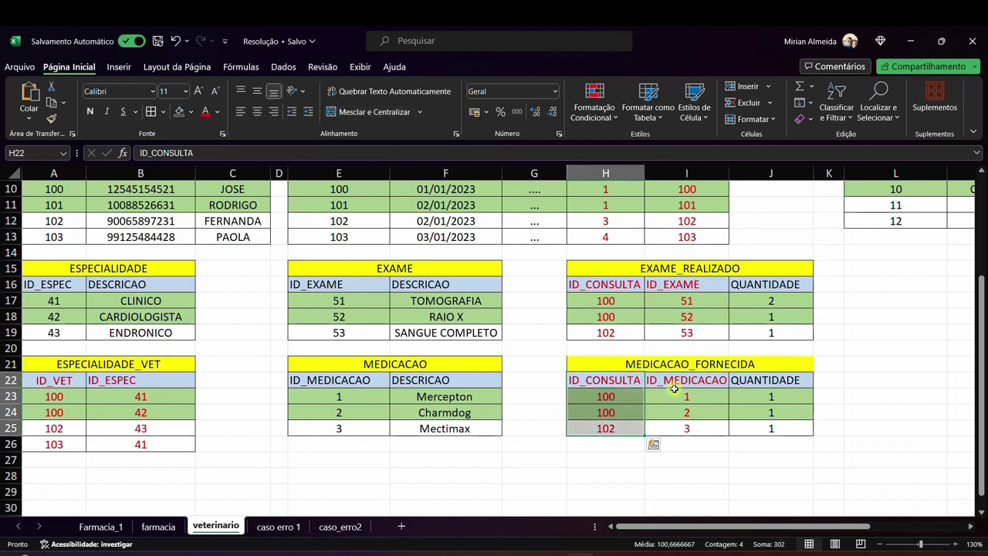
left_click_drag(679, 384, 684, 427)
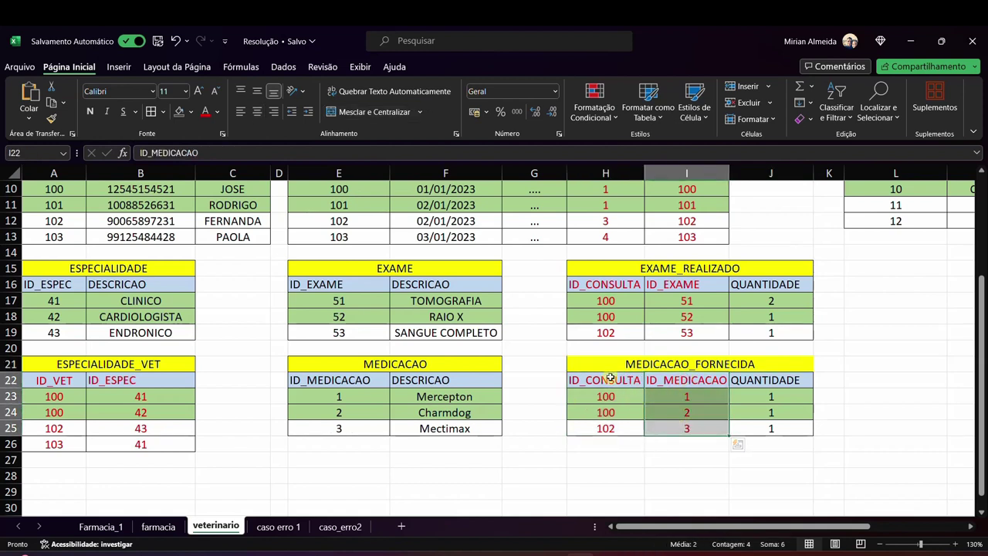
left_click_drag(619, 380, 632, 429)
left_click_drag(683, 380, 678, 429)
Return to the caso erro 1 sheet and examine the ID_ANIMAL and ID_MEDICACAO columns of MEDICACAO_FORNECIDA
left_click(277, 528)
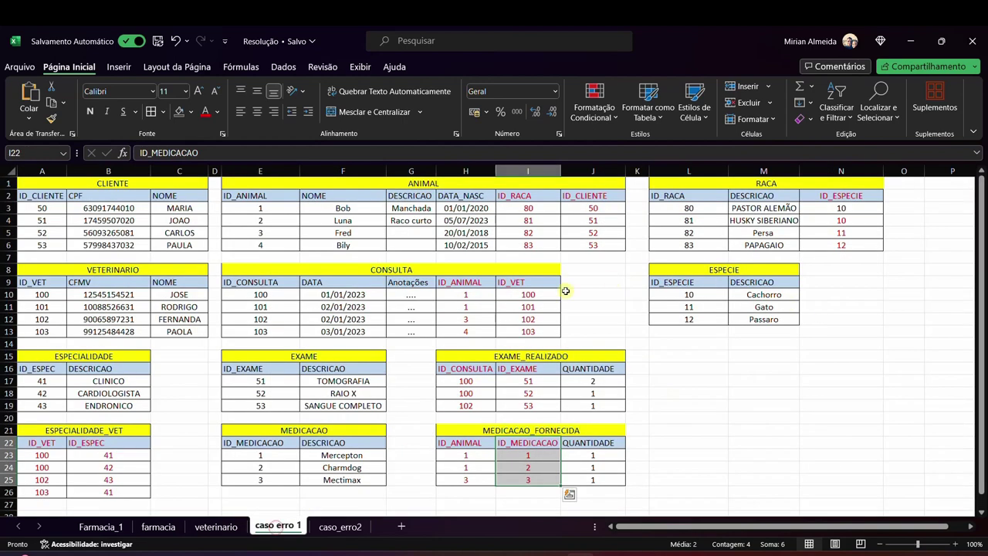
left_click_drag(469, 444, 468, 480)
left_click_drag(528, 443, 531, 480)
left_click(484, 441)
left_click(517, 442)
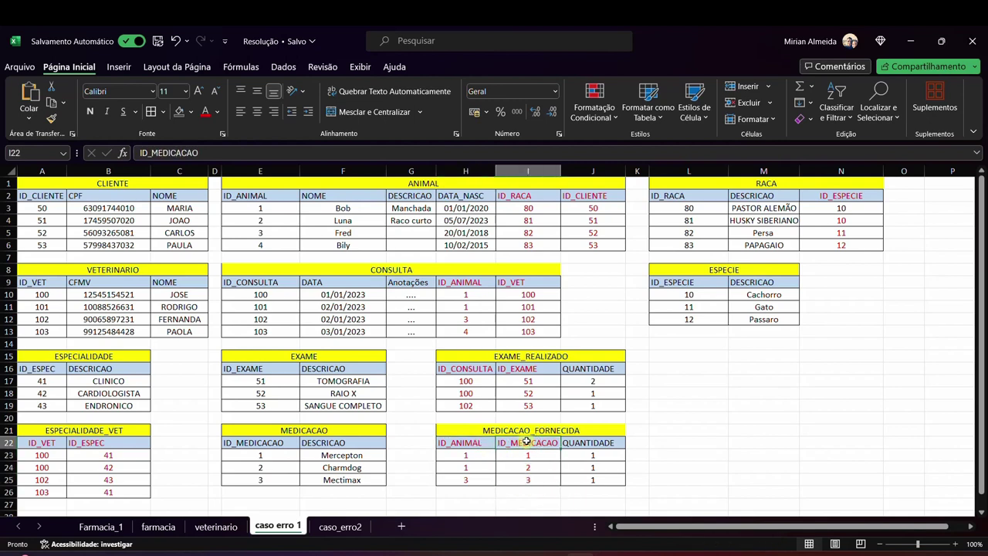
left_click(531, 454)
Apply a green fill to empty cell N17 and to the CLIENTE row with ID 50, A3:C3
left_click(877, 380)
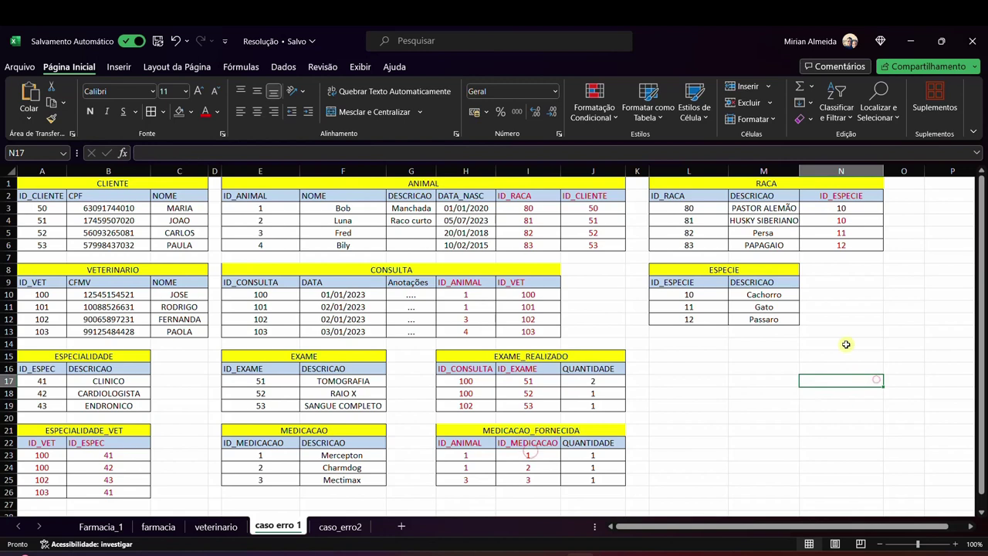
left_click(190, 112)
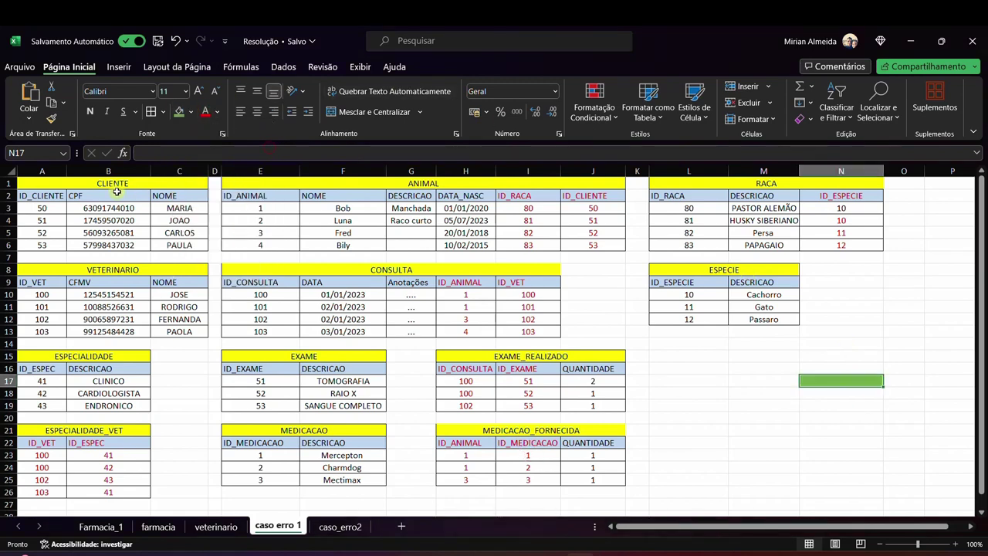
left_click_drag(35, 208, 179, 208)
left_click(179, 111)
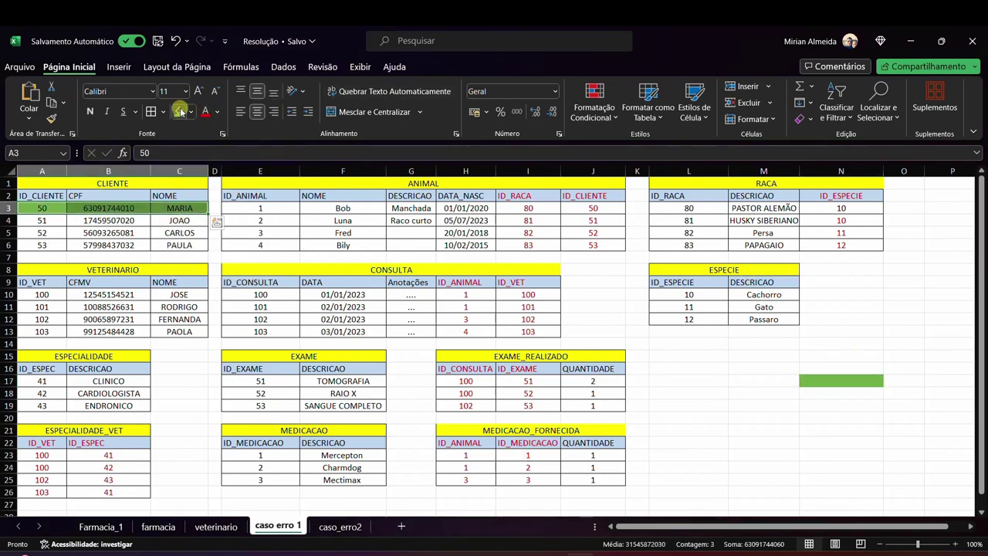
Fill the ANIMAL row belonging to ID_CLIENTE 50, E3:J3, with green
left_click(597, 209)
left_click(594, 197)
left_click(532, 183)
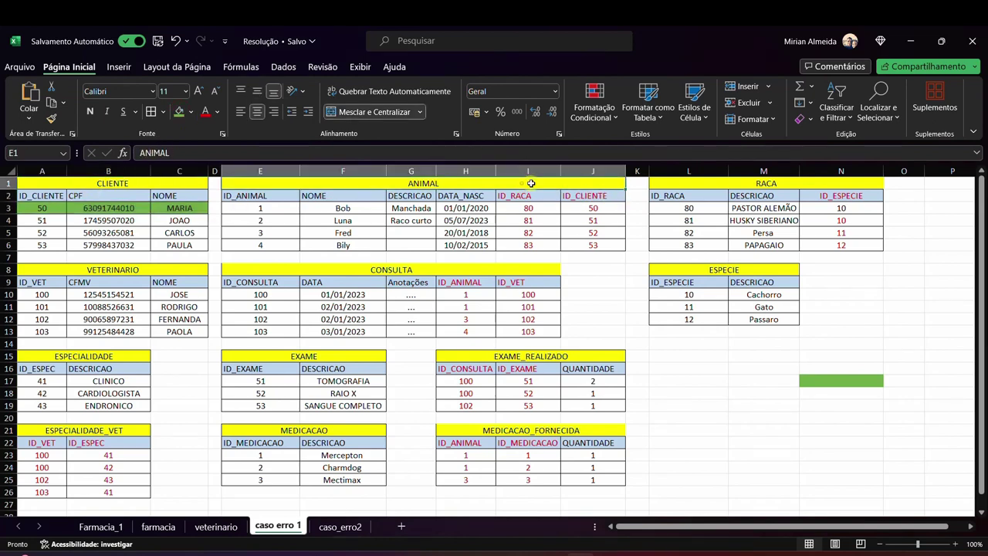
left_click_drag(591, 207, 256, 203)
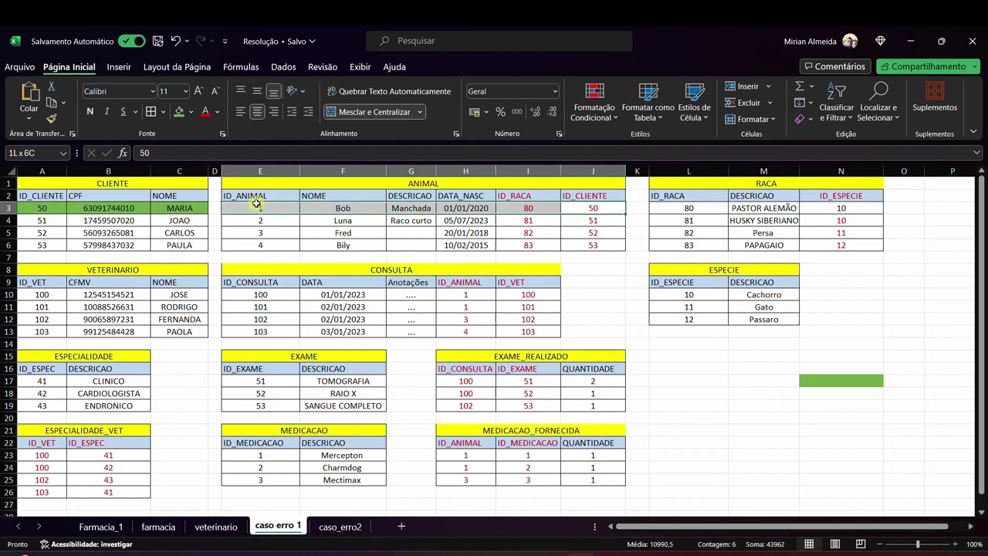
left_click(179, 111)
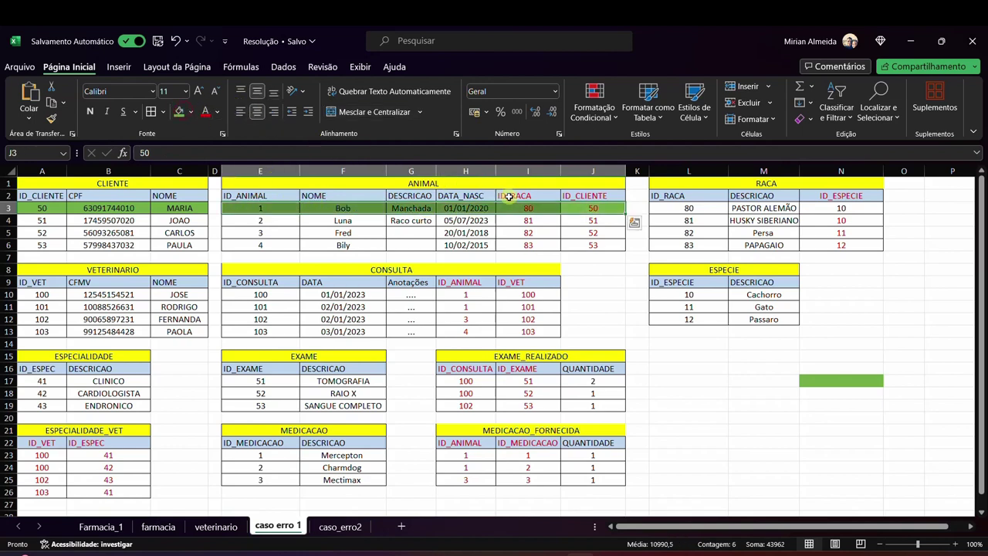
Fill the matching RACA row with ID 80 and the ESPECIE row with ID 10 green
left_click(512, 207)
left_click_drag(690, 208, 823, 209)
left_click(179, 111)
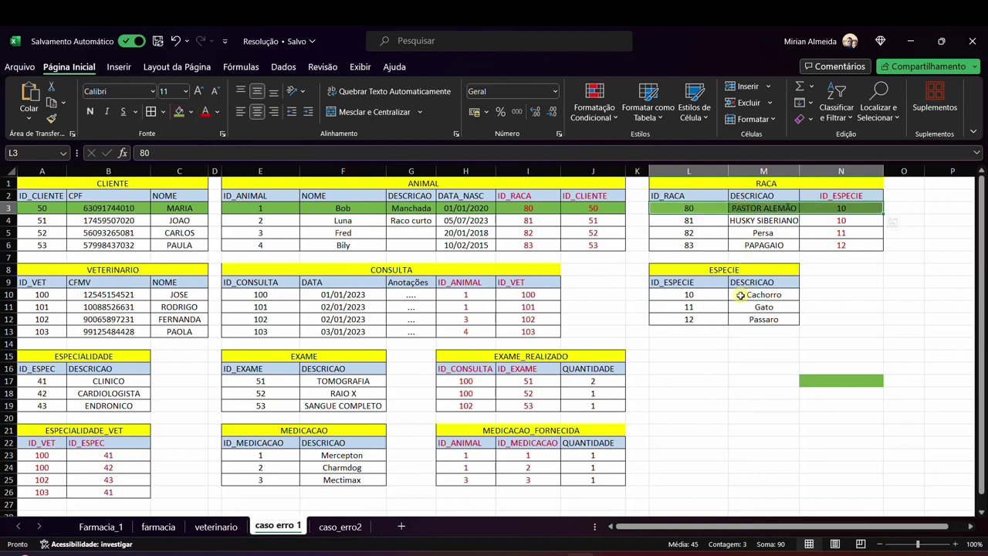
left_click_drag(710, 295, 770, 298)
left_click(179, 111)
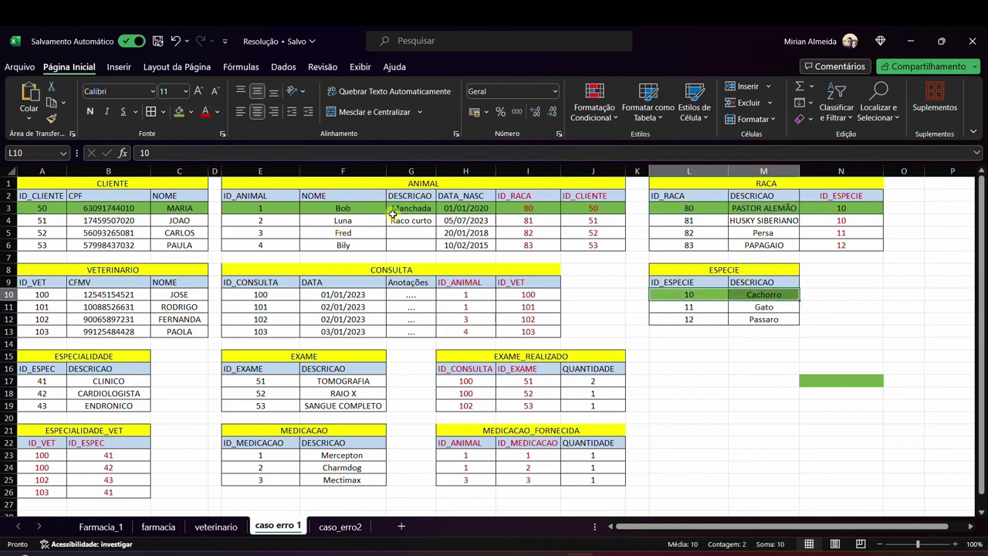
Fill the two CONSULTA rows for ID_ANIMAL 1, E10:I11, with green
left_click(263, 208)
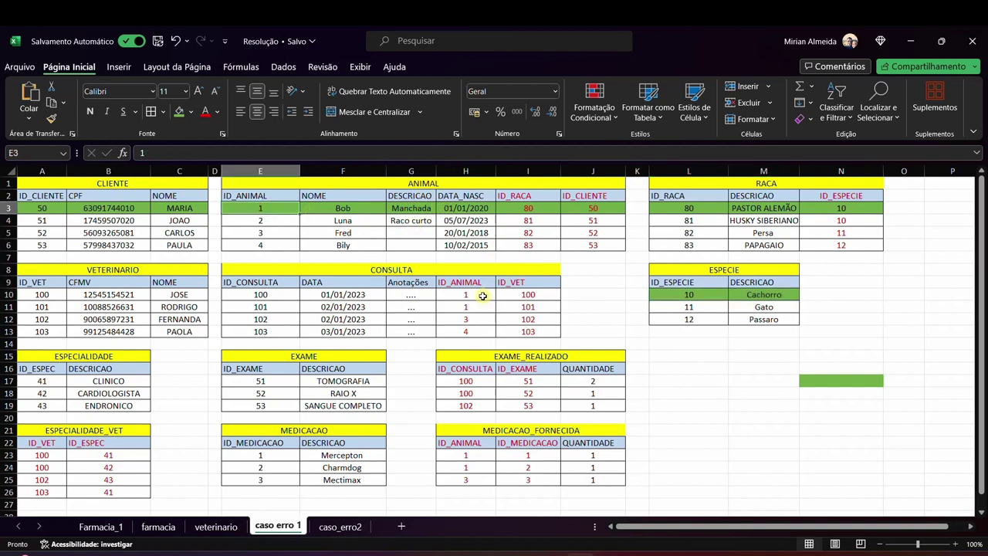
left_click_drag(483, 296, 249, 305)
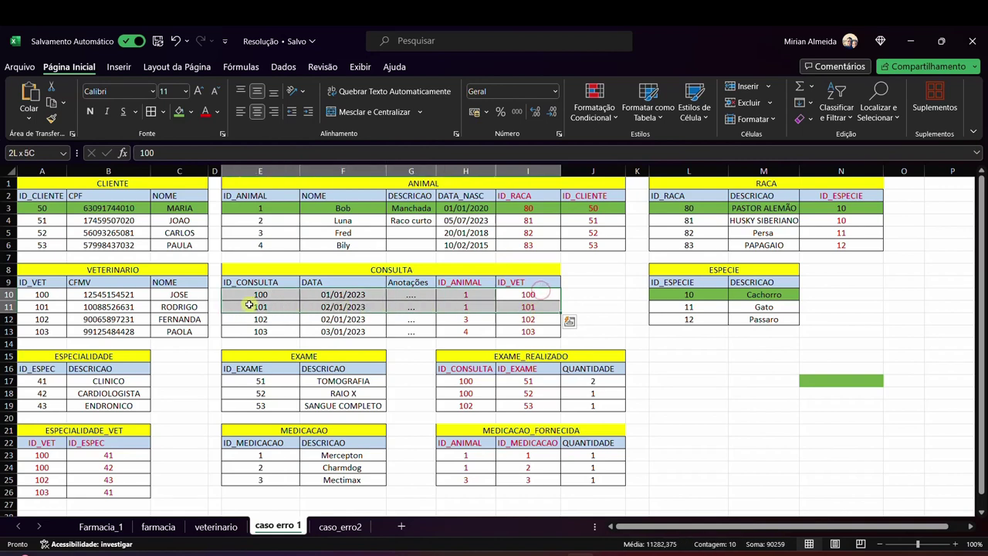
left_click(179, 111)
Examine the ID_ANIMAL and ID_CONSULTA values in the green CONSULTA rows
left_click(477, 296)
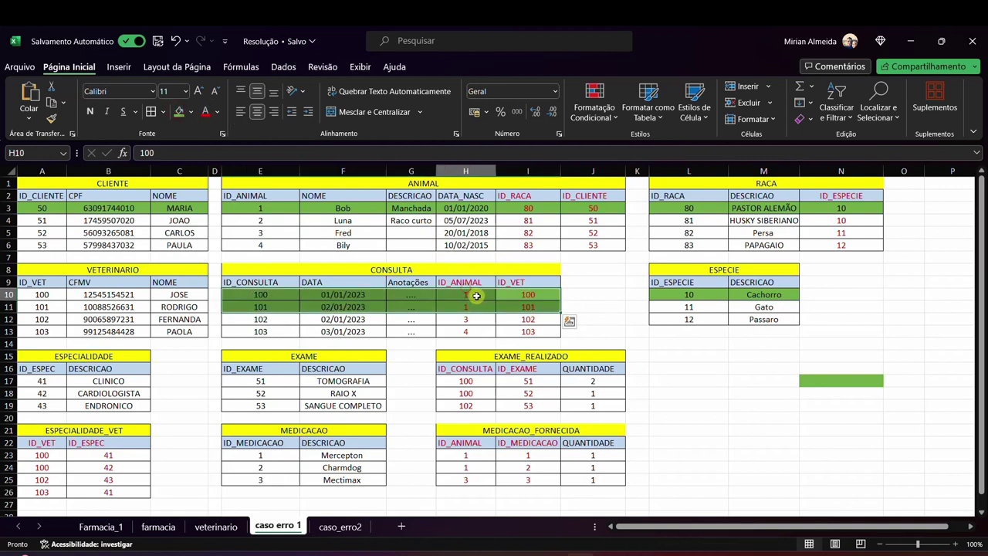
left_click_drag(268, 295, 271, 307)
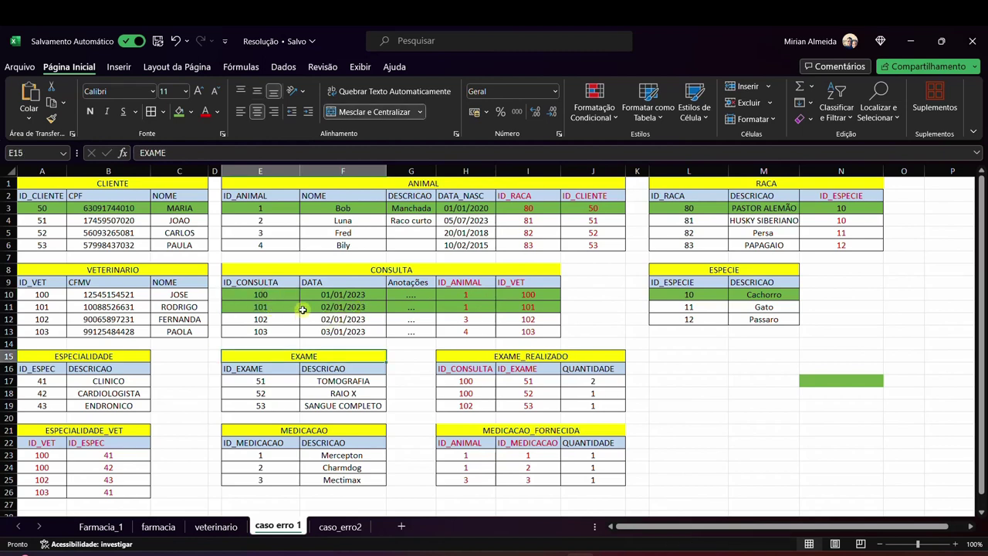
left_click(279, 295)
left_click_drag(281, 294, 283, 312)
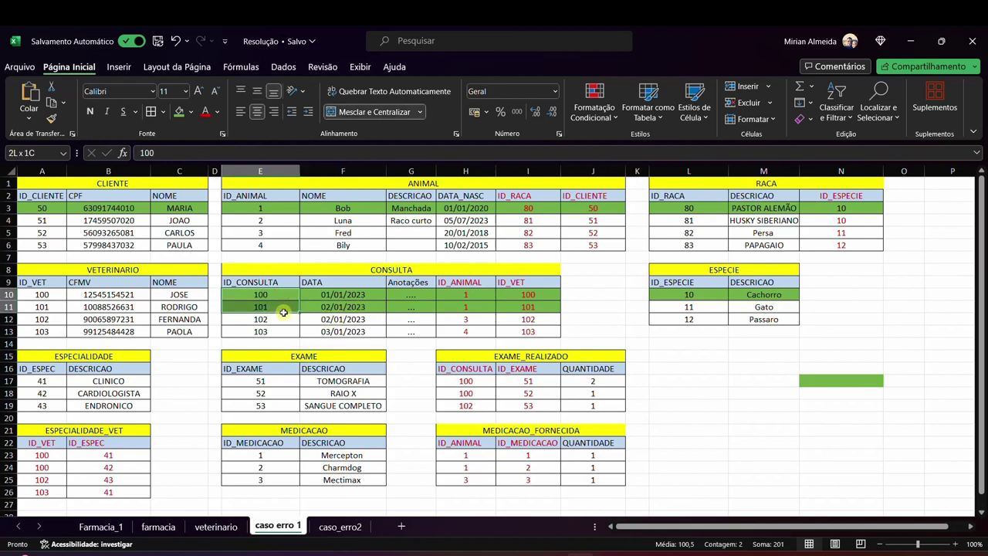
left_click_drag(284, 312, 284, 312)
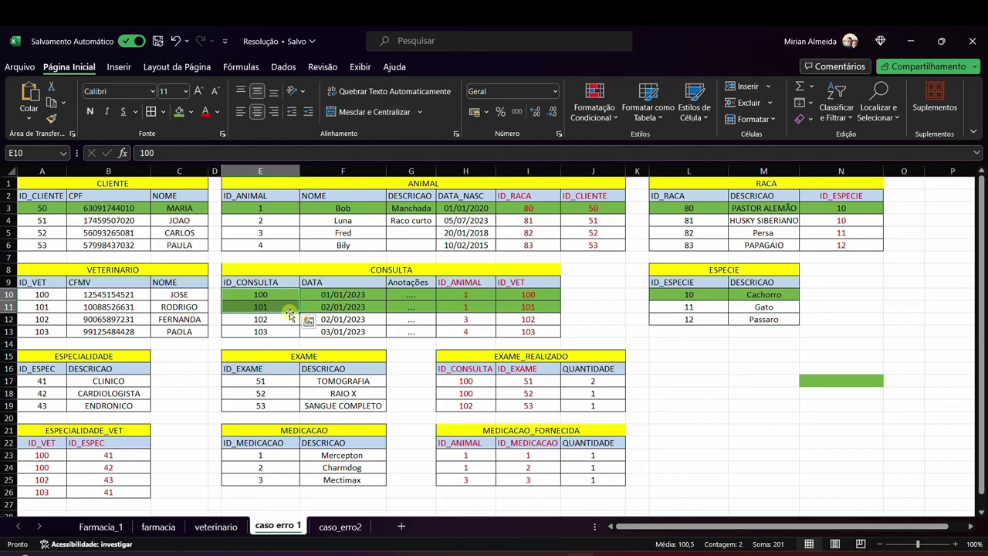
Fill the EXAME_REALIZADO rows for ID_CONSULTA 100, H17:J18, and the matching EXAME rows 51 and 52, E17:F18, with green
left_click(477, 381)
left_click_drag(477, 381, 477, 393)
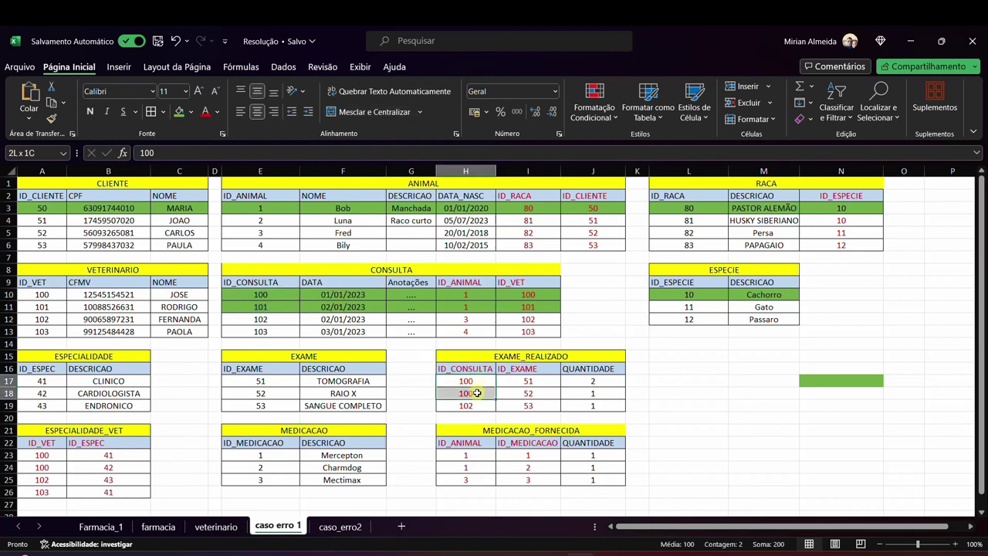
left_click(478, 385)
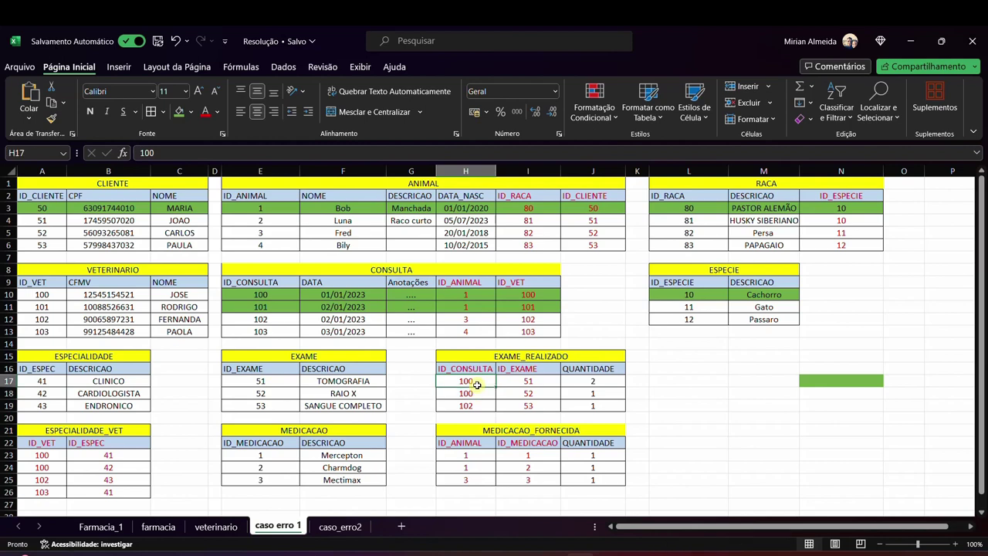
left_click_drag(478, 386, 479, 387)
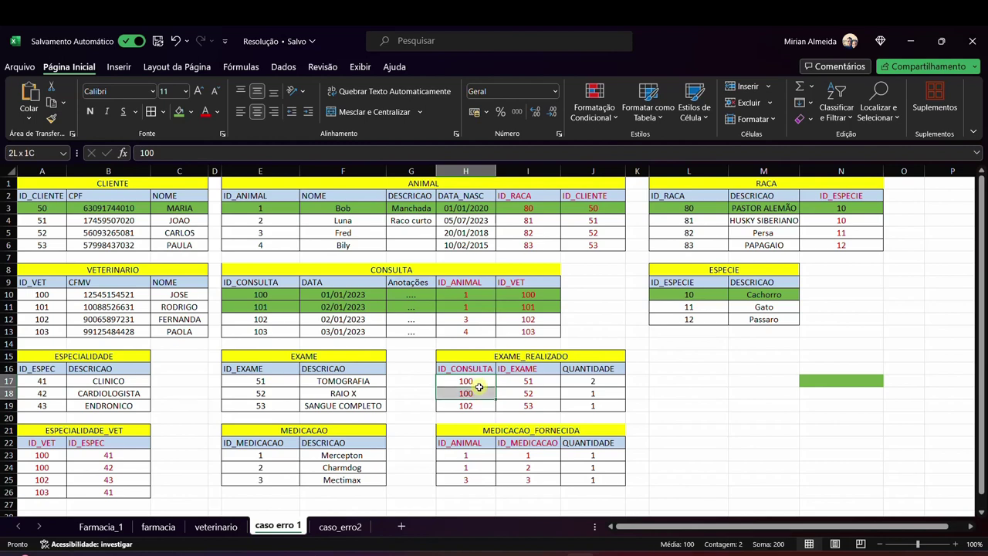
left_click(271, 308)
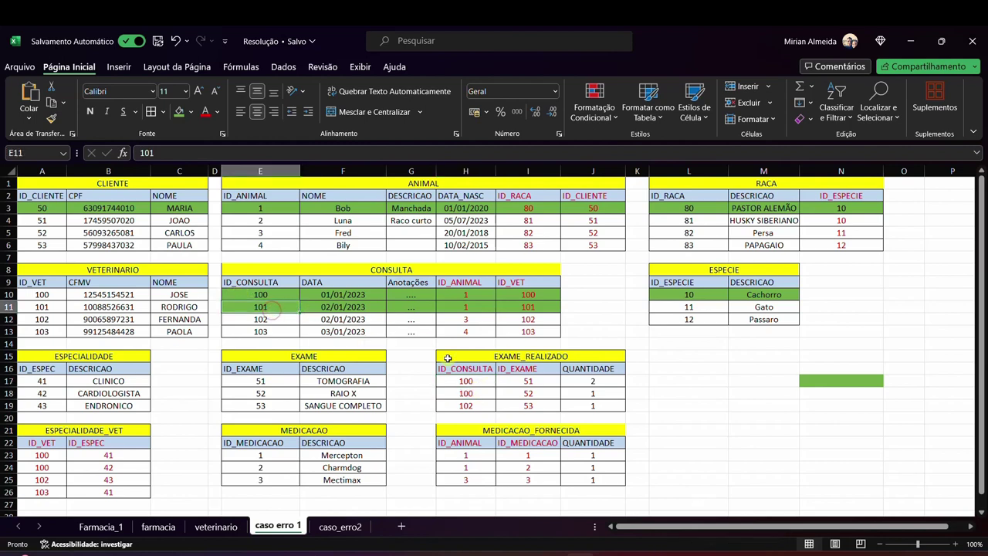
left_click_drag(479, 382, 595, 398)
left_click(180, 112)
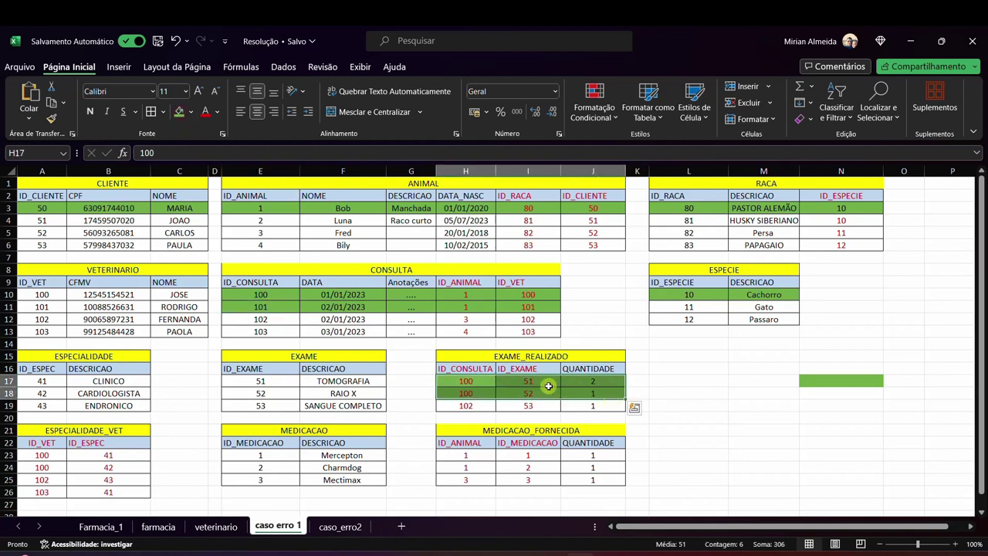
left_click_drag(279, 381, 339, 394)
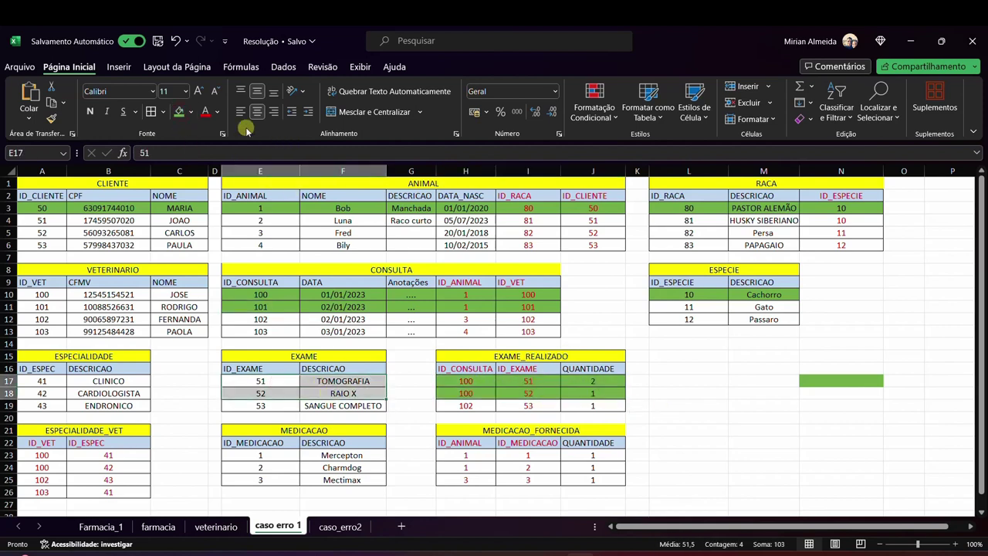
left_click(179, 111)
Fill the VETERINARIO rows matching the green consultations, ID_VET 100 and 101 in A10:C11, with green
left_click(532, 298)
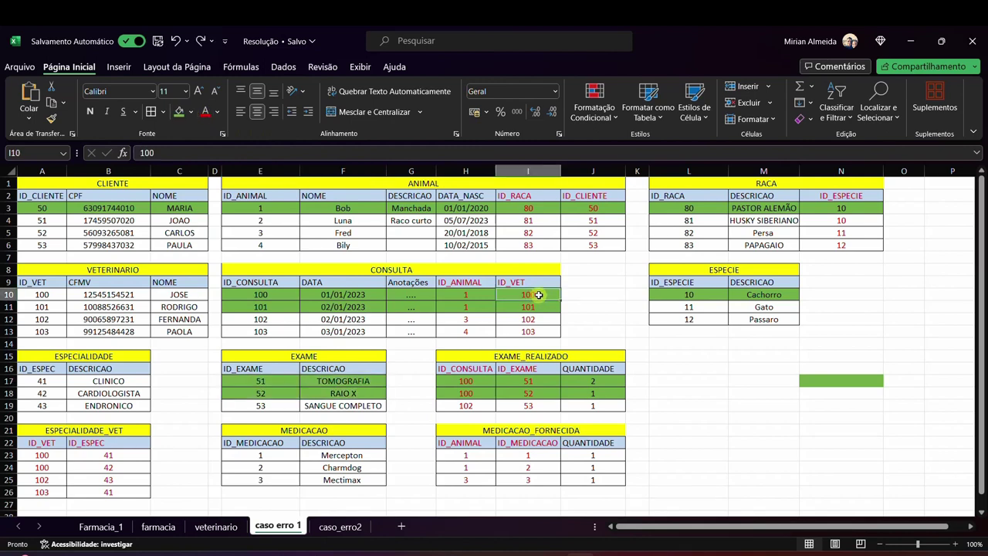
left_click_drag(54, 295, 168, 308)
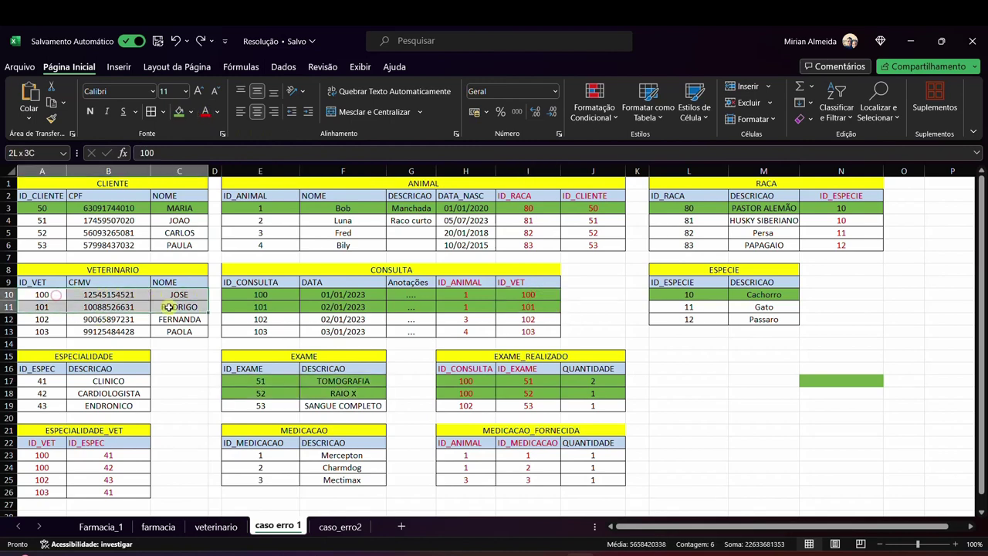
left_click(179, 111)
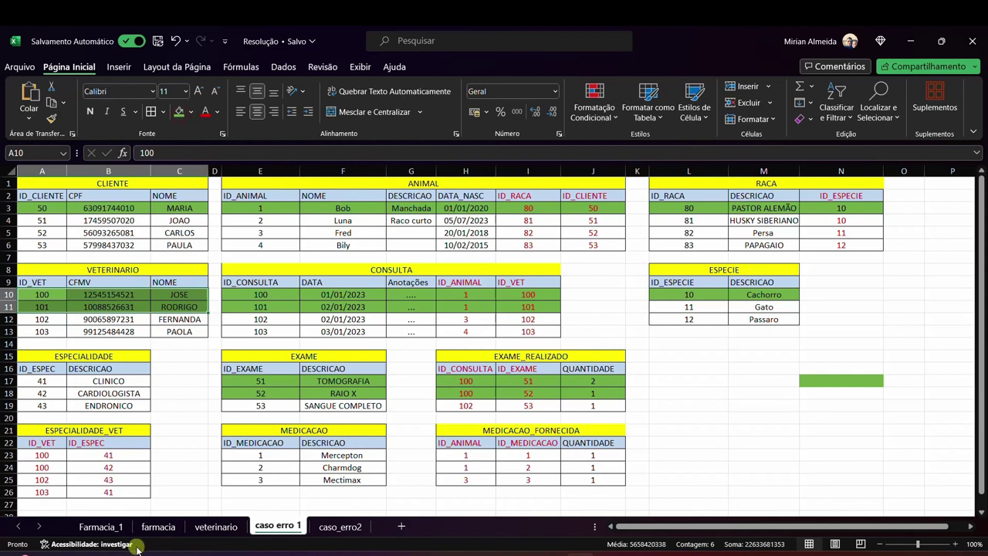
Change ID_VET in A25 of ESPECIALIDADE_VET to 101 and fill the table's first three rows, A23:B25, with green
left_click_drag(56, 453, 97, 468)
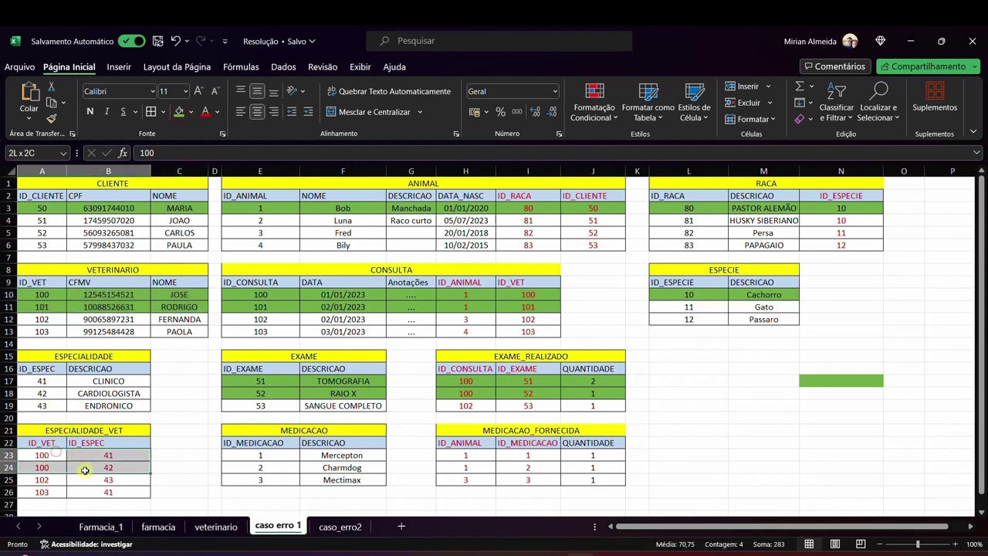
left_click(179, 111)
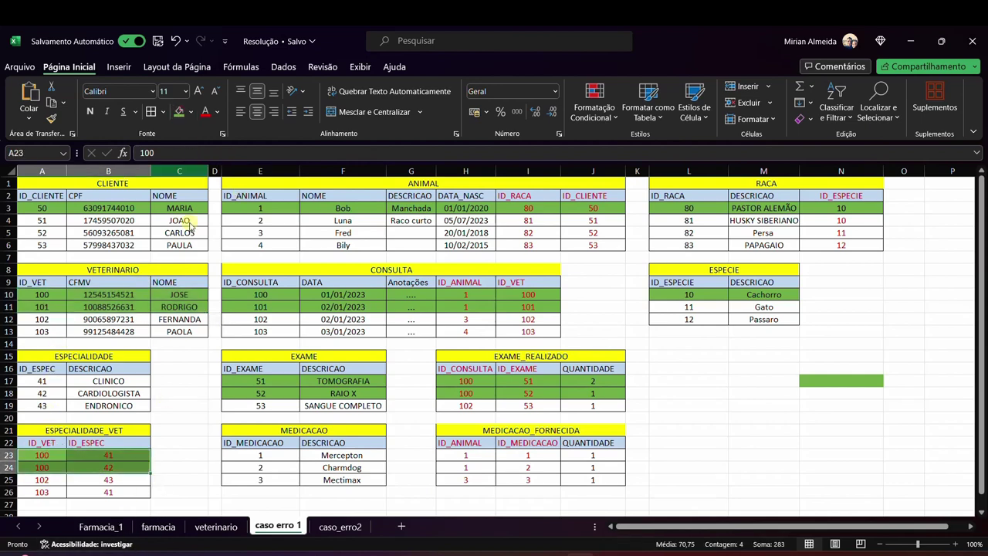
double_click(54, 479)
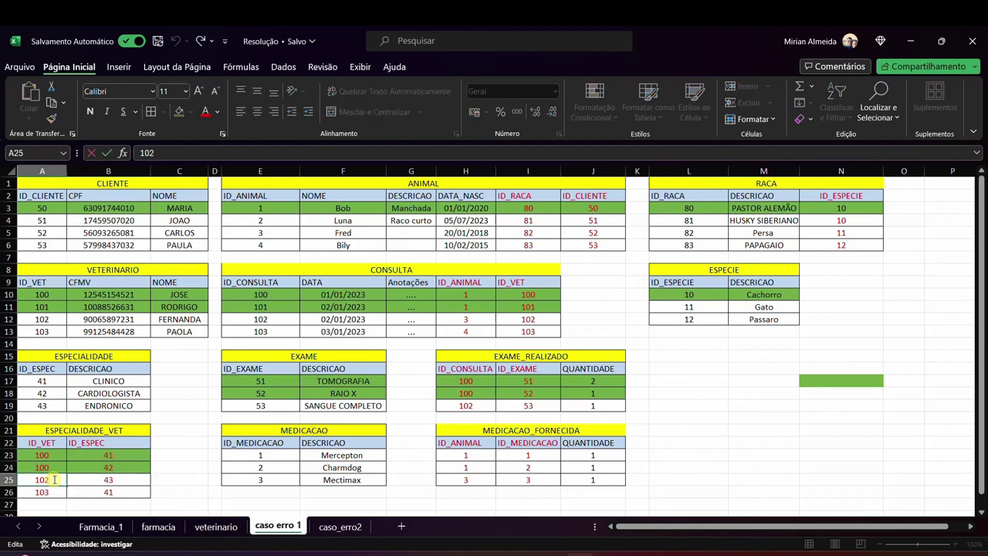
left_click_drag(57, 480, 139, 471)
left_click_drag(39, 479, 128, 470)
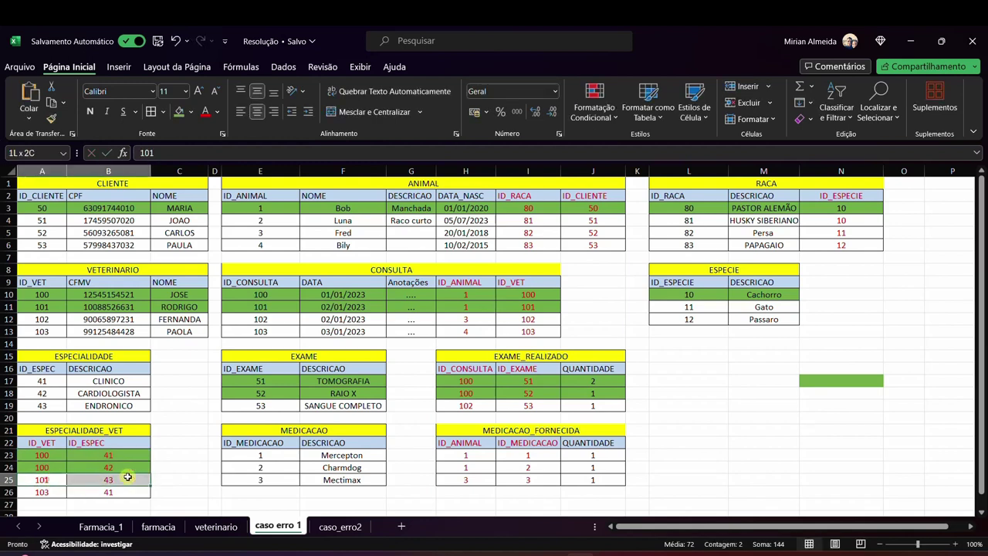
left_click(179, 111)
Fill the ESPECIALIDADE rows 41, 42 and 43, A17:B19, with green and check them against ID_ESPEC in ESPECIALIDADE_VET
left_click_drag(44, 381, 94, 403)
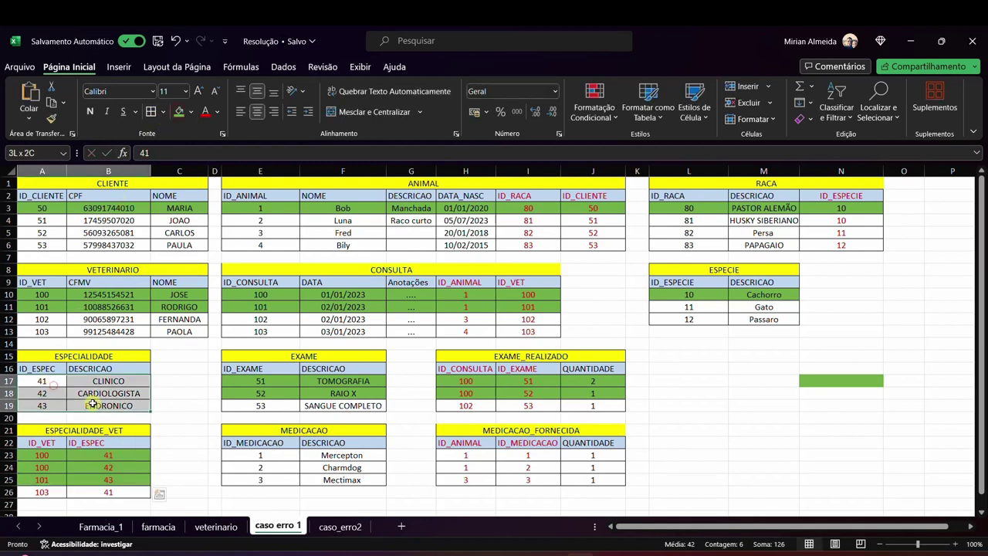
left_click(180, 111)
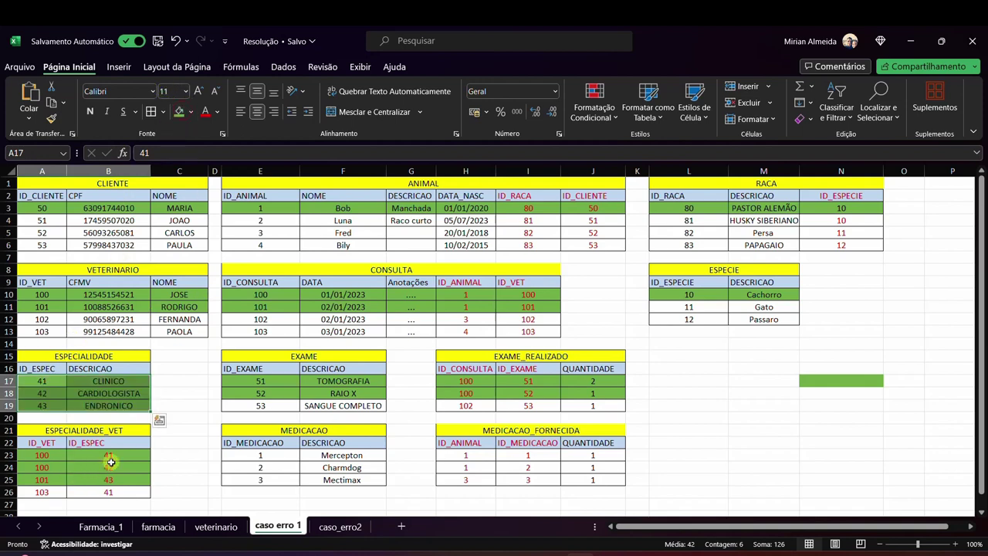
left_click_drag(109, 456, 120, 485)
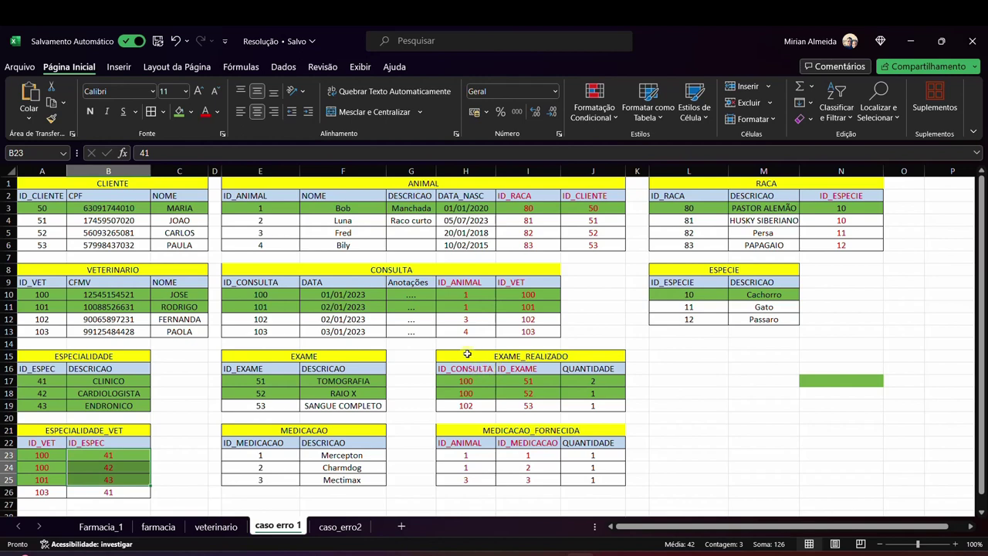
Trace ID_ANIMAL 1 back to its animal and client, and fill its two MEDICACAO_FORNECIDA rows, H23:J24, with green
left_click(419, 268)
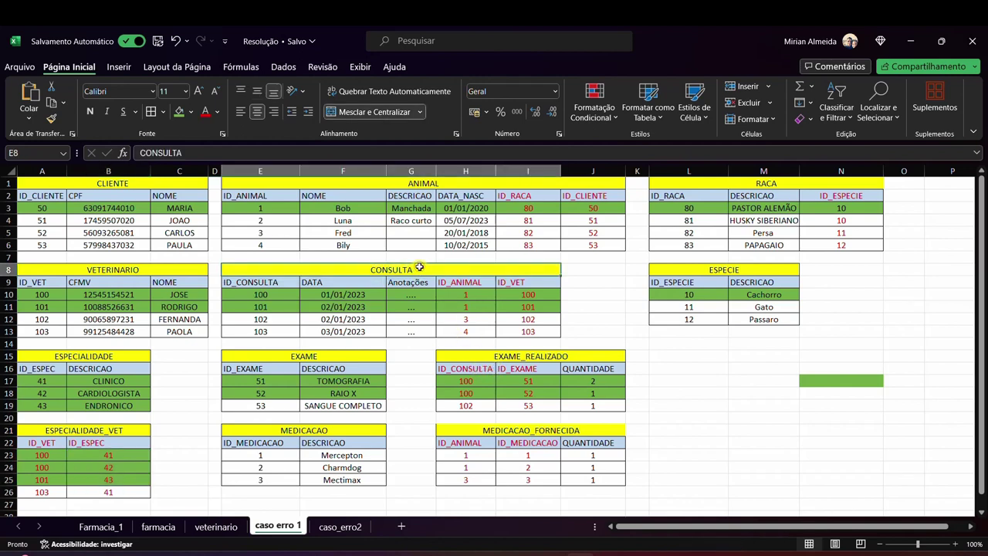
left_click(280, 294)
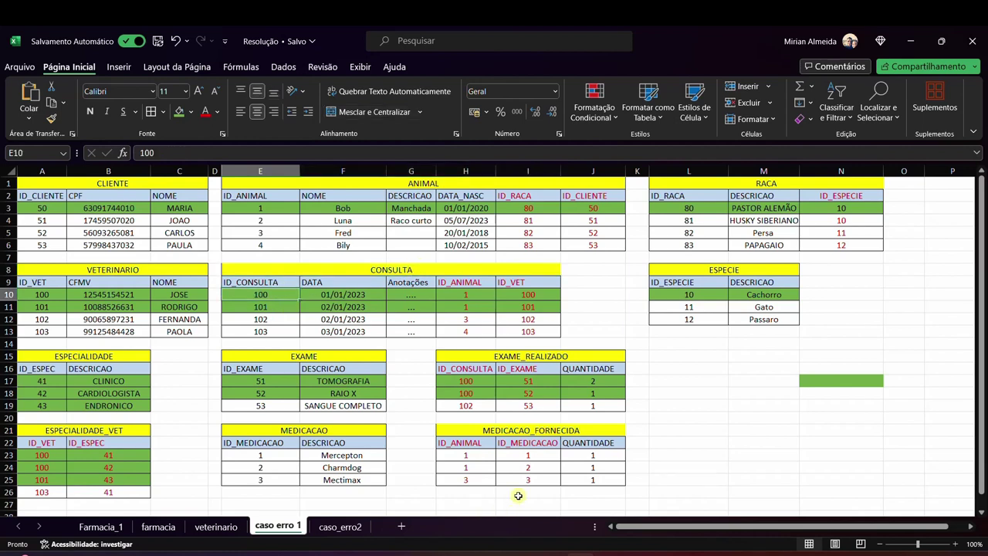
mouse_move(493, 444)
left_mouse_down()
mouse_move(544, 441)
mouse_move(483, 445)
left_mouse_up()
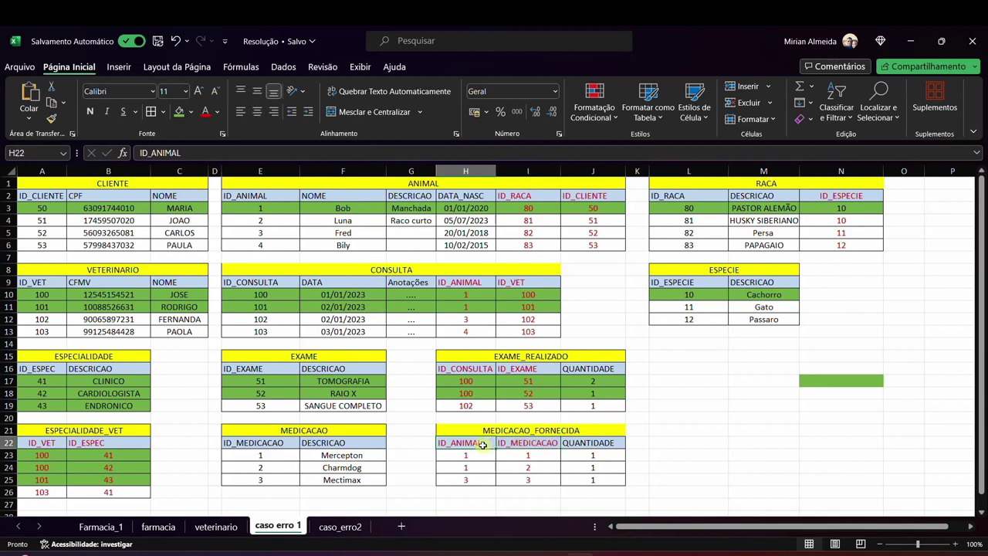
left_click(477, 458)
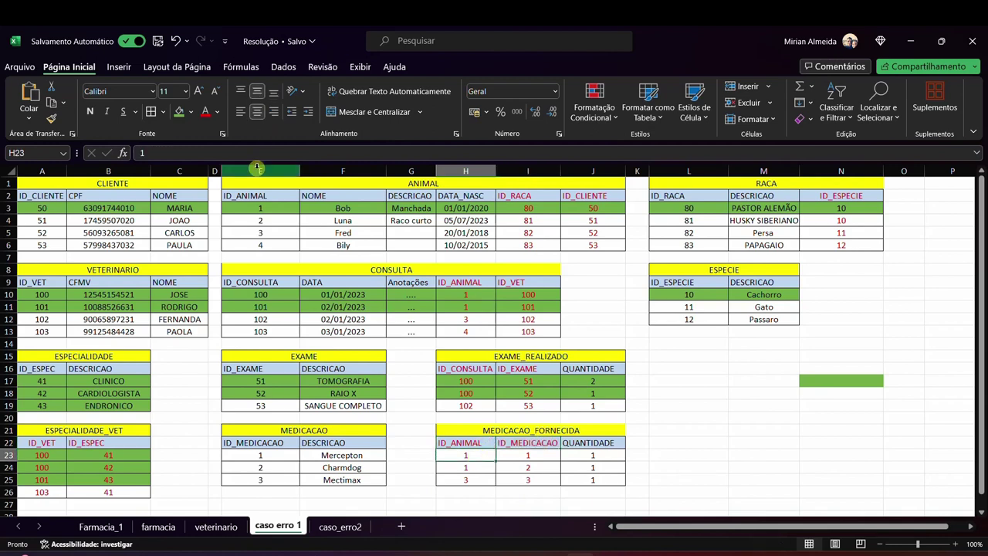
left_click(264, 213)
left_click(172, 208)
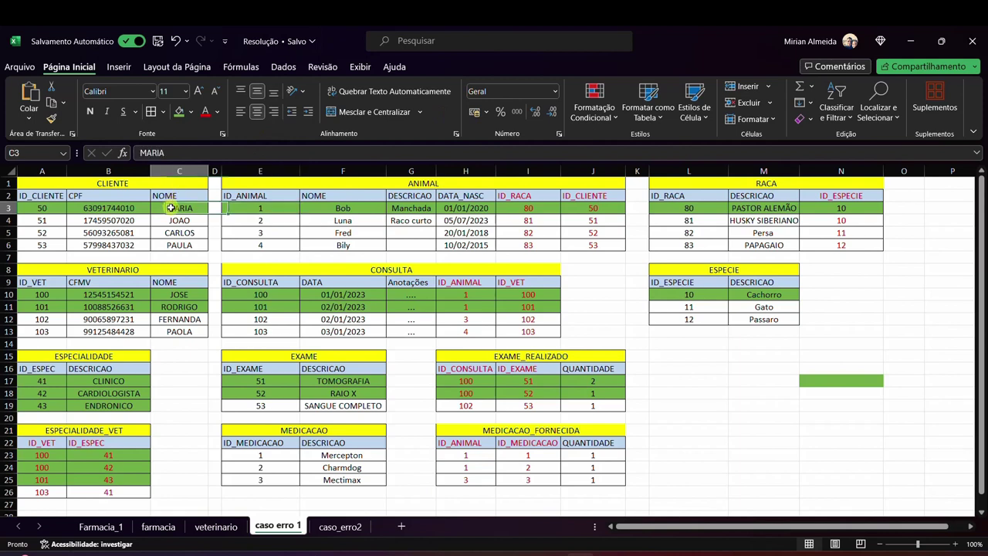
left_click(305, 204)
left_click(287, 210)
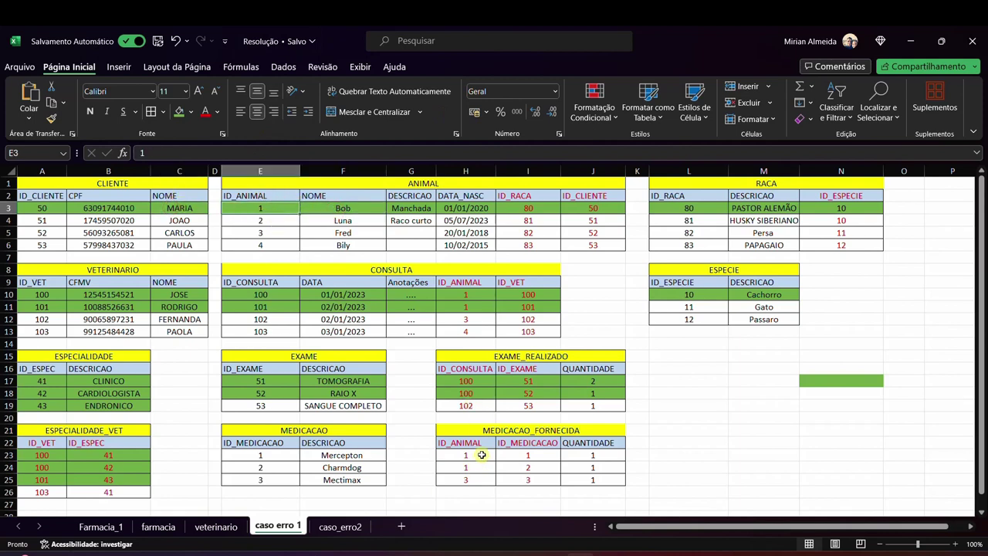
left_click_drag(481, 456, 592, 467)
left_click(180, 111)
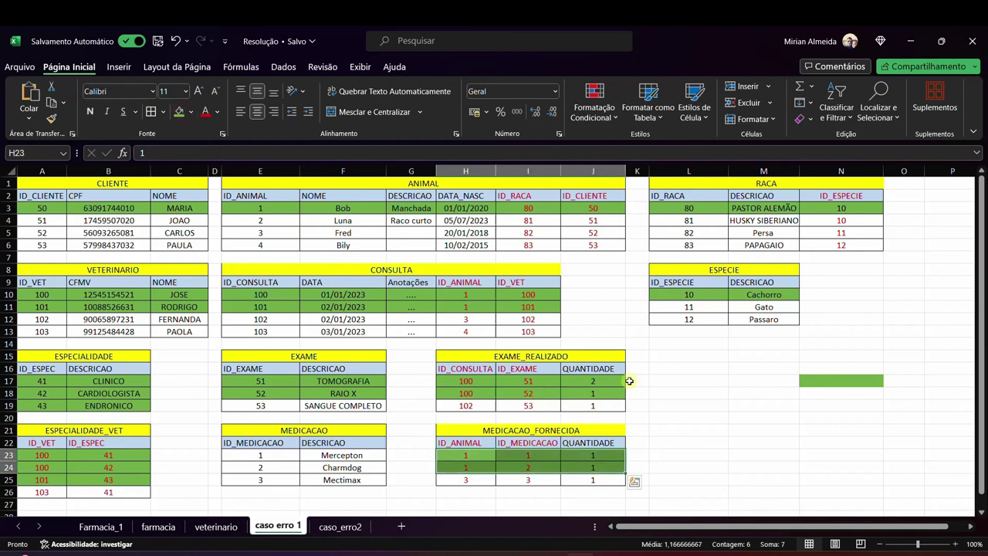
Compare the MEDICACAO_FORNECIDA rows for ID_ANIMAL 1 with the CONSULTA rows 100 and 101
left_click(466, 456)
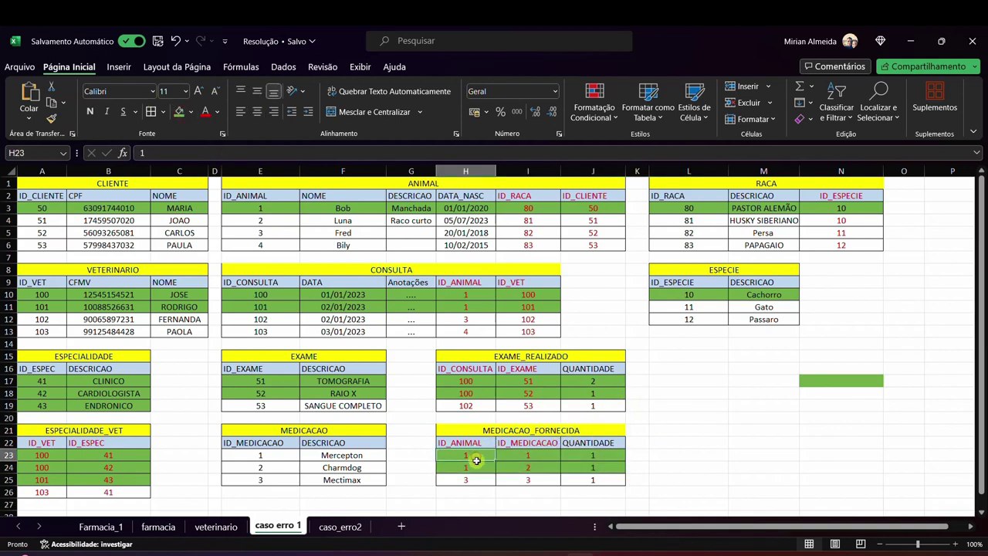
left_click_drag(477, 460, 594, 468)
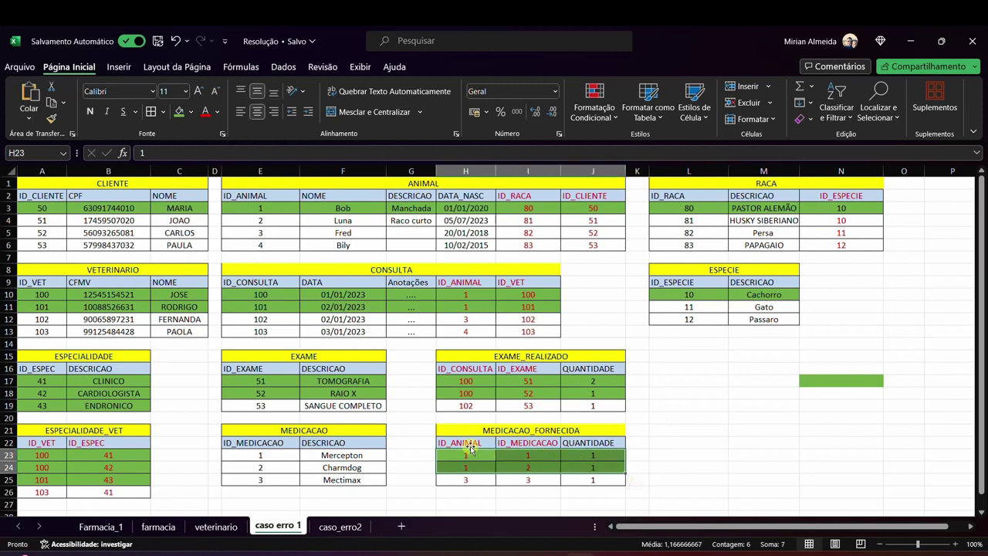
left_click_drag(474, 454, 591, 467)
left_click(402, 272)
left_click(516, 430)
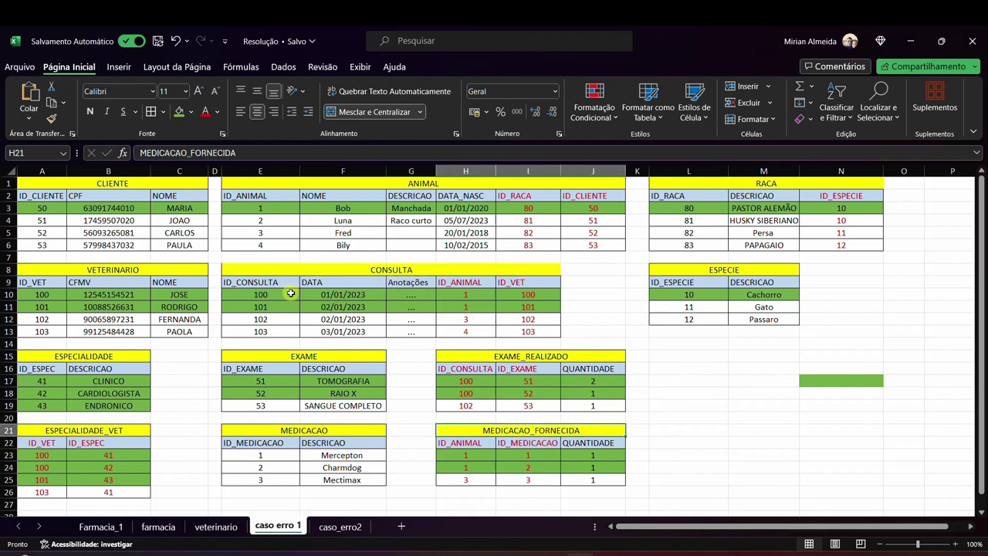
left_click_drag(291, 294, 452, 306)
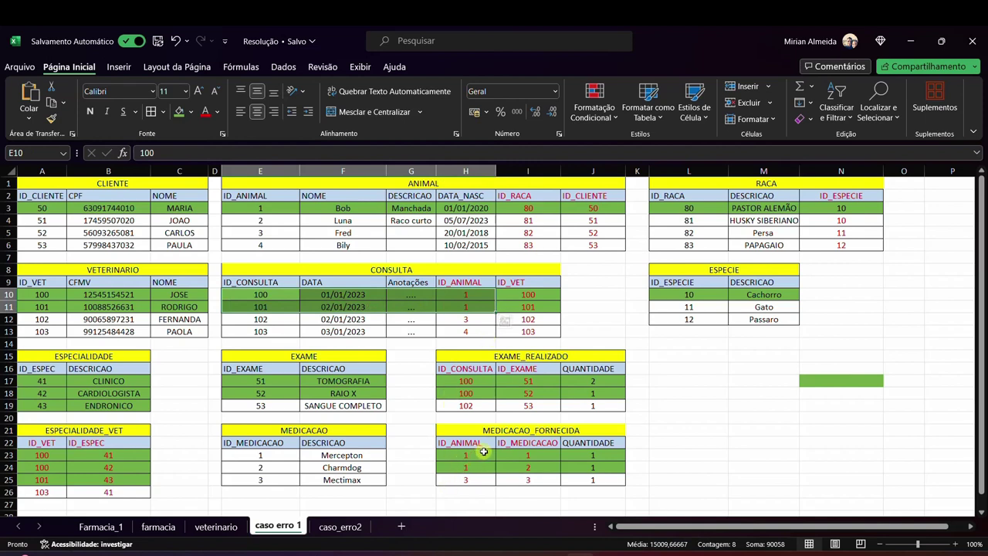
left_click_drag(529, 455, 484, 468)
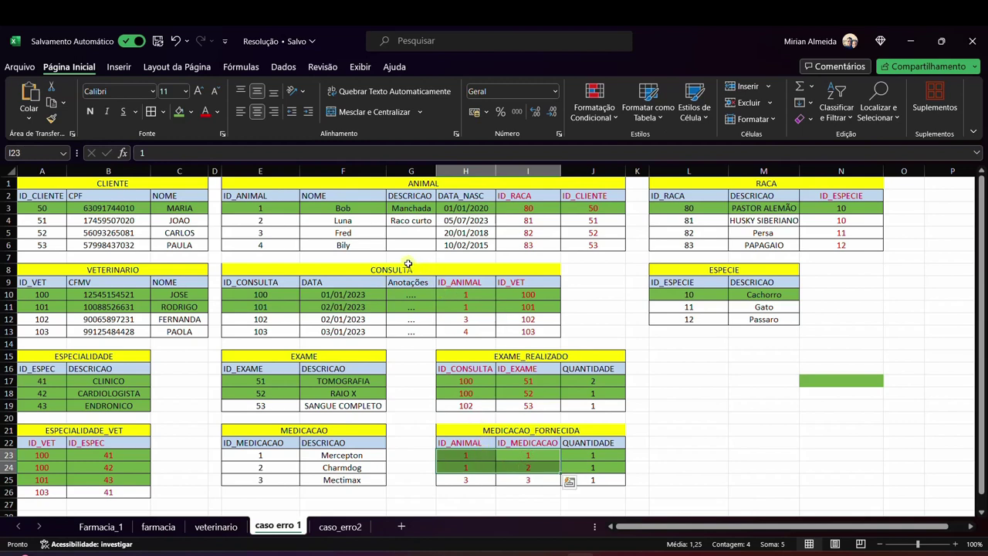
left_click(268, 295)
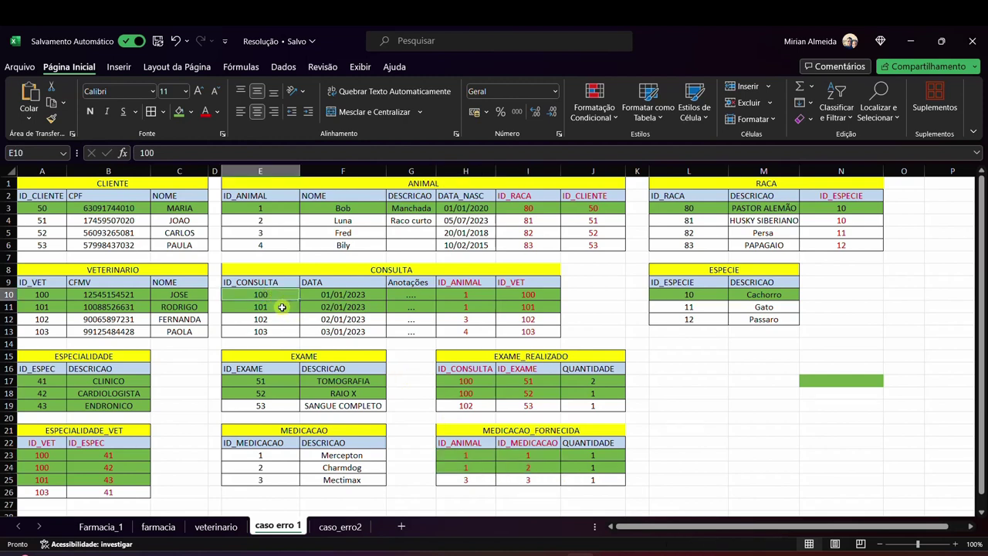
left_click(282, 308)
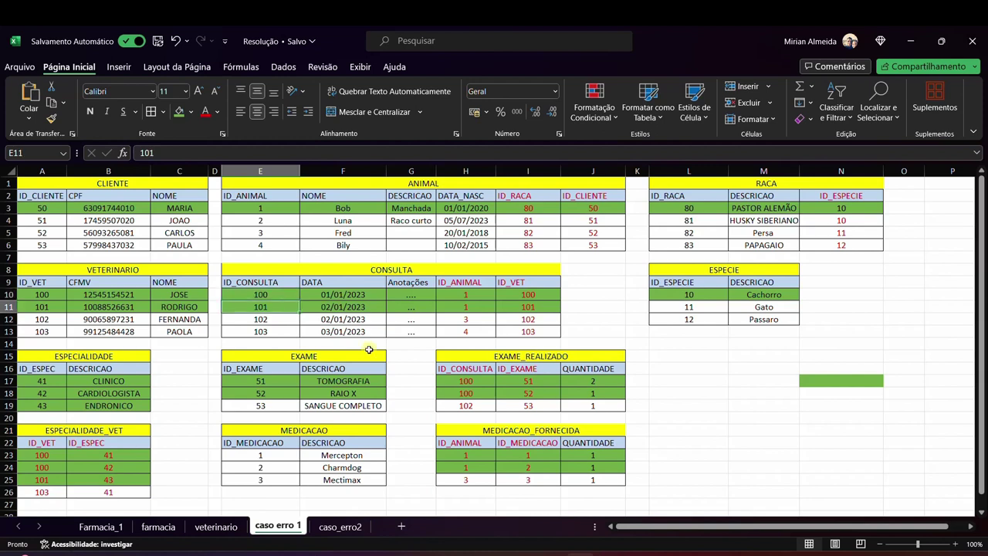
Examine the CONSULTA and MEDICACAO_FORNECIDA tables for a key that ties each supplied medication to a specific consultation
left_click_drag(458, 270, 464, 331)
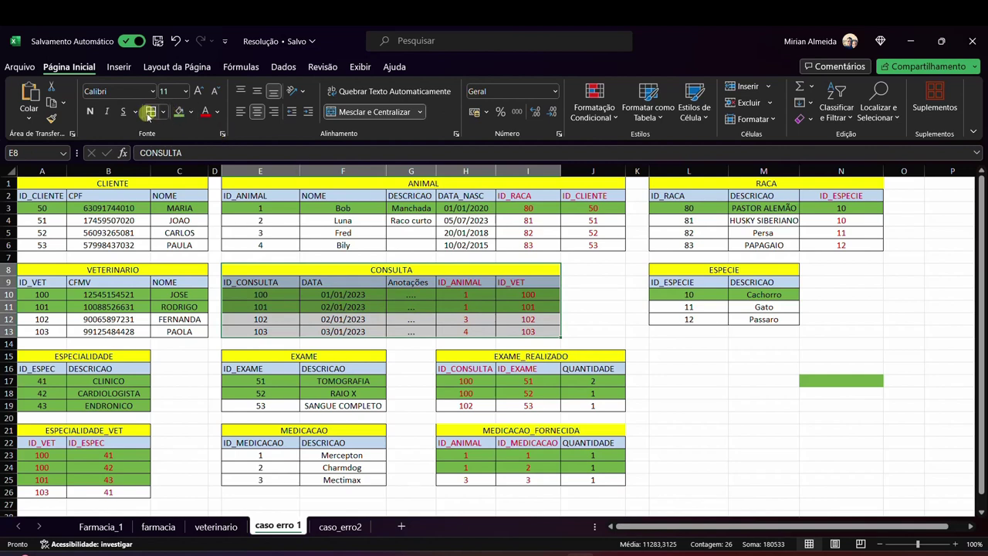
left_click_drag(544, 431, 558, 475)
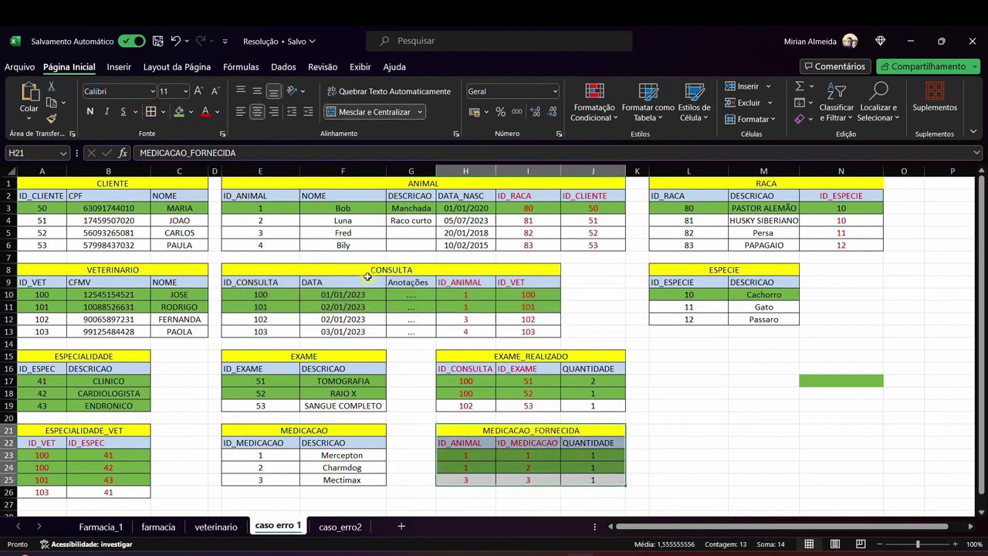
left_click_drag(378, 271, 391, 325)
left_click(442, 281)
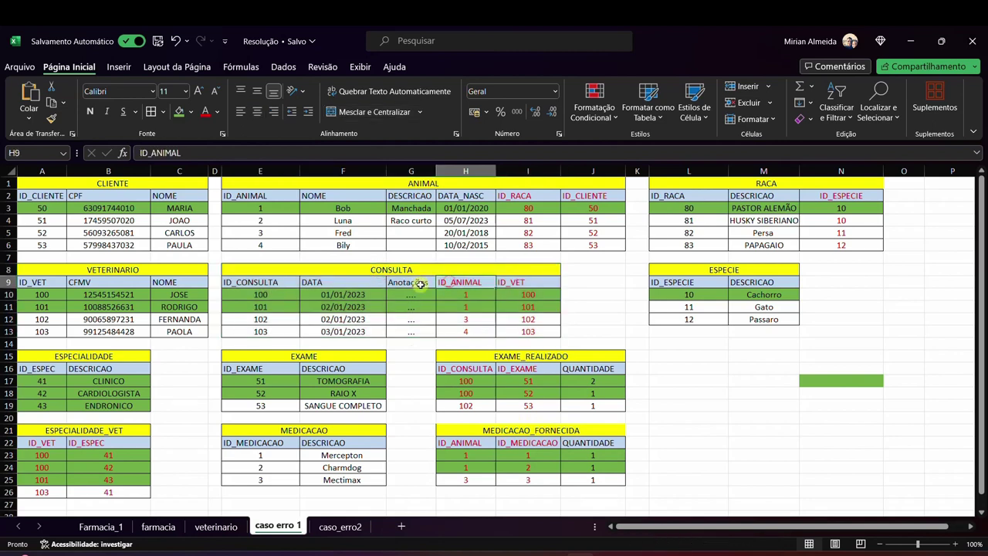
left_click(469, 459)
left_click_drag(469, 459, 541, 466)
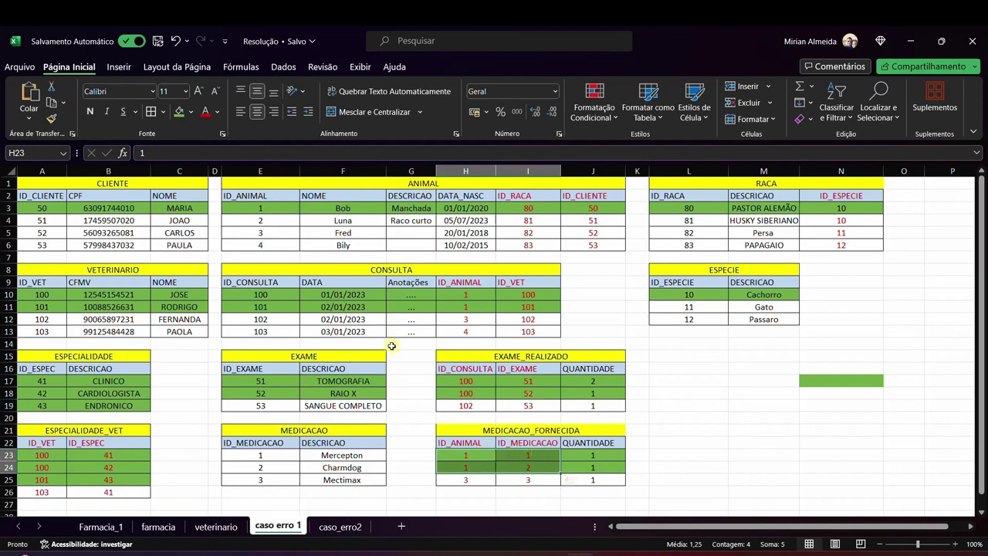
left_click_drag(281, 296, 282, 307)
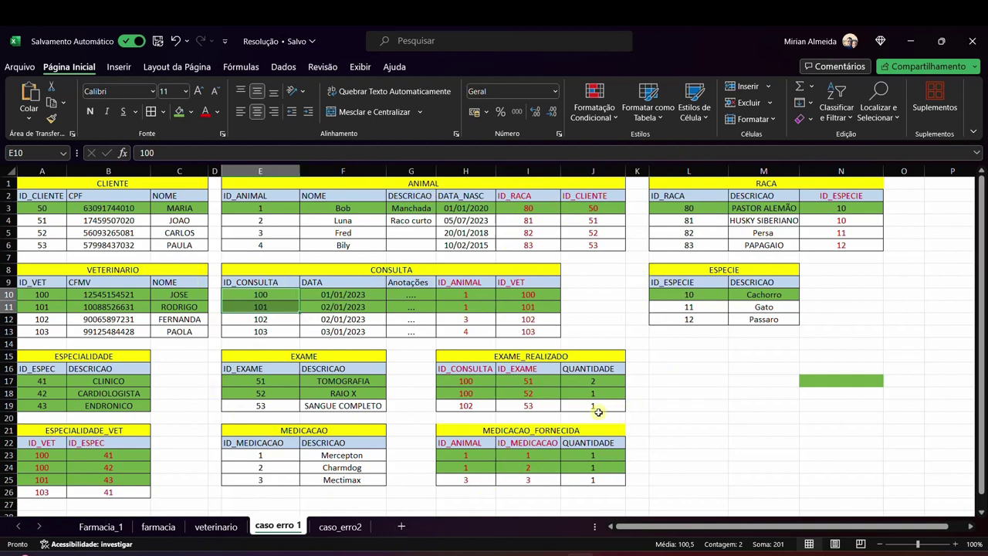
Review the link from client 50 in CLIENTE to its ANIMAL row, that row's ID_RACA, and the CONSULTA table
left_click_drag(50, 208, 158, 210)
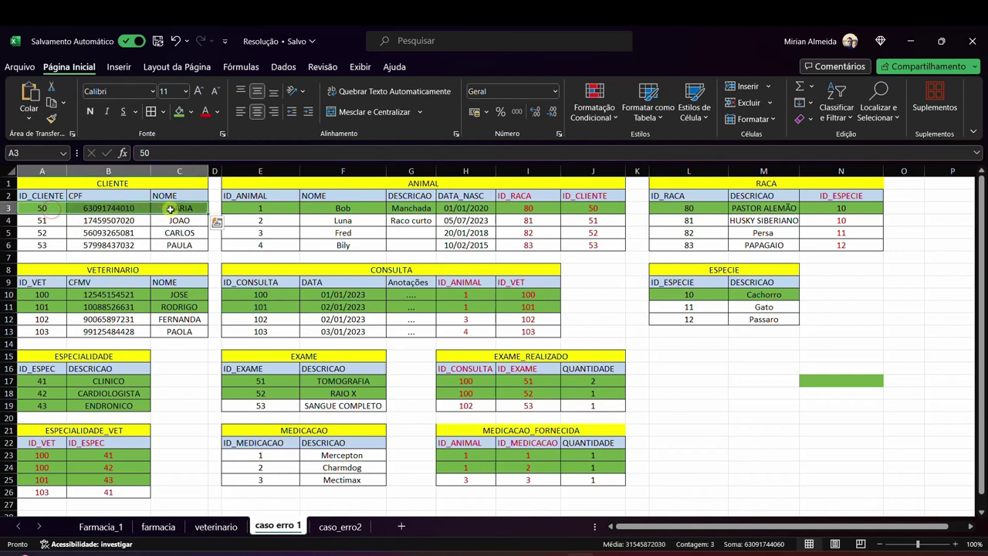
left_click(284, 210)
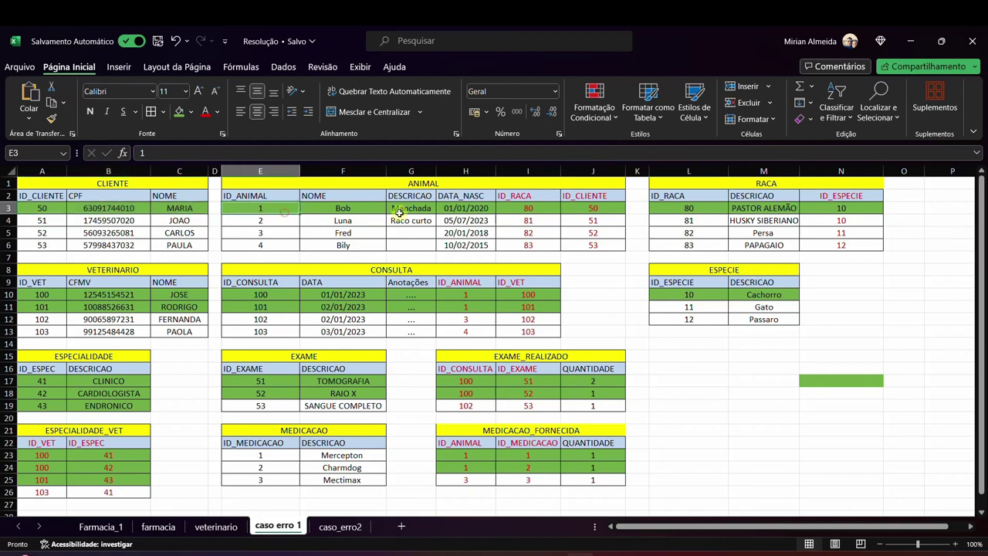
left_click(533, 208)
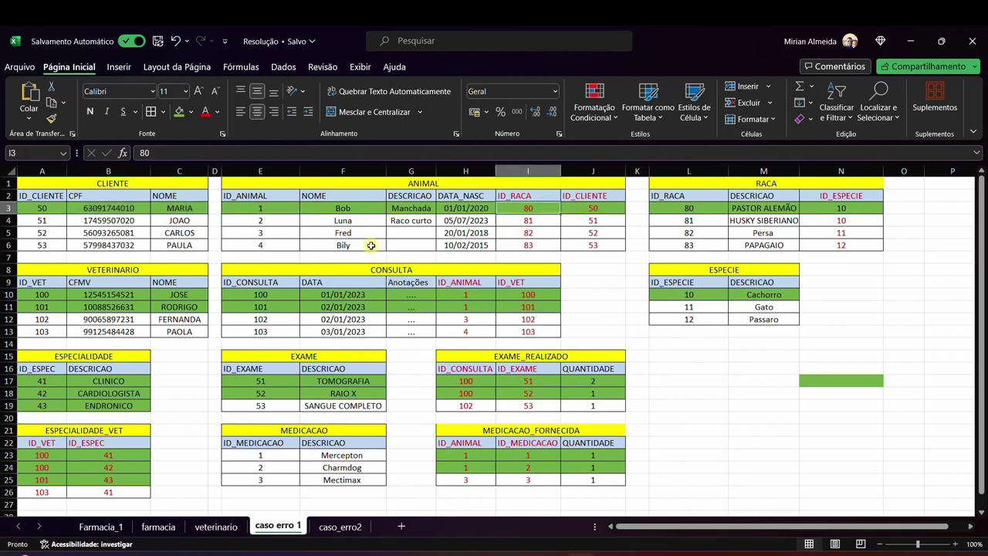
left_click(382, 268)
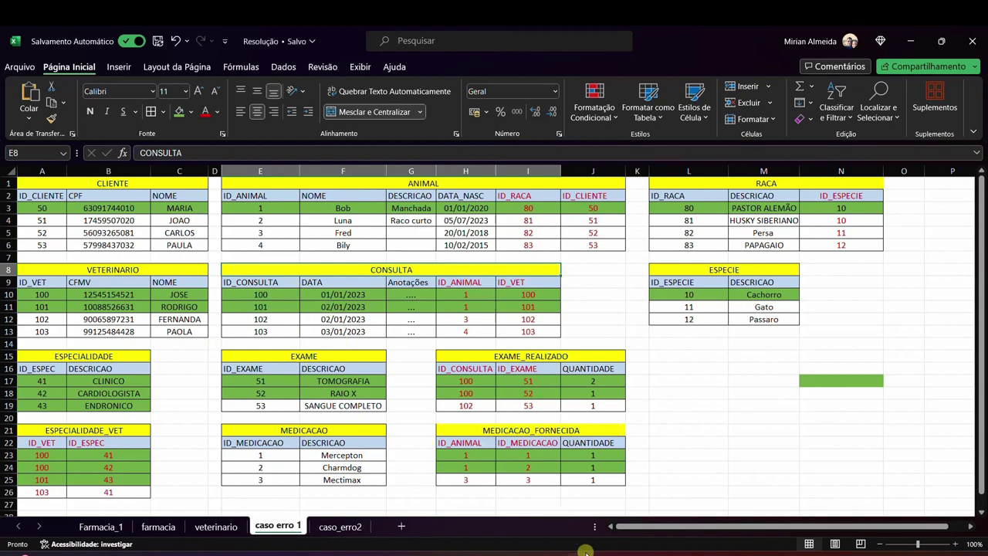
Switch to the BRMW conceptual model and undo the medicacao–animal edits, back to medicacao related to consulta with its quantidade attribute
left_click(609, 554)
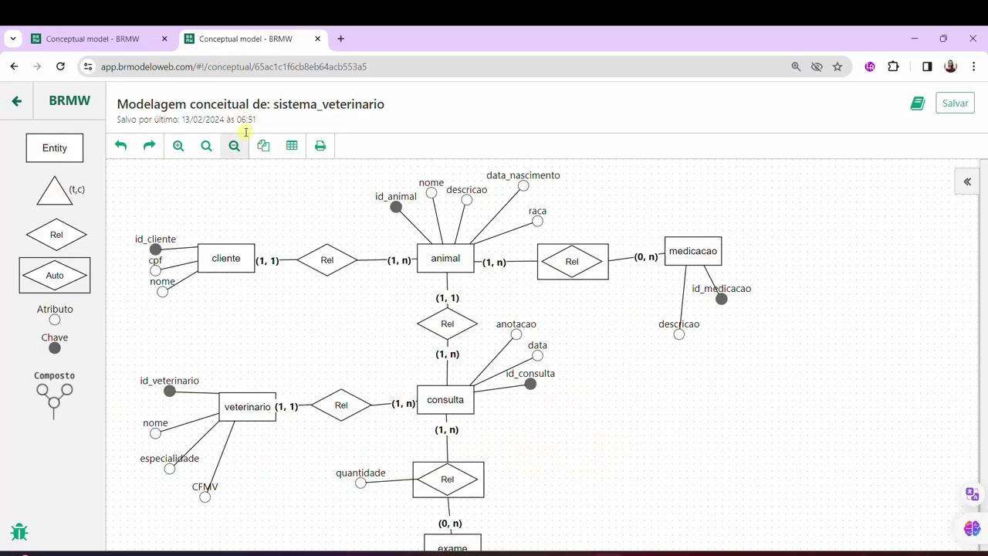
left_click(132, 146)
left_click(132, 146)
left_click(133, 146)
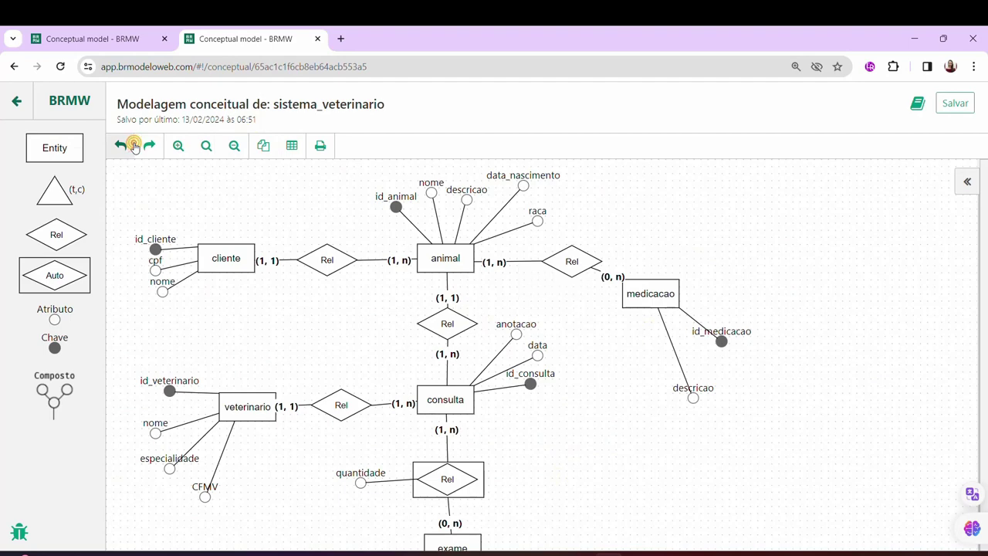
left_click(133, 146)
left_click(132, 146)
left_click(132, 146)
left_click(133, 146)
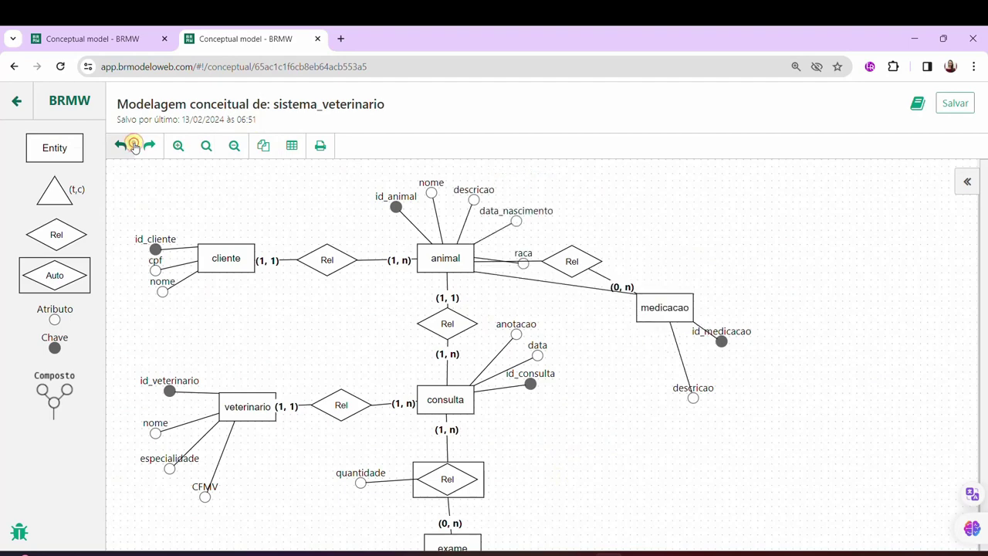
left_click(133, 146)
left_click(133, 146)
left_click(132, 146)
left_click(133, 145)
left_click(133, 146)
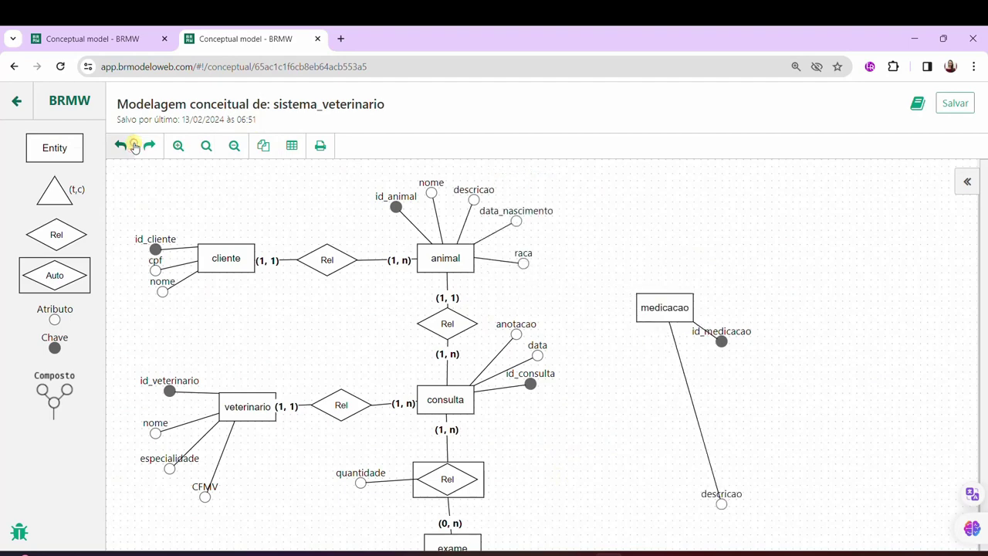
left_click(133, 146)
left_click(133, 146)
left_click(133, 146)
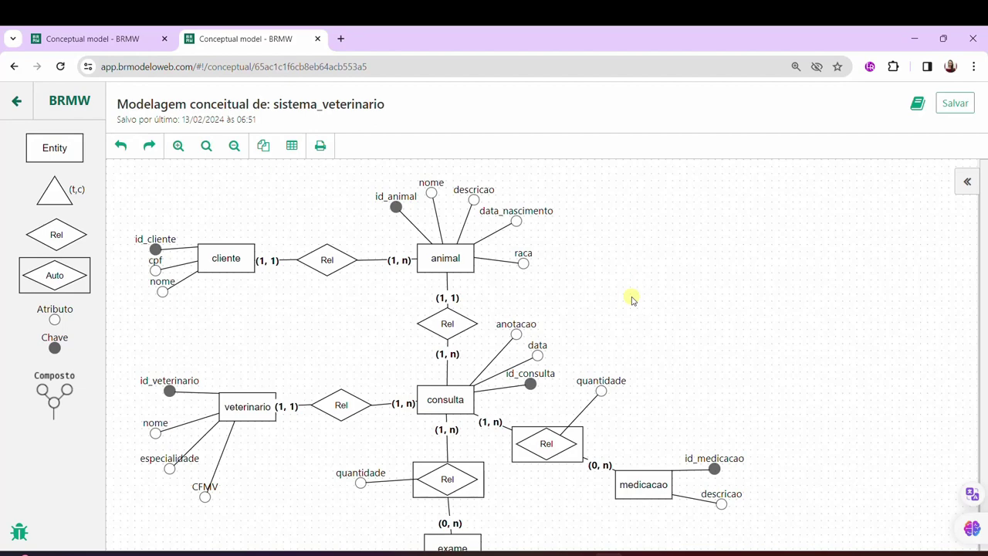
Delete the relationship between cliente and animal, and relate cliente directly to consulta instead
left_click(341, 255)
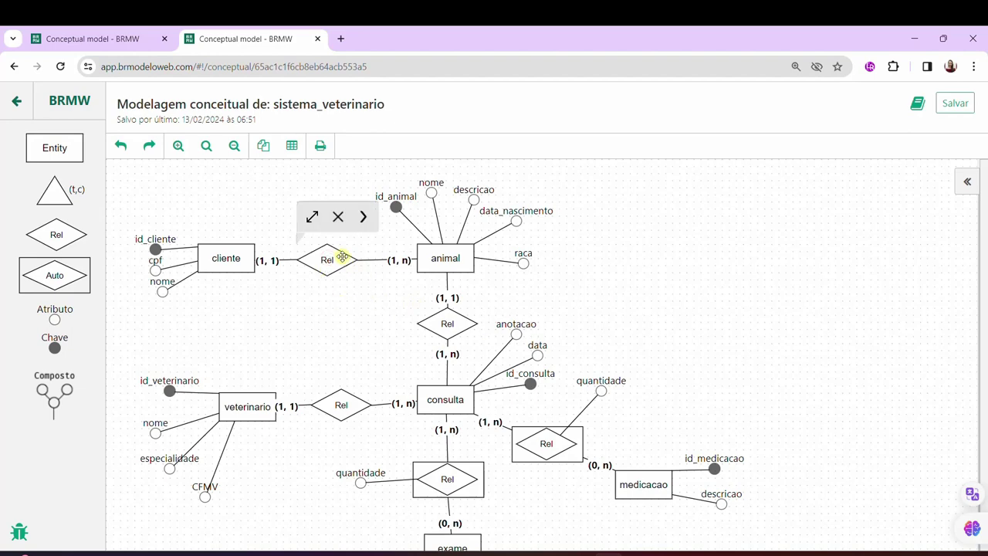
left_click(337, 218)
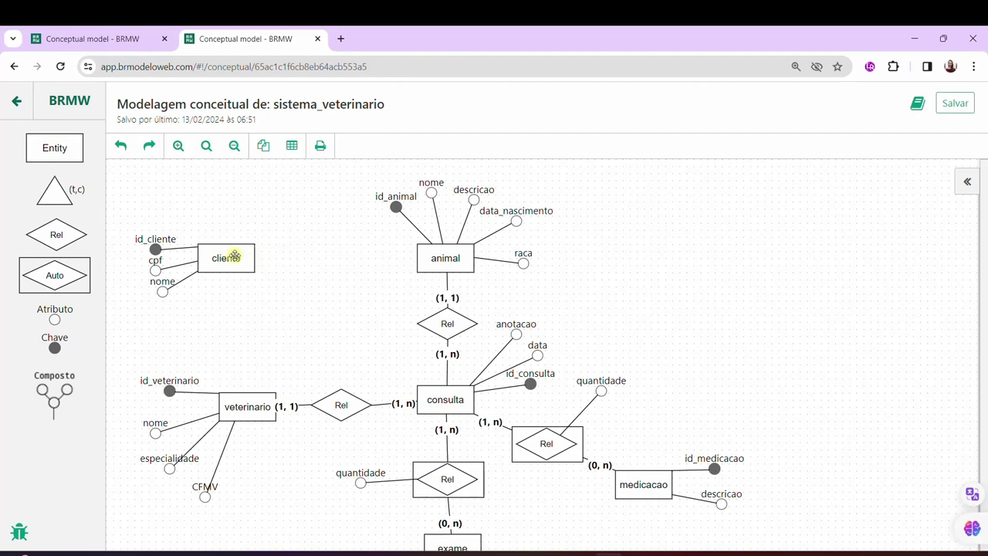
left_click(235, 255)
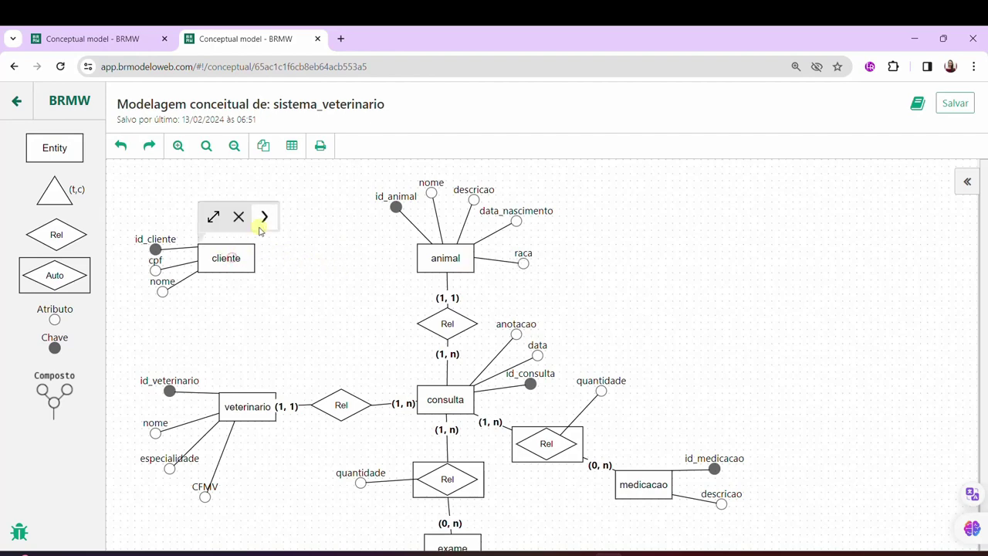
left_click_drag(265, 217, 437, 405)
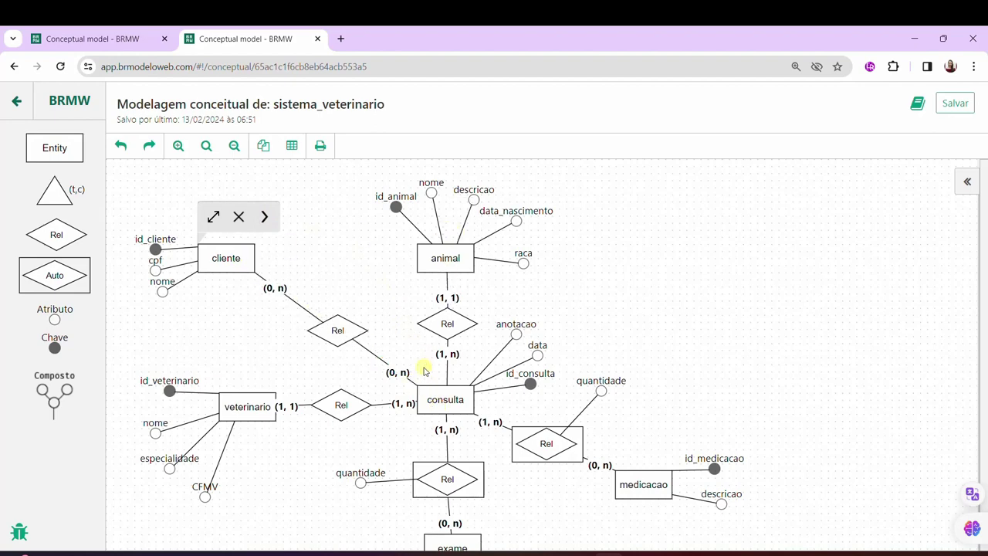
left_click(360, 246)
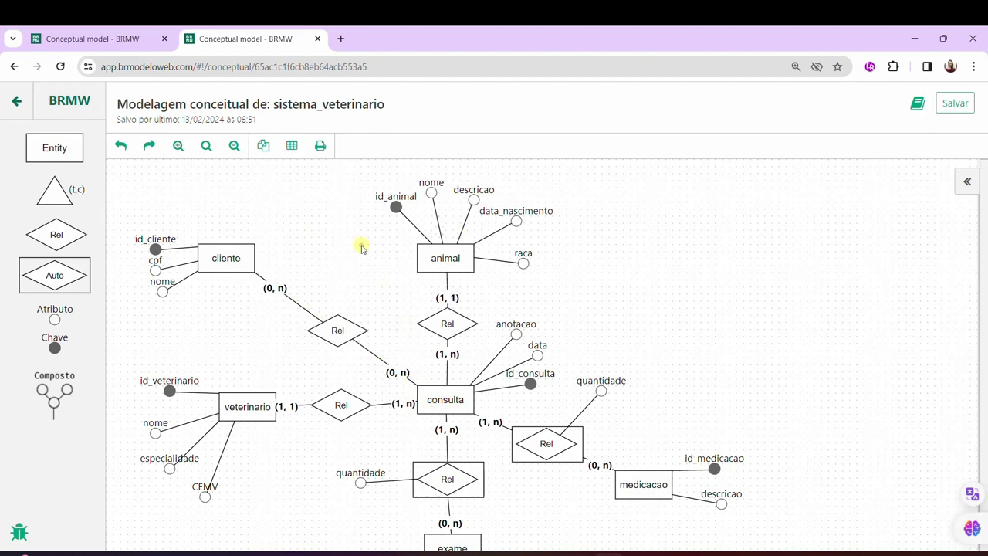
Trace the new relationship from cliente to consulta, and the one between consulta and animal
left_click(242, 256)
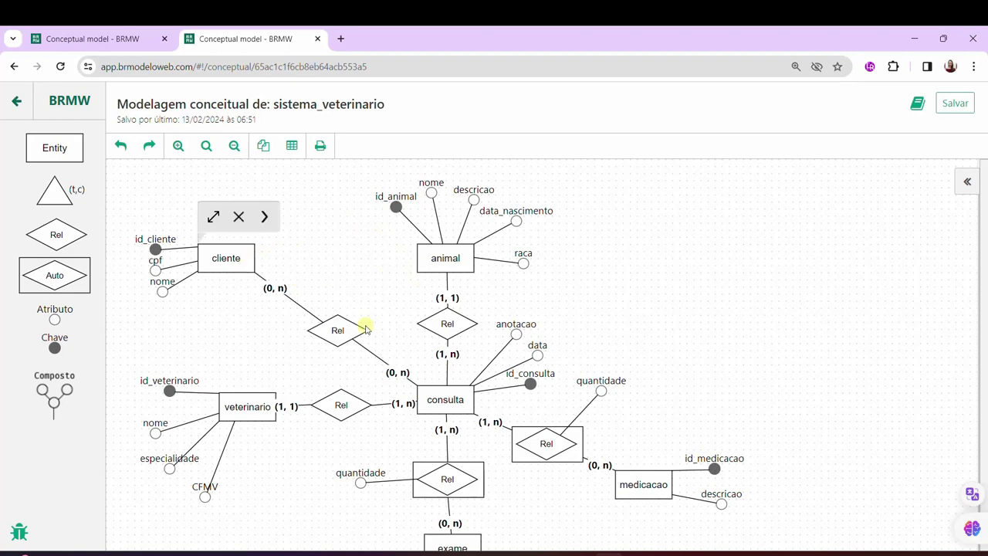
left_click(445, 399)
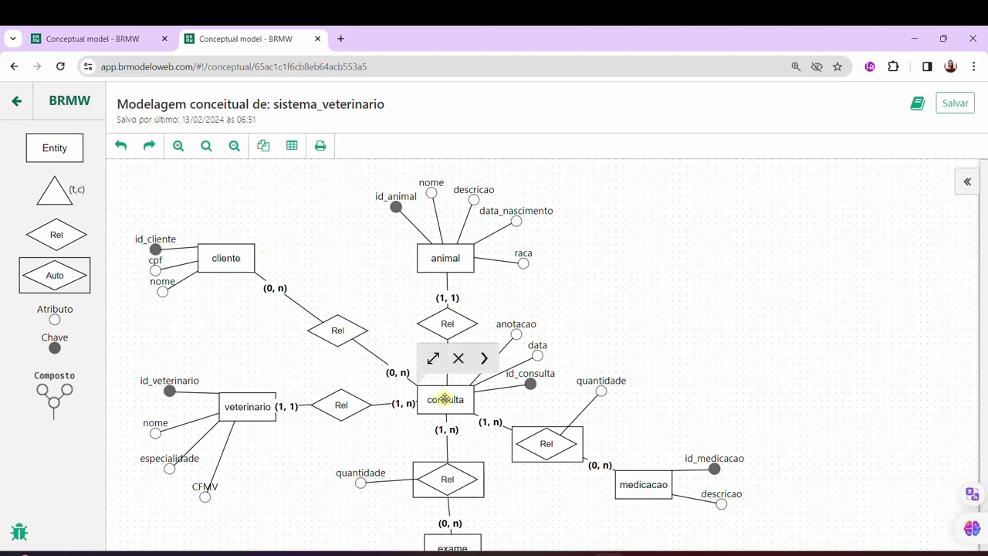
left_click(452, 257)
left_click(443, 399)
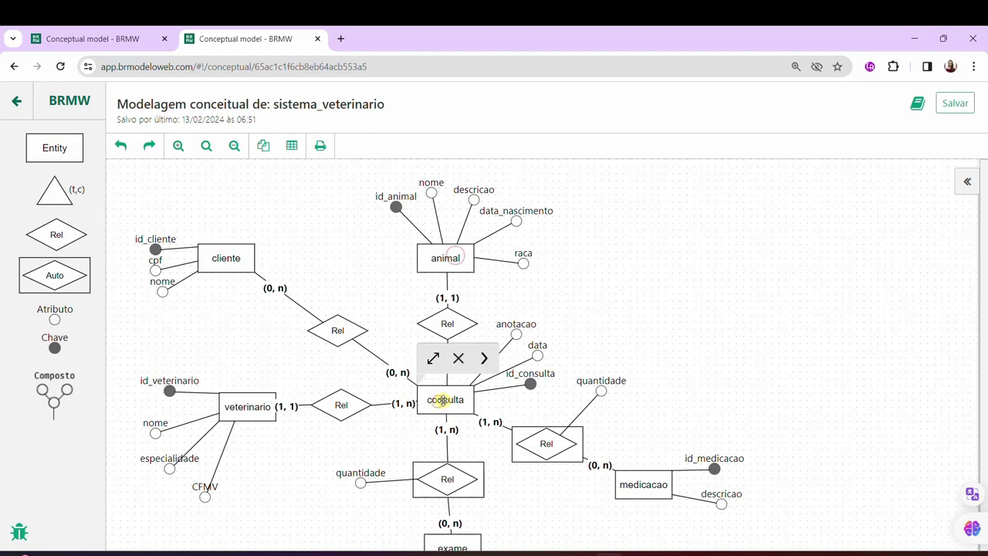
left_click(220, 257)
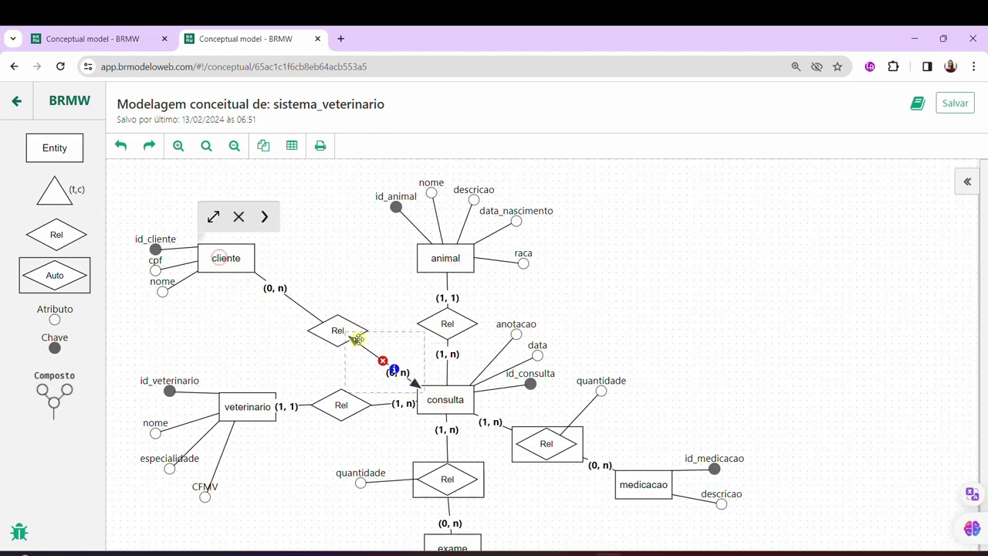
Set the cliente–consulta relationship's cardinalities to (1, n) on the consulta side and (1, 1) on the cliente side
left_click(974, 181)
left_click(820, 199)
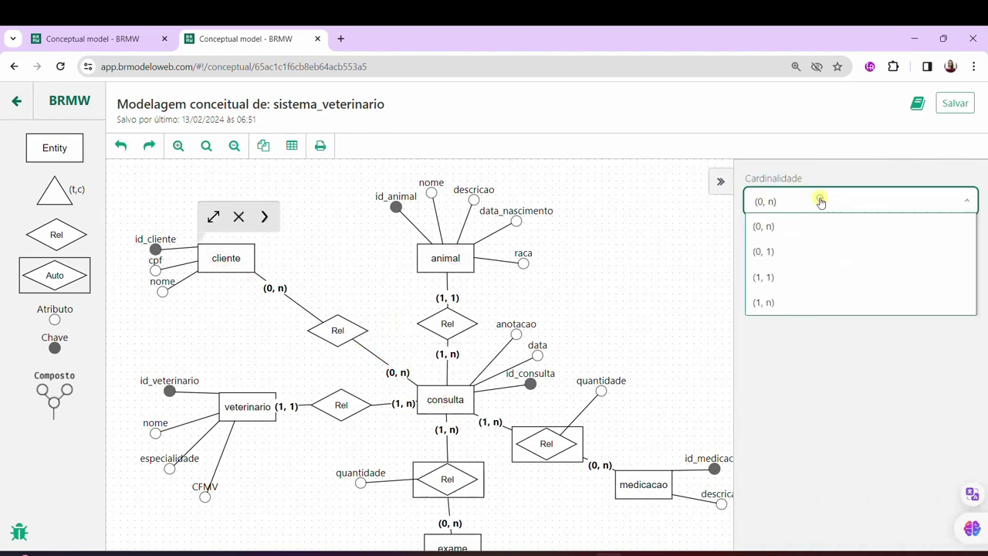
left_click(790, 302)
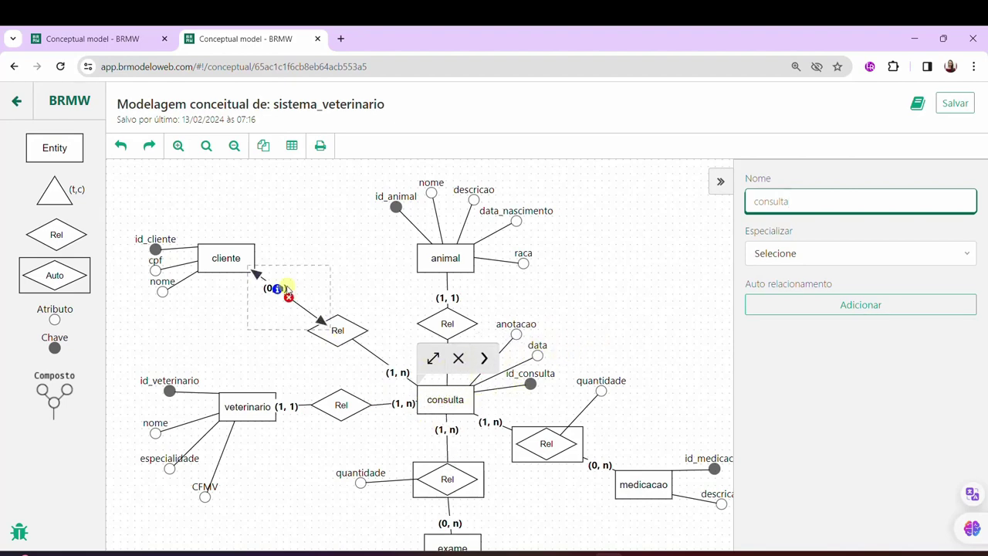
left_click(278, 289)
left_click(840, 202)
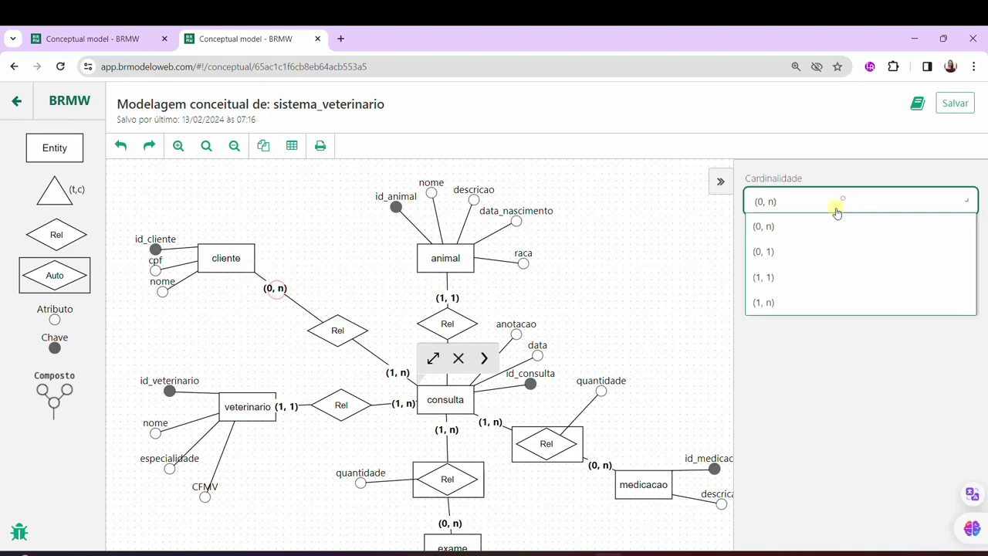
left_click(794, 274)
left_click(677, 276)
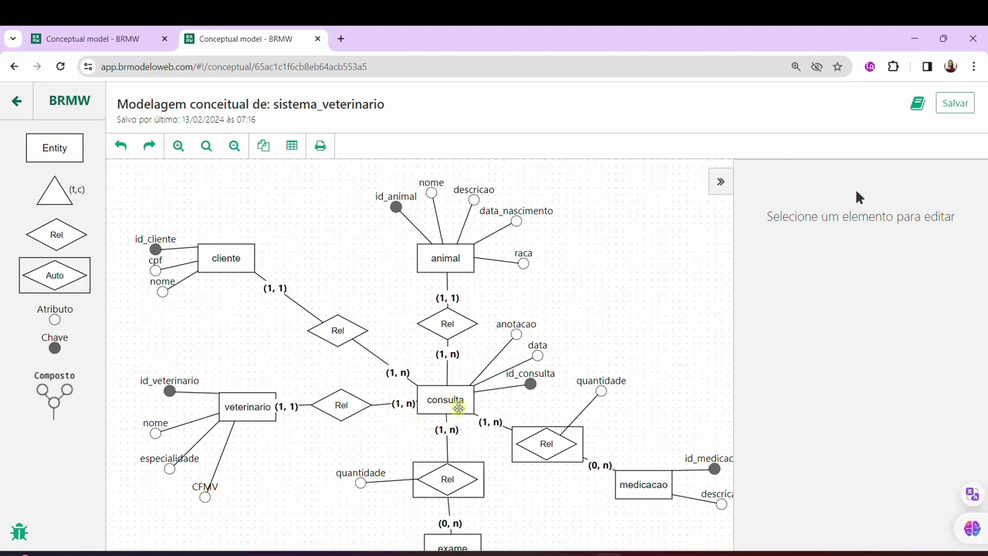
Check whether cliente can reach animal only by way of consulta in the diagram
mouse_move(526, 343)
left_click(243, 258)
left_click(431, 398)
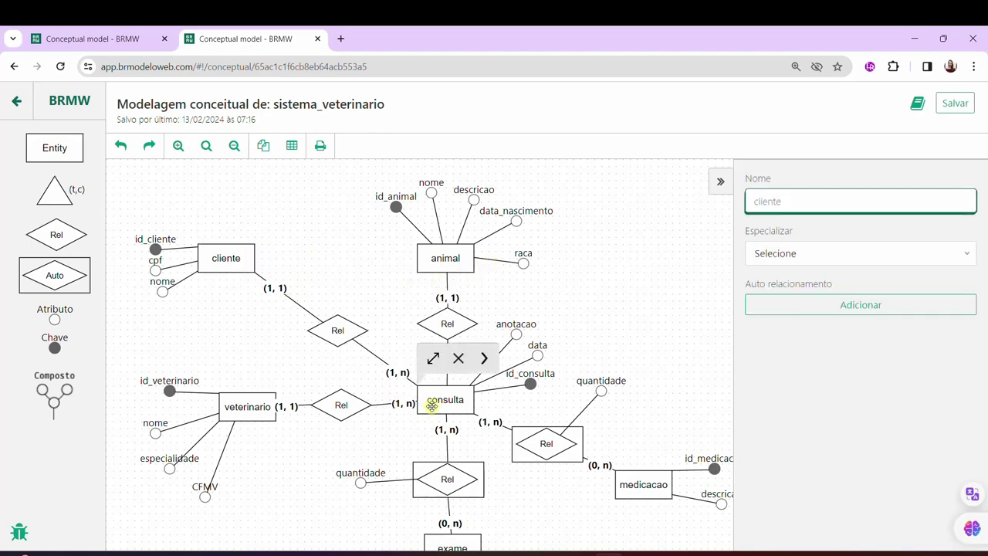
left_click(232, 261)
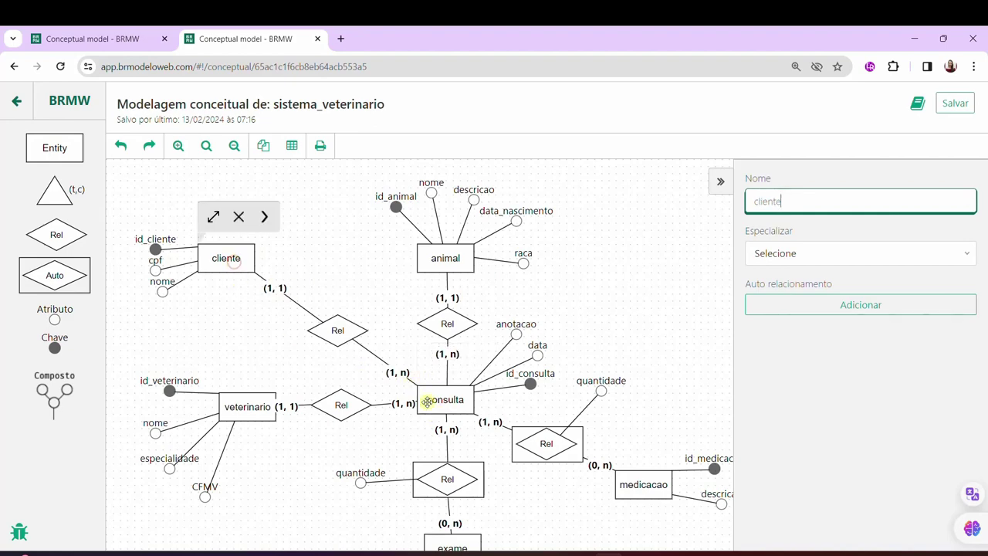
left_click(446, 406)
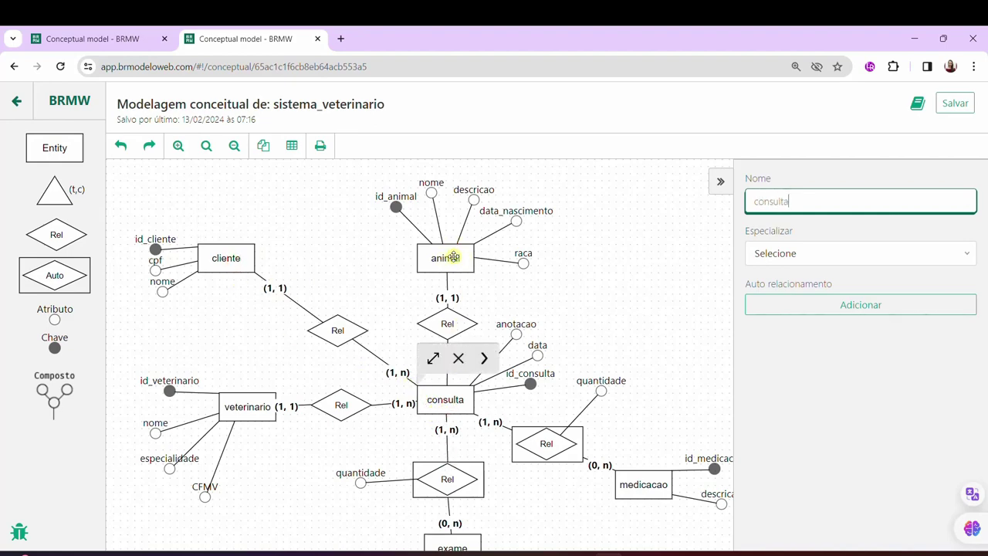
left_click(438, 400)
left_click(592, 259)
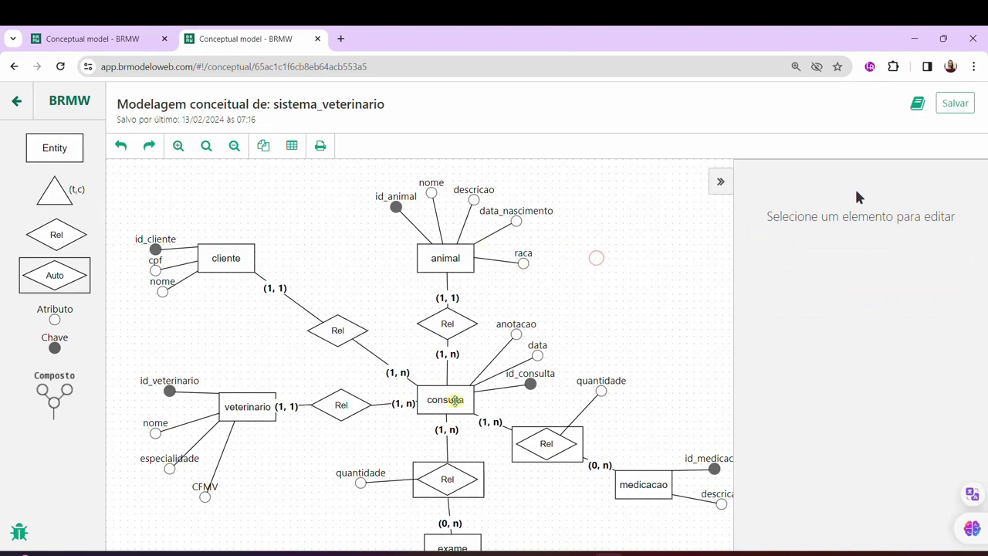
Switch to Excel, open the caso_erro2 sheet, and compare its tables with the BRMW conceptual model
mouse_move(569, 551)
left_click(556, 521)
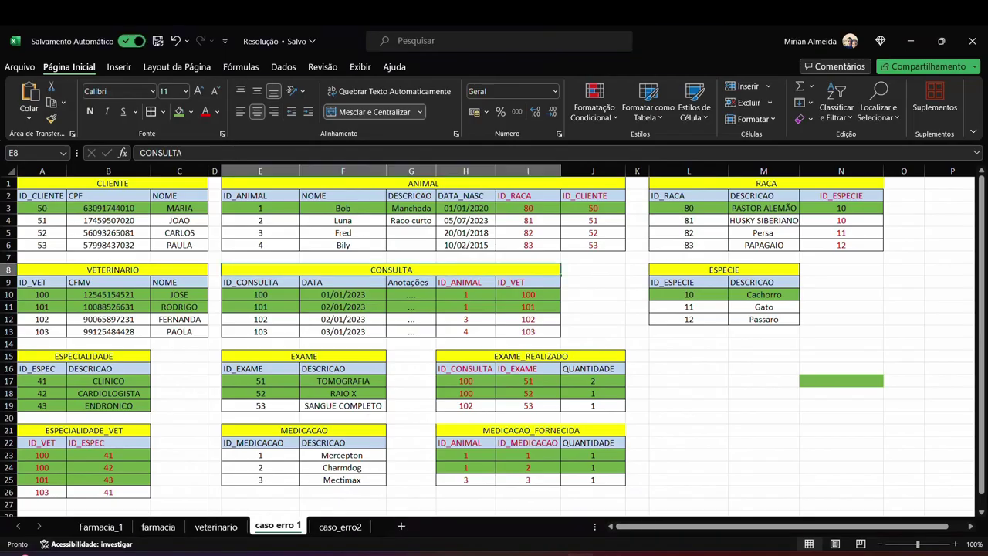
left_click(343, 526)
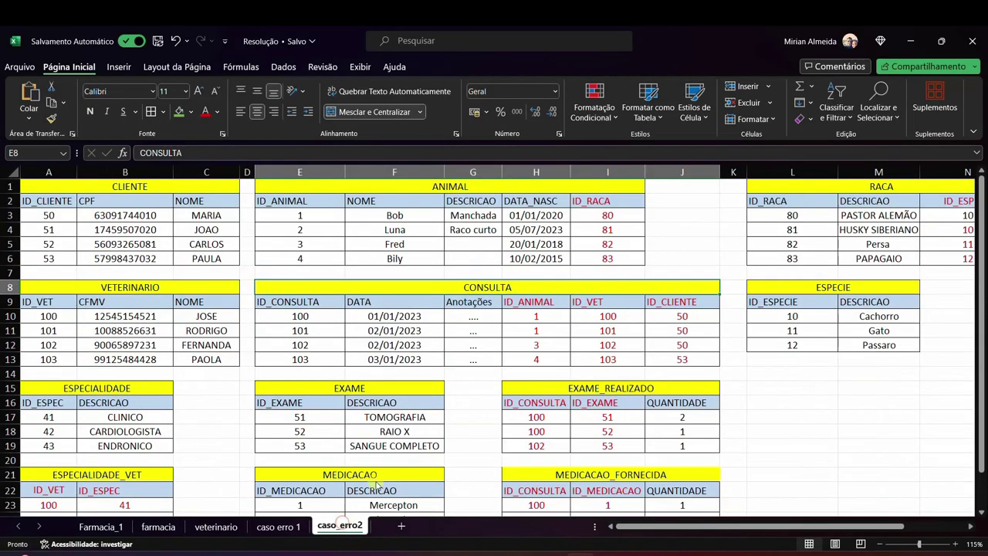
scroll(738, 352, "down", 3)
scroll(623, 470, "up", 1)
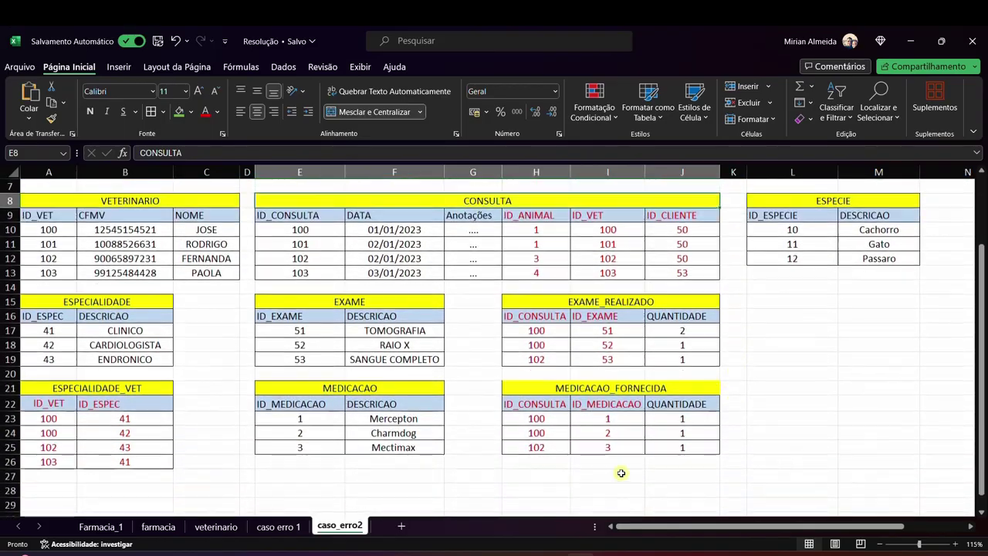
key("alt+Tab")
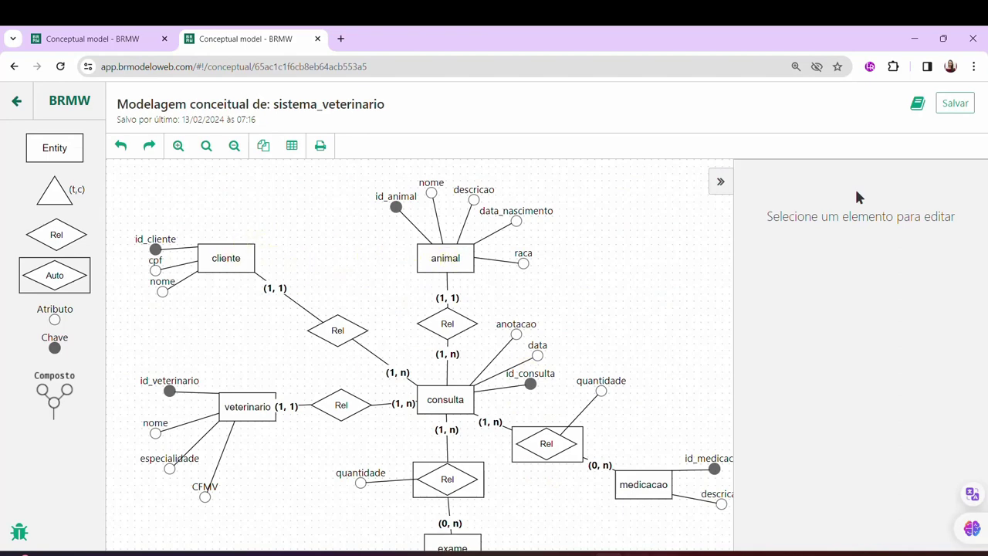
key("alt+Tab")
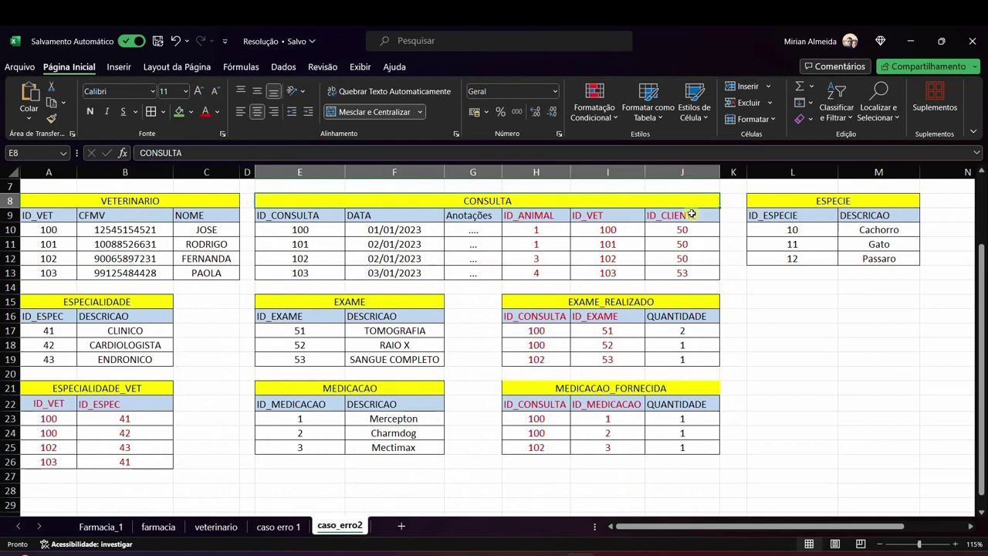
Compare the ID_CLIENTE column of CONSULTA with the empty cells J2:J6 beside the ANIMAL table
left_click_drag(691, 213, 684, 272)
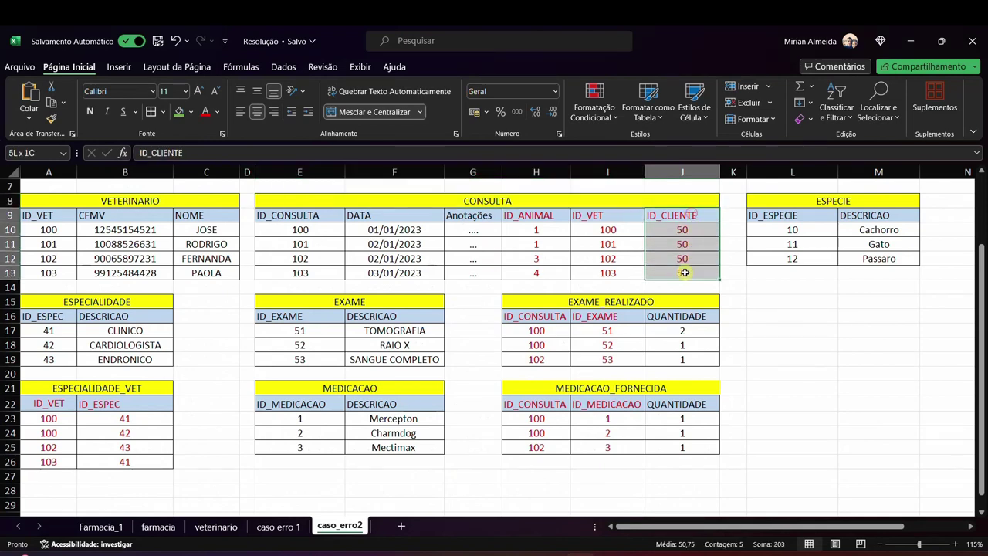
scroll(684, 273, "up", 2)
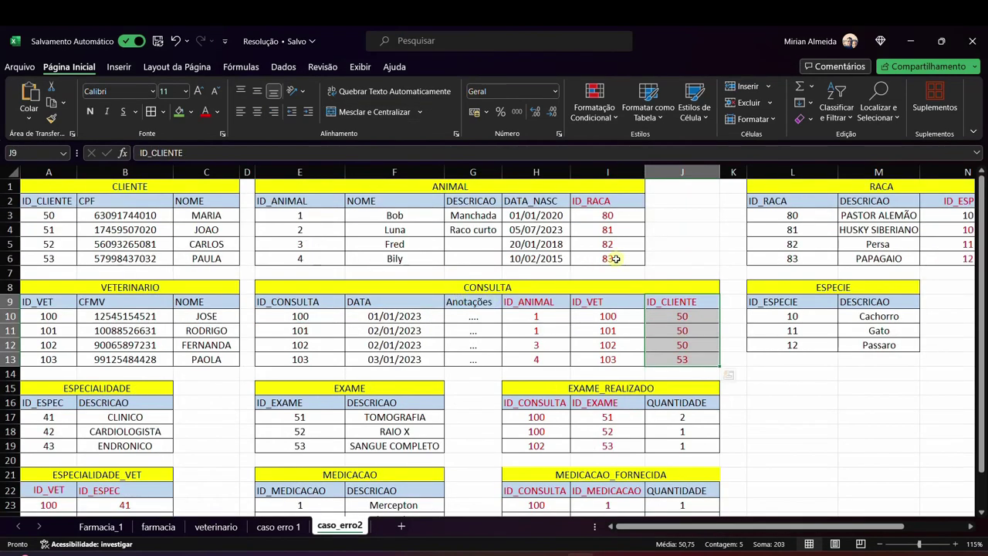
left_click_drag(659, 200, 673, 256)
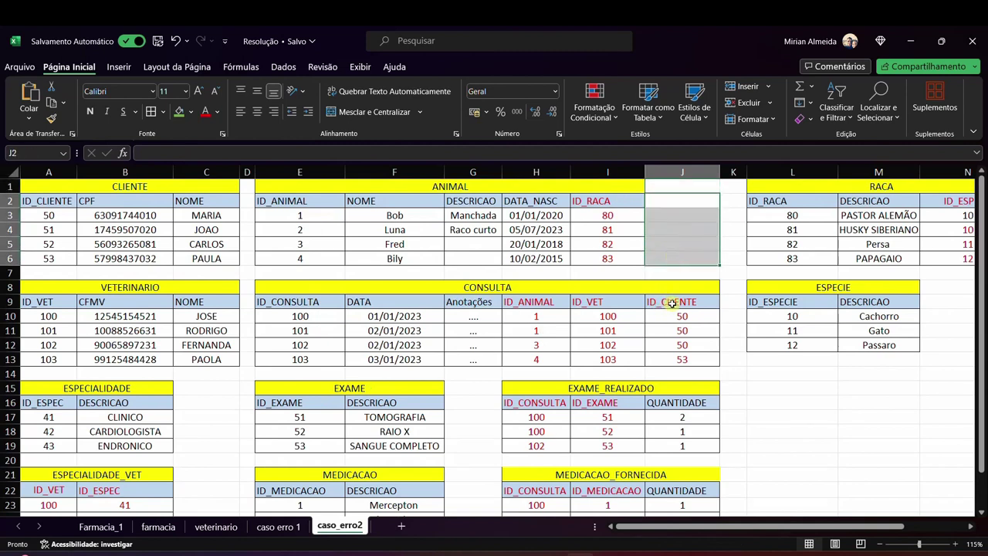
left_click_drag(673, 302, 674, 344)
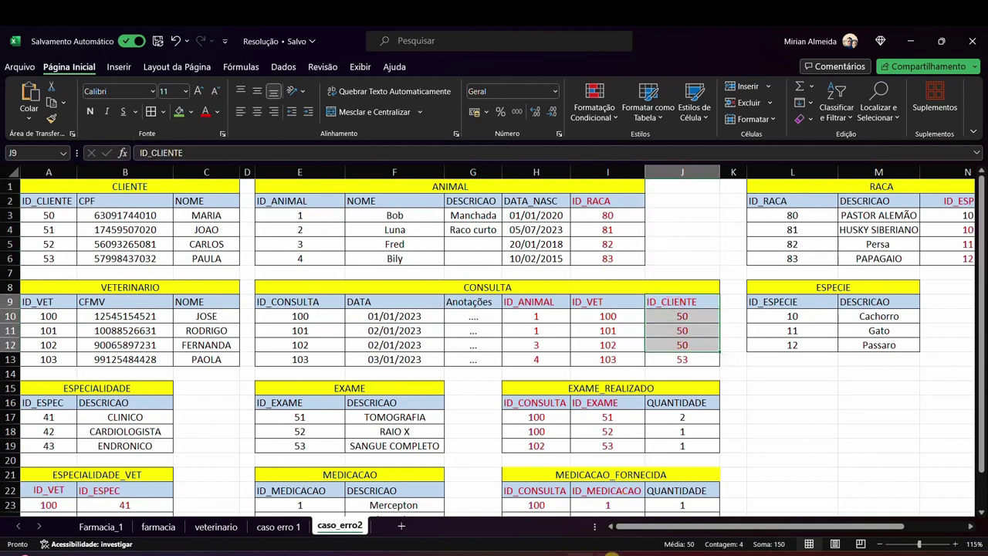
Switch to the BRMW conceptual model and review how cliente connects to consulta
mouse_move(610, 555)
left_click(608, 501)
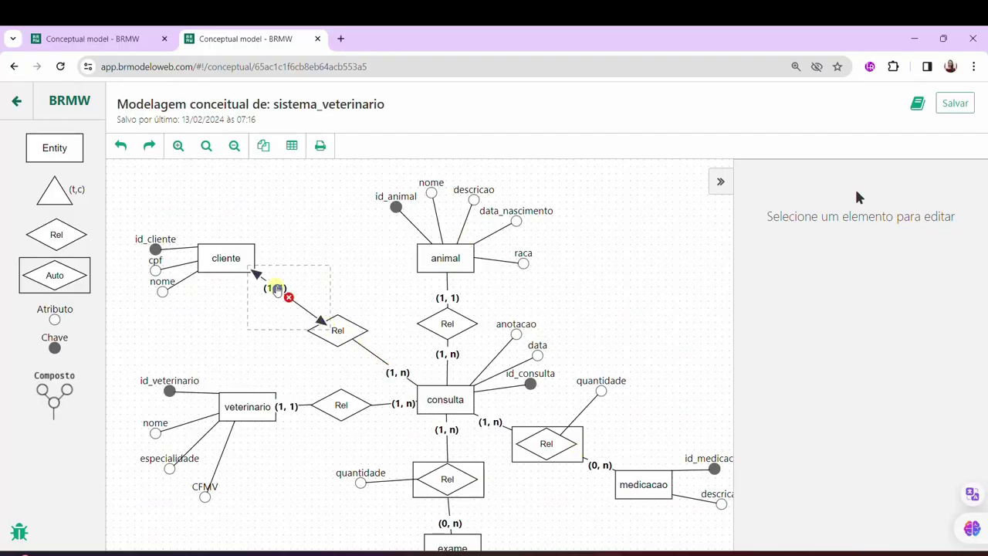
left_click(433, 397)
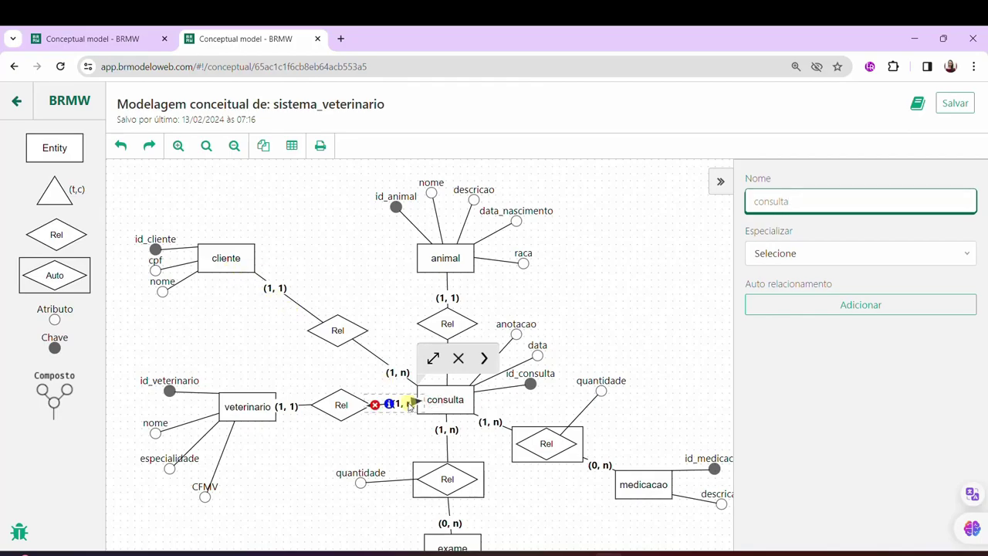
Return to the caso_erro2 sheet in Excel and fill the first CLIENTE record, A3:C3, with green
left_click(617, 544)
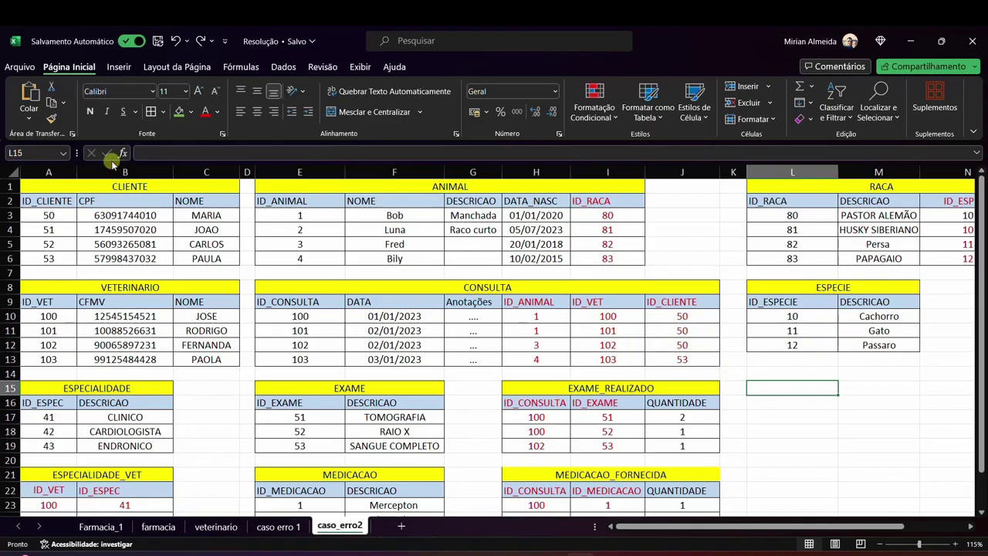
left_click_drag(42, 216, 205, 217)
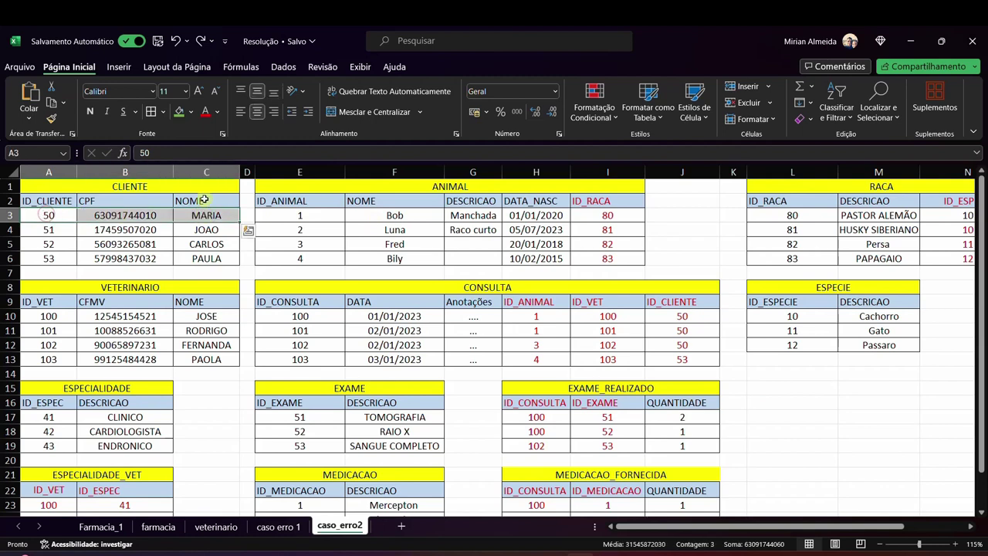
left_click(178, 112)
Check the ANIMAL table's records for any column that links them to the green client
left_click_drag(303, 216, 622, 215)
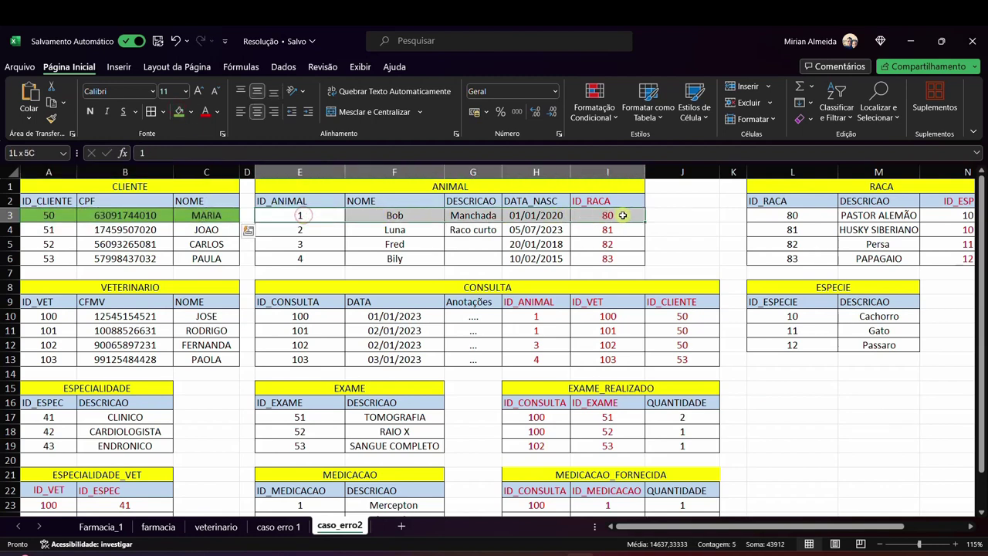
key("Down")
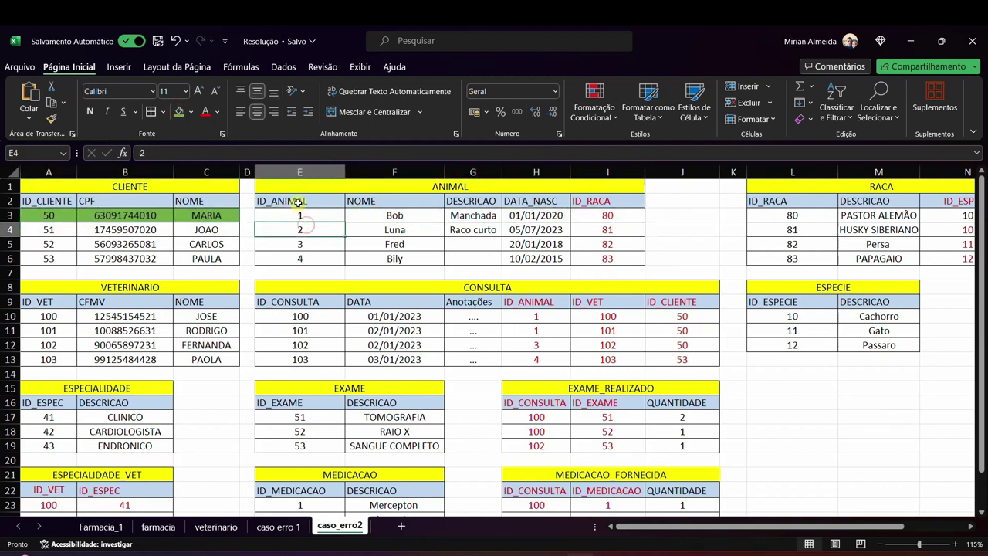
left_click_drag(324, 216, 681, 215)
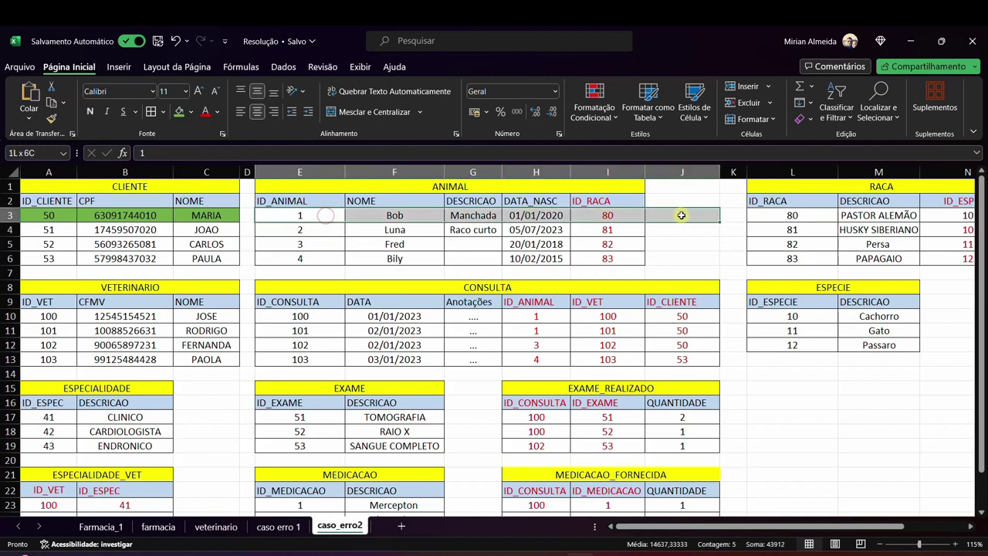
left_click_drag(545, 189, 545, 258)
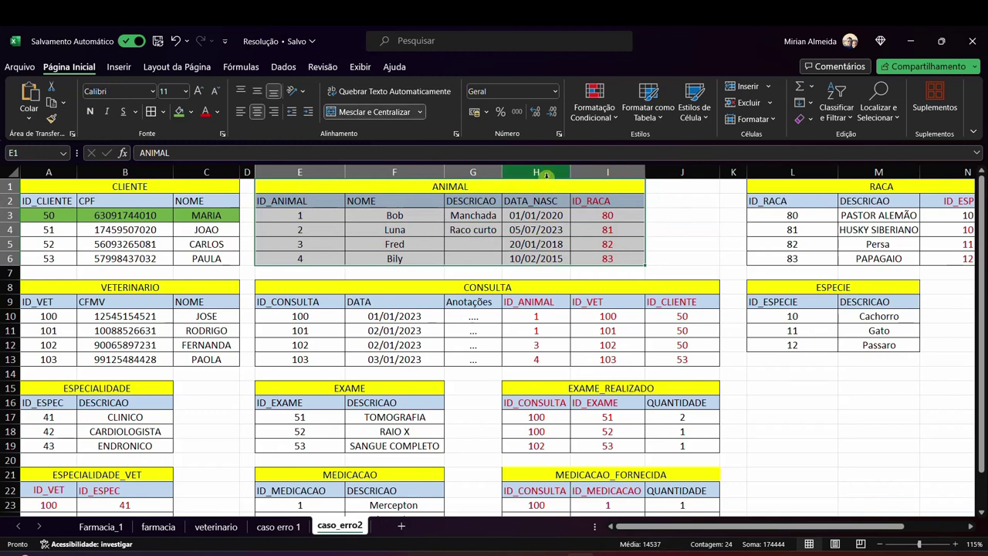
left_click(317, 216)
left_click_drag(317, 215, 422, 256)
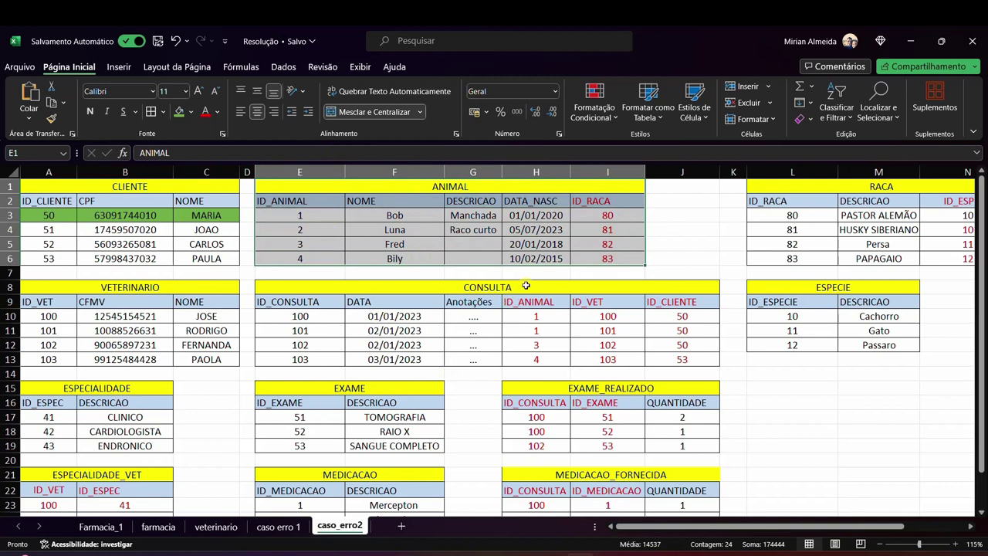
Fill the first three CONSULTA records, E10:J12, with green
left_click(688, 317)
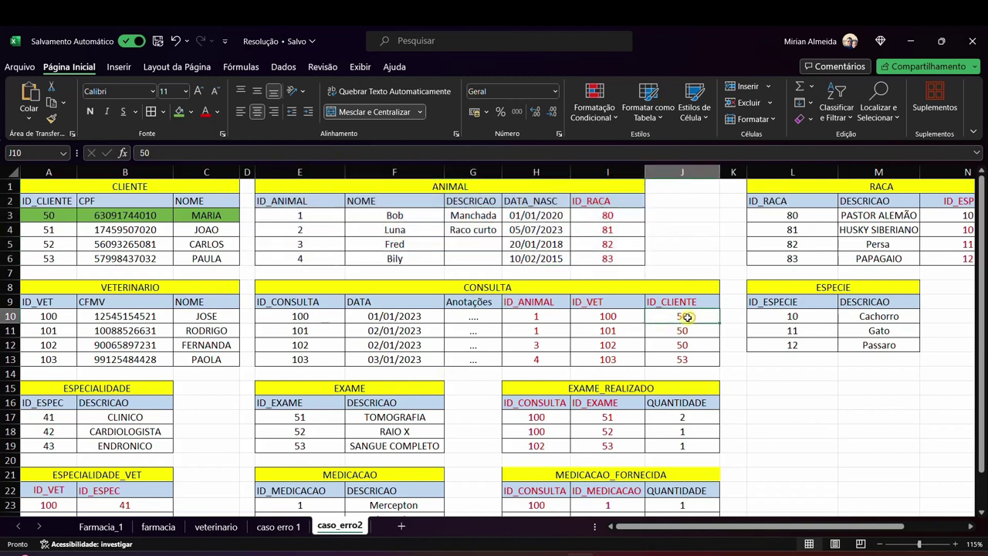
left_click_drag(688, 317, 551, 311)
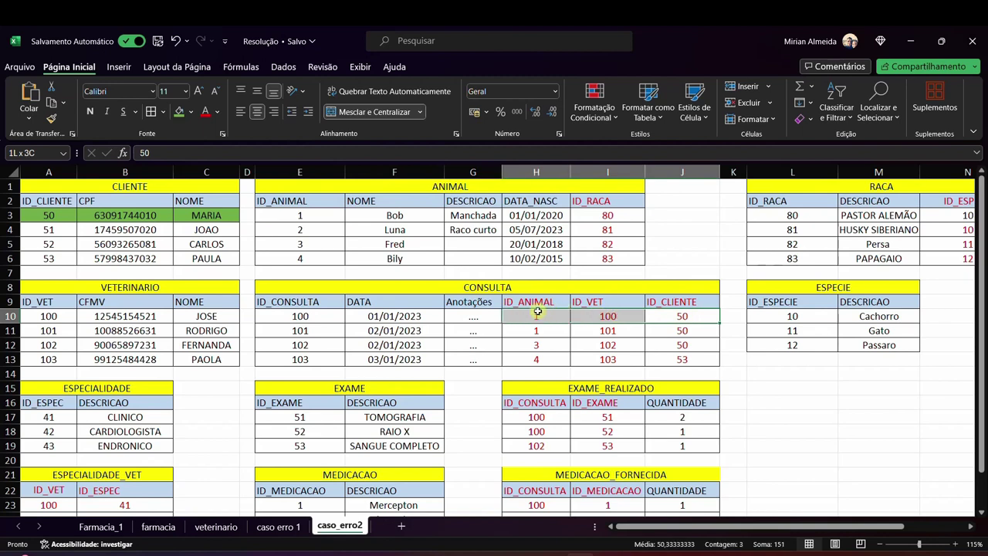
left_click_drag(538, 312, 301, 330)
left_click(179, 111)
left_click_drag(682, 317, 301, 344)
left_click(179, 111)
Compare the ID_CLIENTE and ID_ANIMAL values across the three green CONSULTA records
left_click(688, 322)
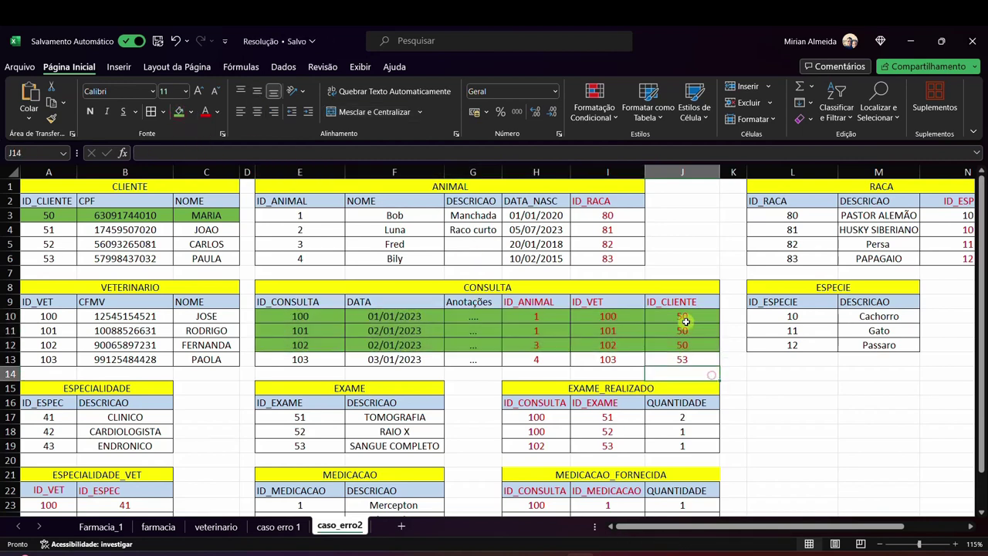
left_click(548, 317)
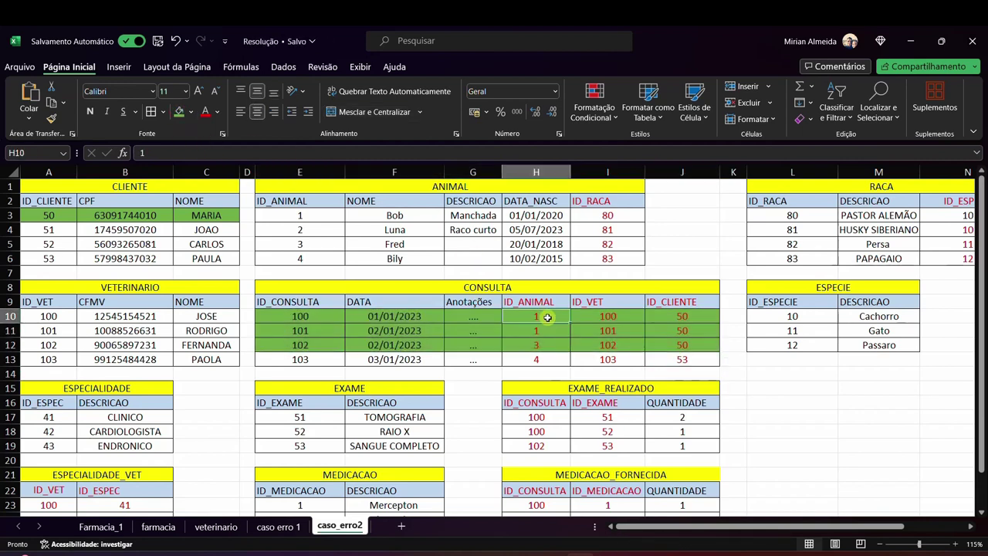
left_click(688, 317)
left_click(554, 317)
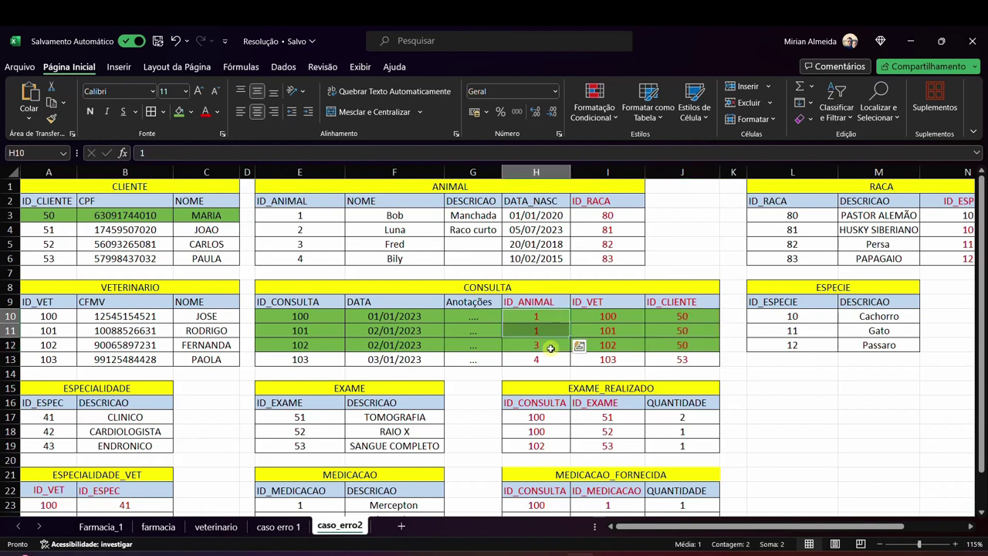
left_click(551, 348)
left_click(543, 316)
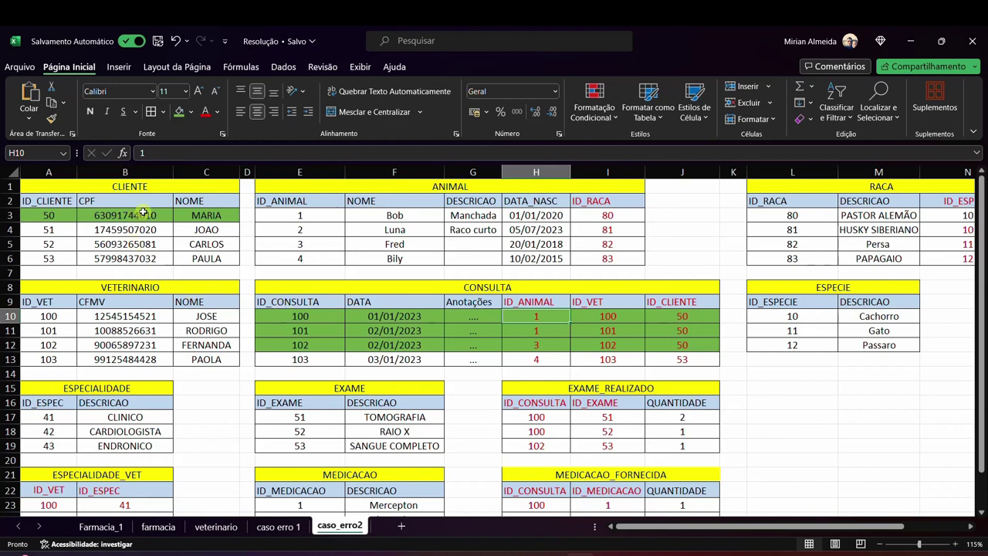
Compare the CLIENTE and CONSULTA tables with ANIMAL and the empty cell J2 beside its headers
left_click_drag(190, 182, 181, 255)
left_click_drag(373, 291, 373, 356)
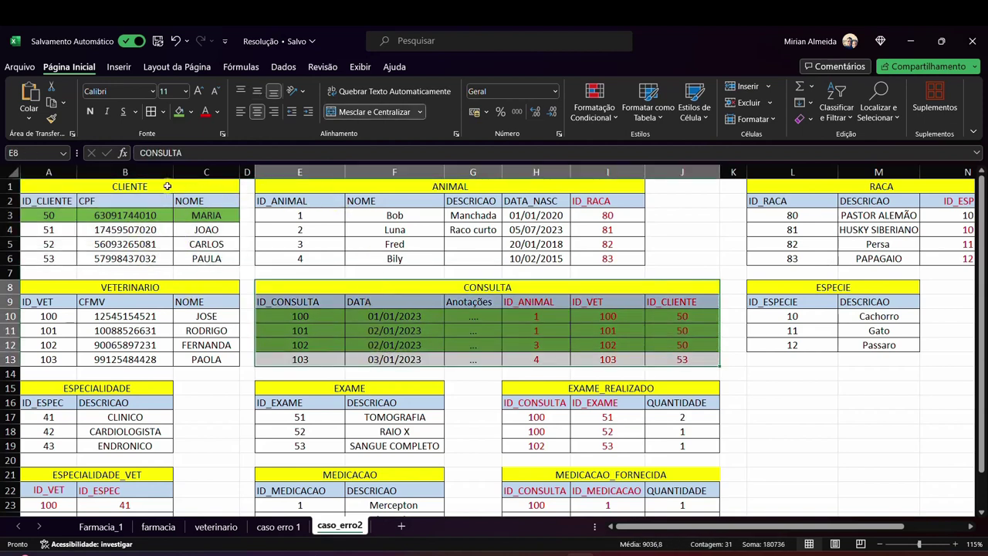
left_click_drag(167, 186, 165, 260)
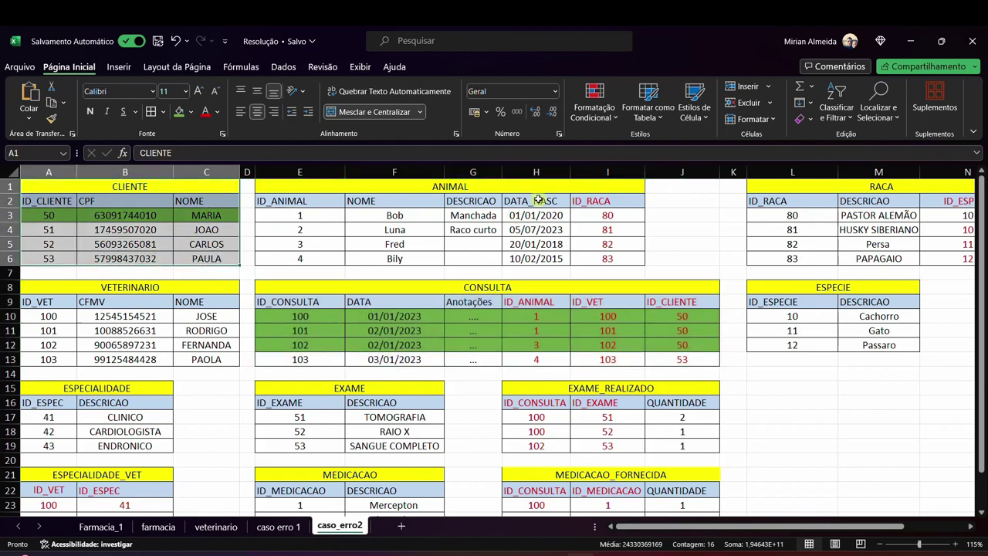
left_click_drag(585, 185, 590, 258)
left_click(669, 204)
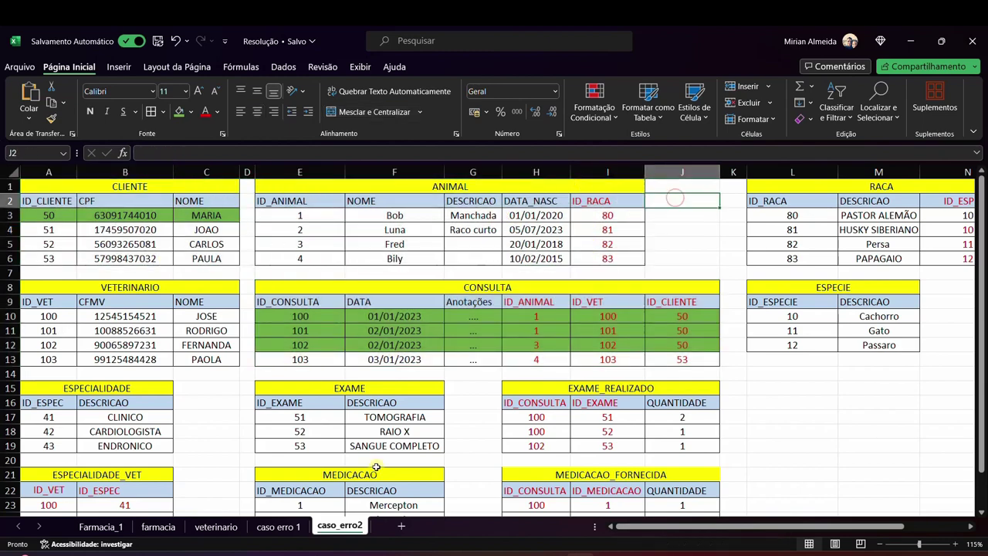
Open the veterinario sheet and trace the first CLIENTE record to its animal through ANIMAL's ID_CLIENTE column
left_click(215, 526)
scroll(349, 376, "up", 3)
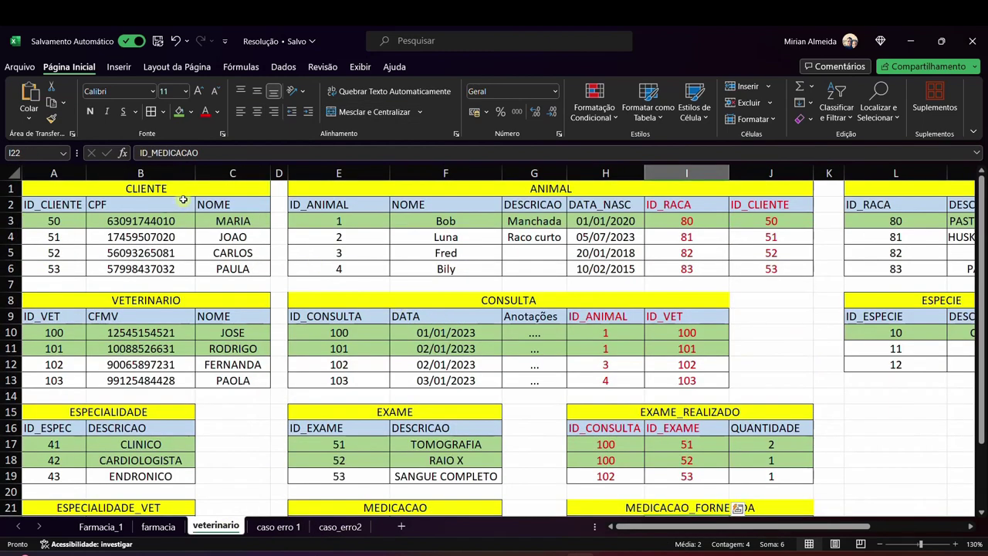
left_click_drag(209, 189, 212, 271)
left_click(67, 221)
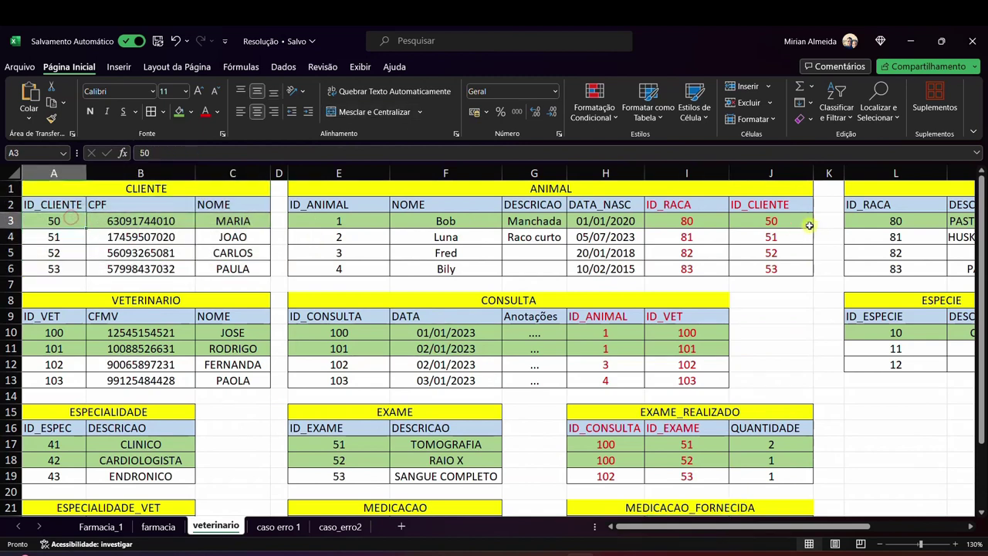
left_click_drag(784, 221, 81, 227)
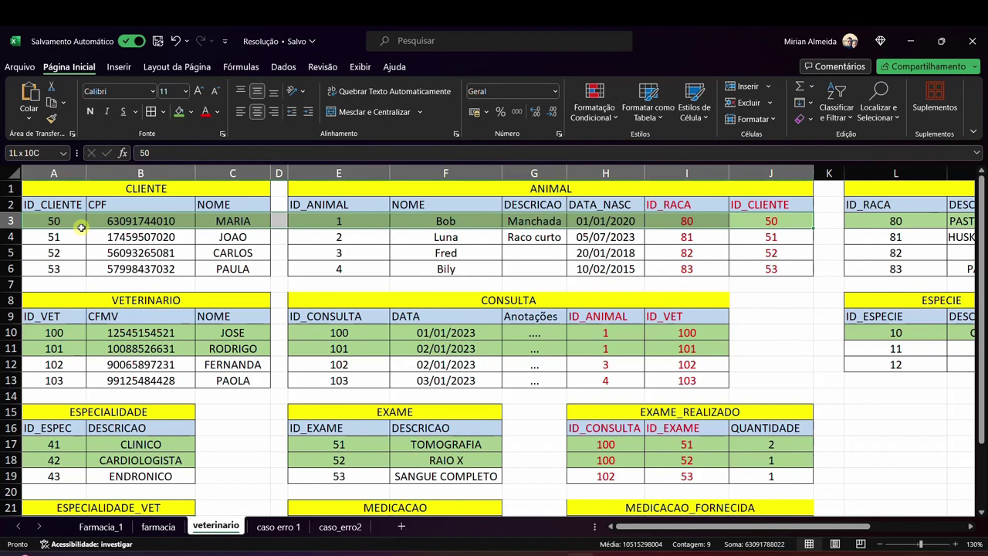
left_click(85, 190)
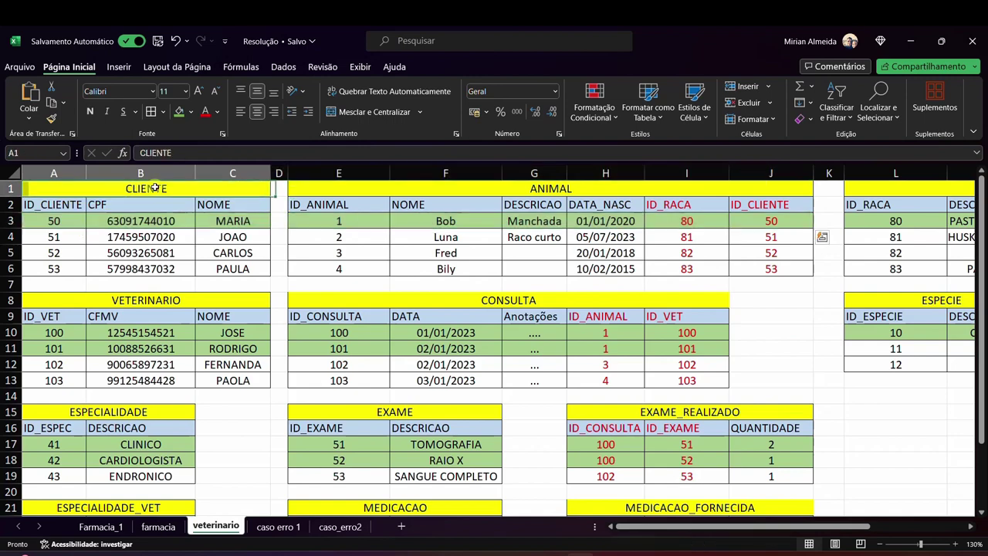
Return to the caso_erro2 sheet and trace the green CLIENTE record to its animals through the CONSULTA table
left_click(338, 527)
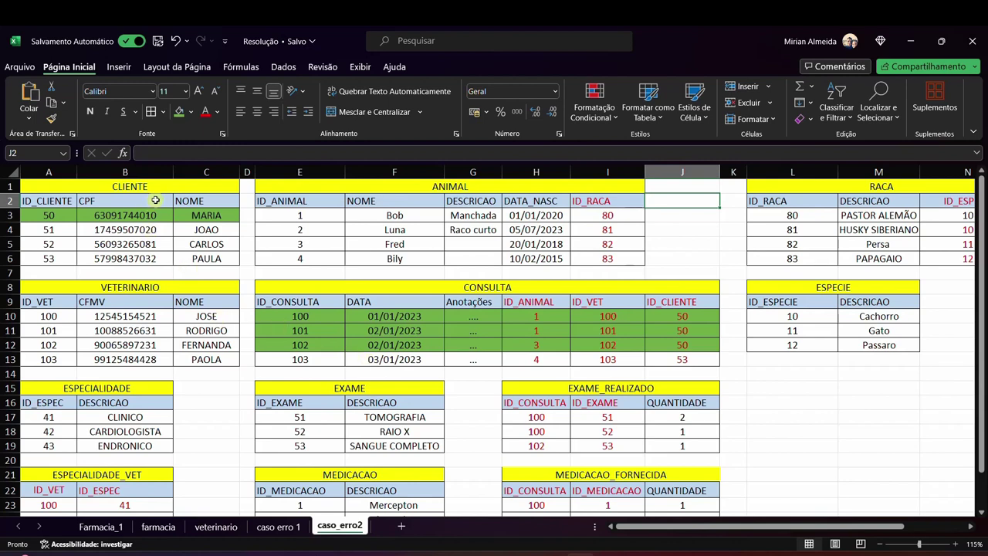
left_click_drag(161, 188, 159, 213)
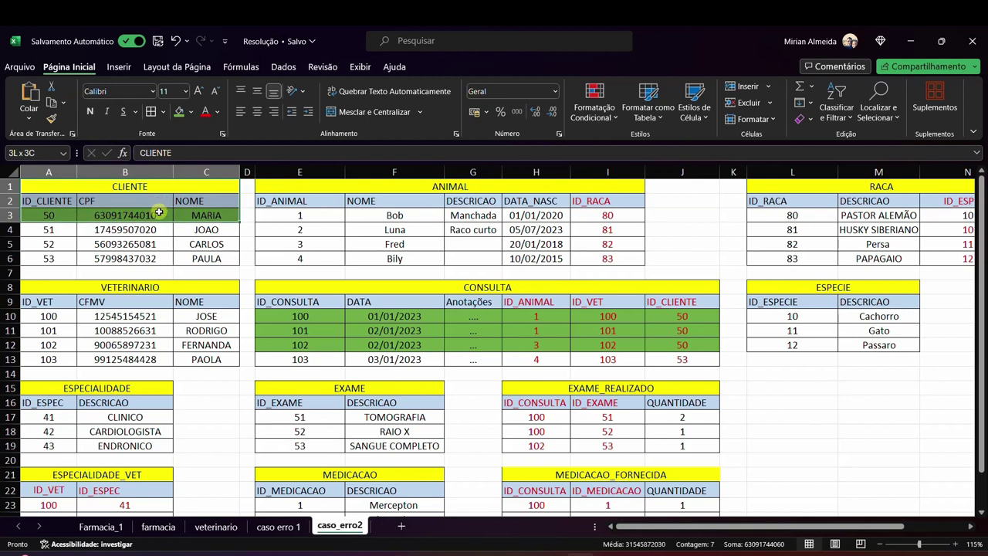
left_click_drag(64, 216, 202, 216)
left_click(350, 291)
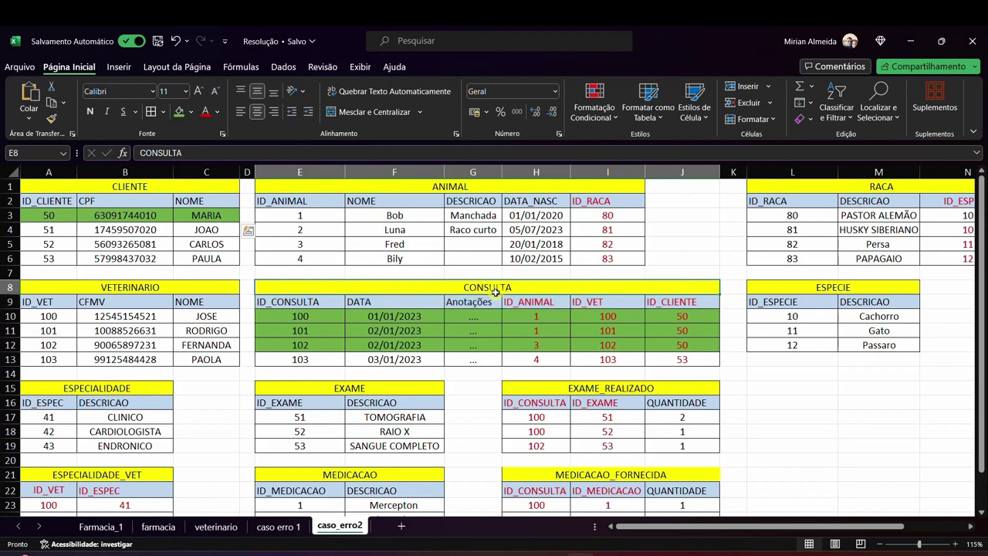
left_click_drag(496, 292, 508, 353)
left_click(551, 320)
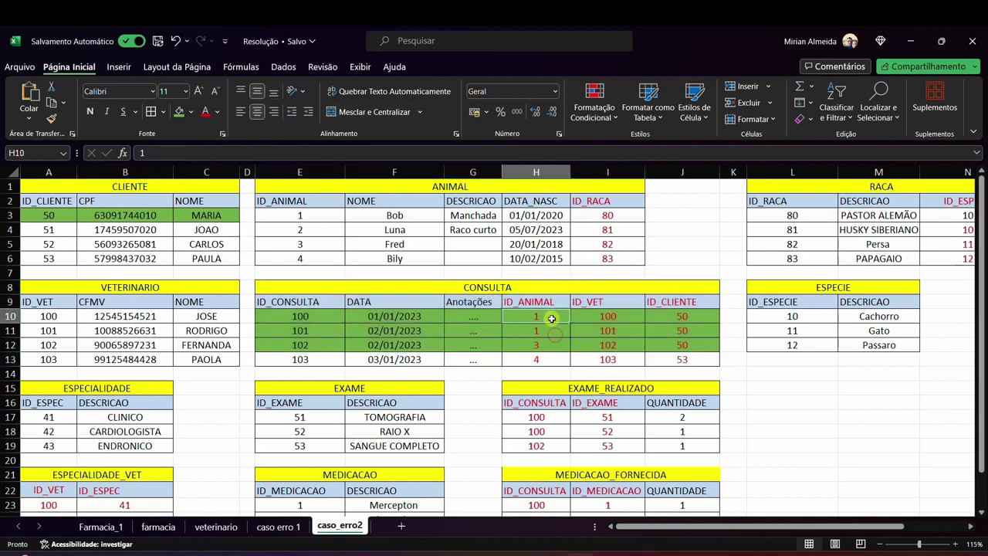
left_click_drag(552, 319, 481, 289)
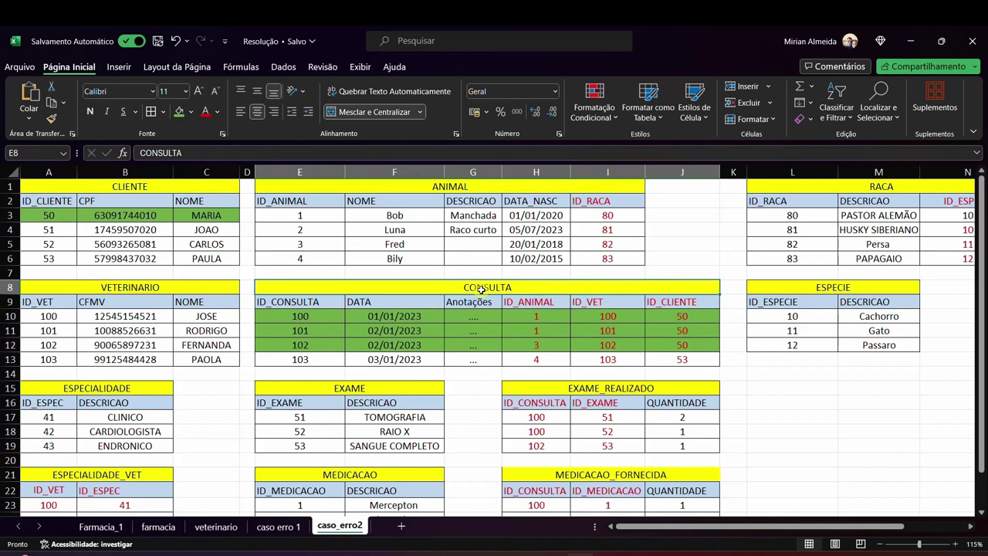
left_click_drag(481, 289, 500, 365)
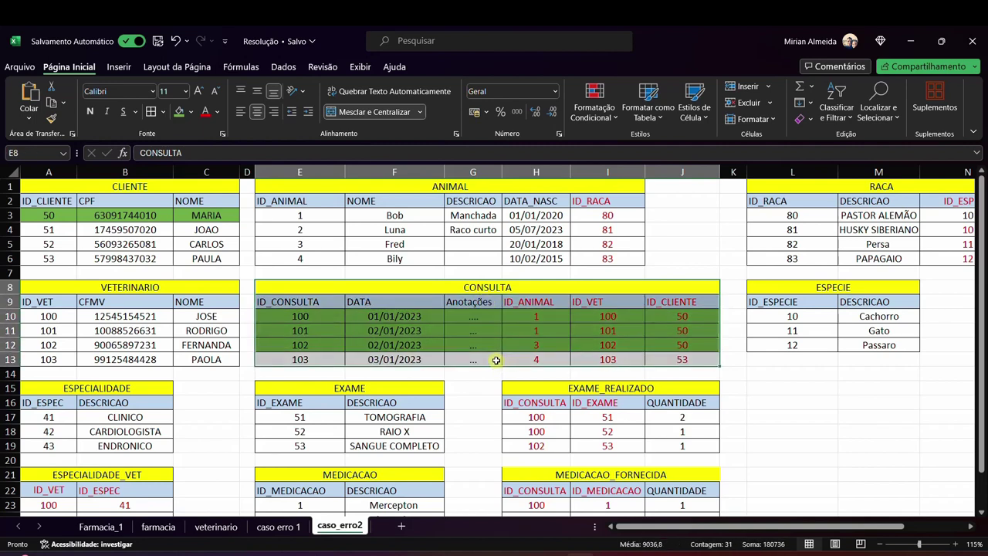
left_click_drag(69, 215, 207, 216)
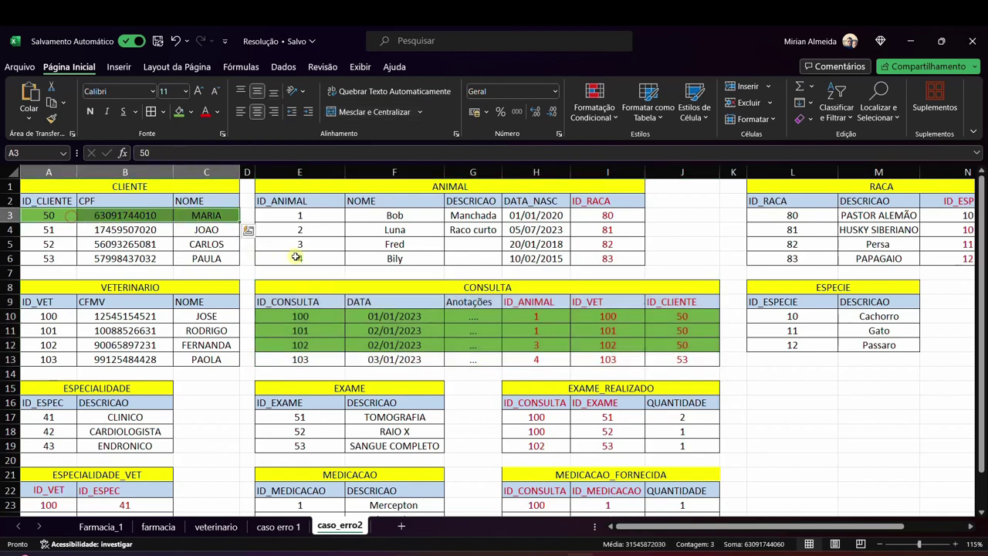
Open the caso erro 1 sheet and compare its MEDICACAO_FORNECIDA table with CONSULTA
left_click(279, 526)
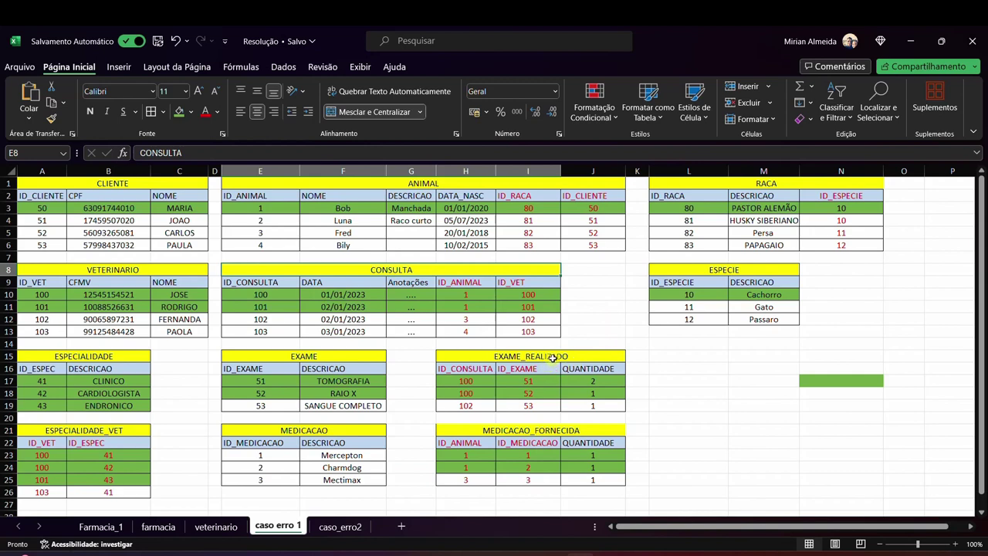
left_click_drag(541, 431, 538, 483)
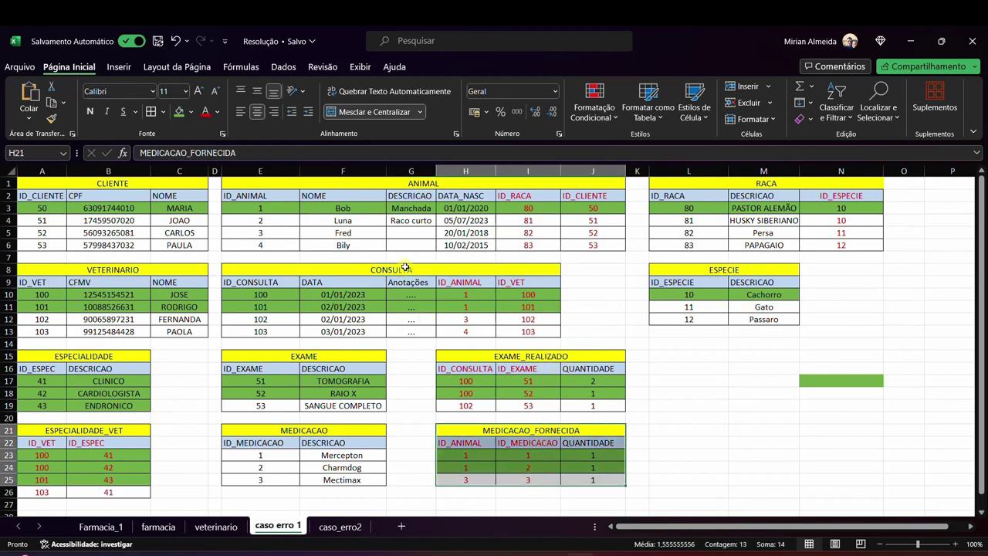
left_click_drag(407, 270, 406, 332)
Return to the caso_erro2 sheet and compare CONSULTA's ID_ANIMAL values with the consultation and exam IDs in EXAME_REALIZADO
left_click(330, 525)
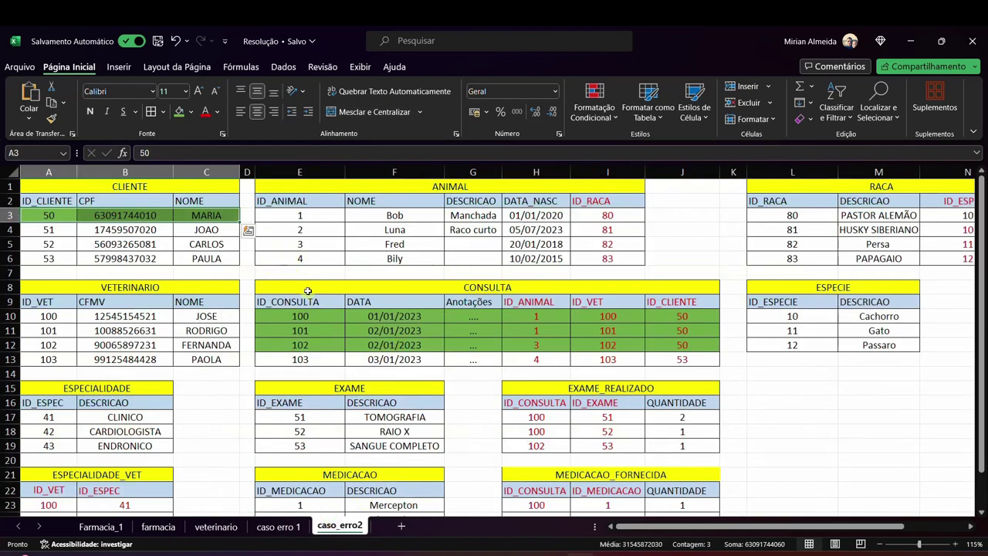
left_click(536, 315)
left_click_drag(537, 315, 539, 330)
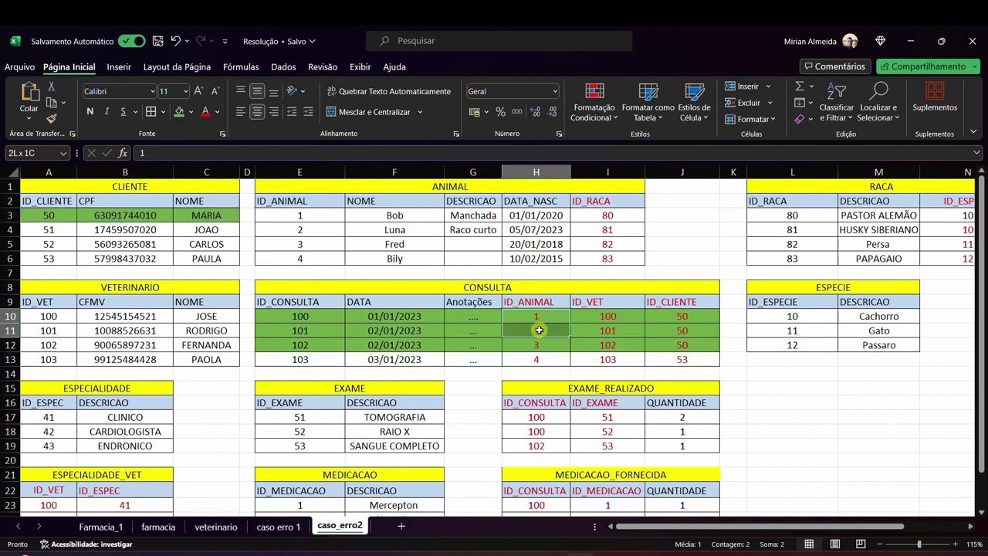
left_click(537, 357)
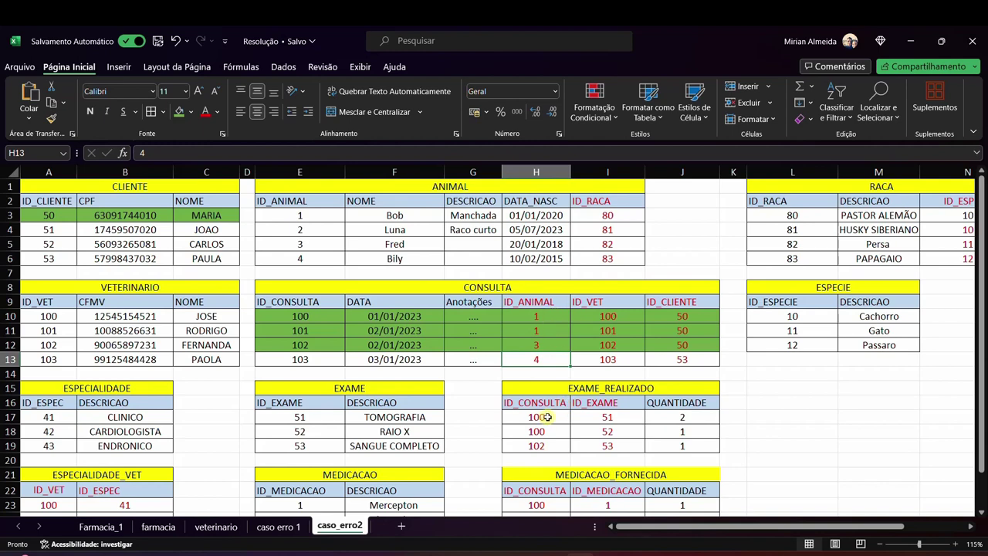
mouse_move(545, 417)
left_mouse_down()
mouse_move(546, 434)
mouse_move(550, 414)
left_mouse_up()
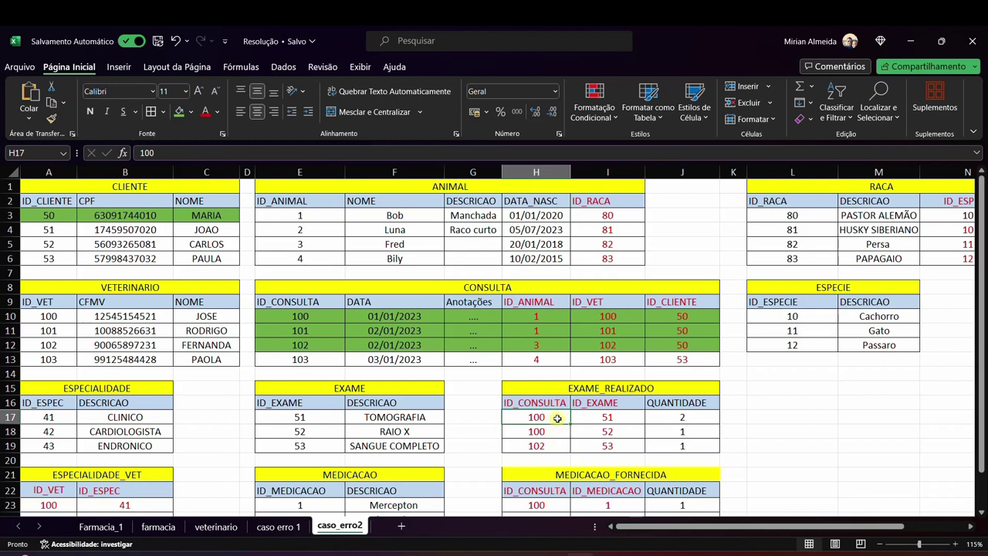
left_click_drag(557, 417, 631, 434)
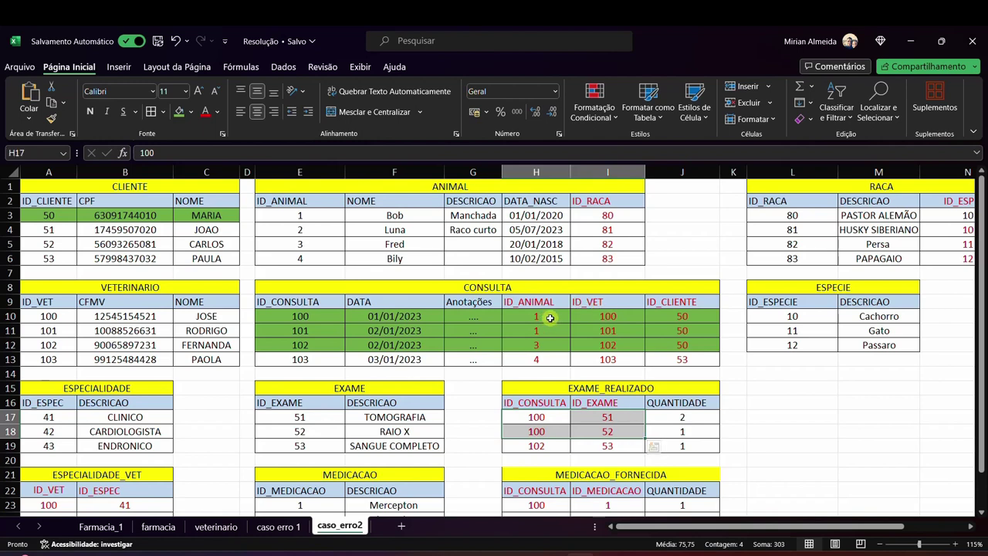
Review the repeated ID_ANIMAL entries in H10:H11 against the full CLIENTE and CONSULTA tables
left_click_drag(557, 316, 553, 332)
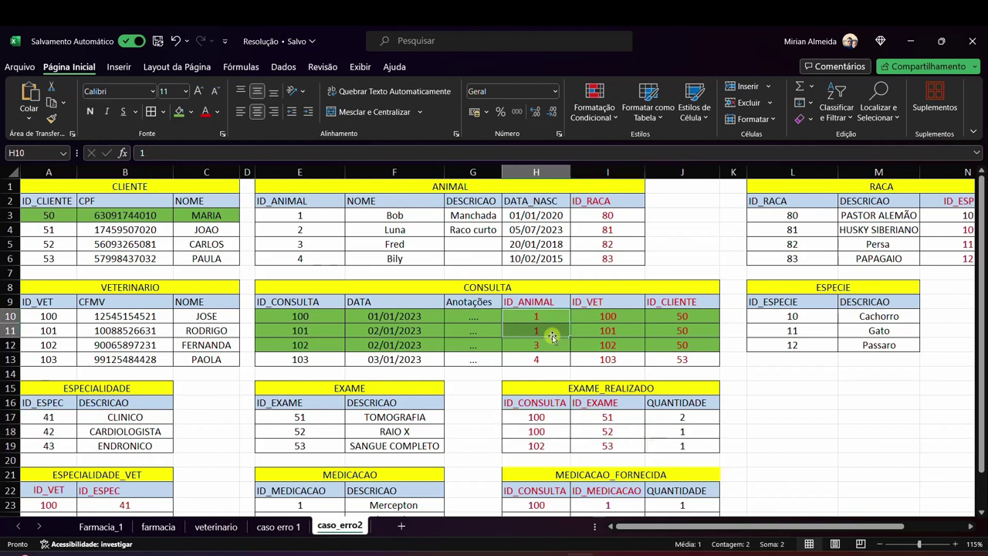
left_click_drag(170, 185, 171, 258)
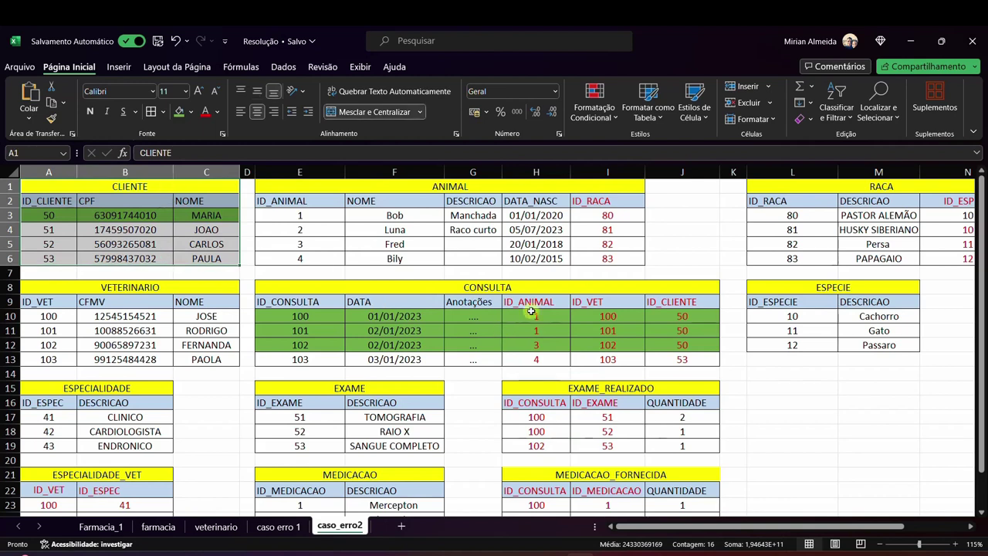
left_click_drag(533, 287, 559, 360)
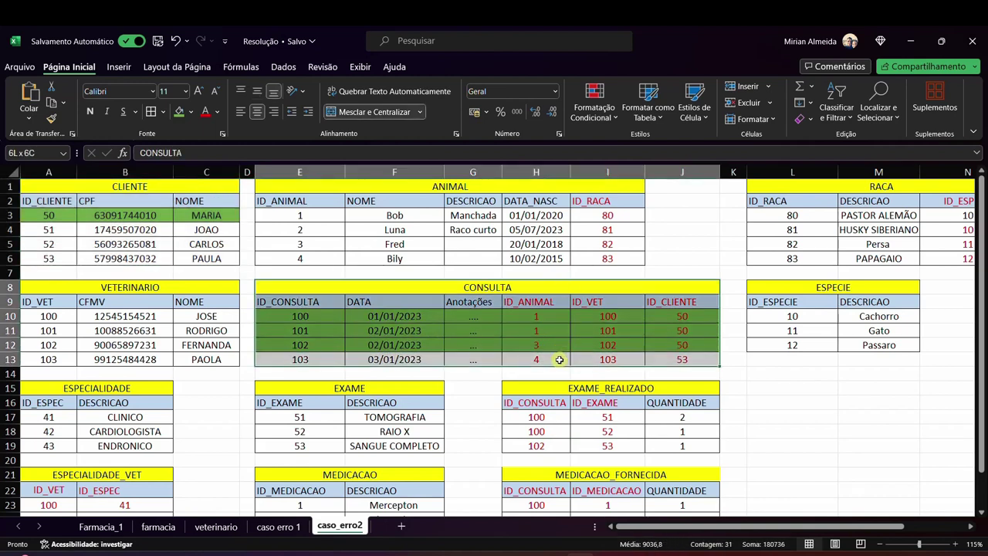